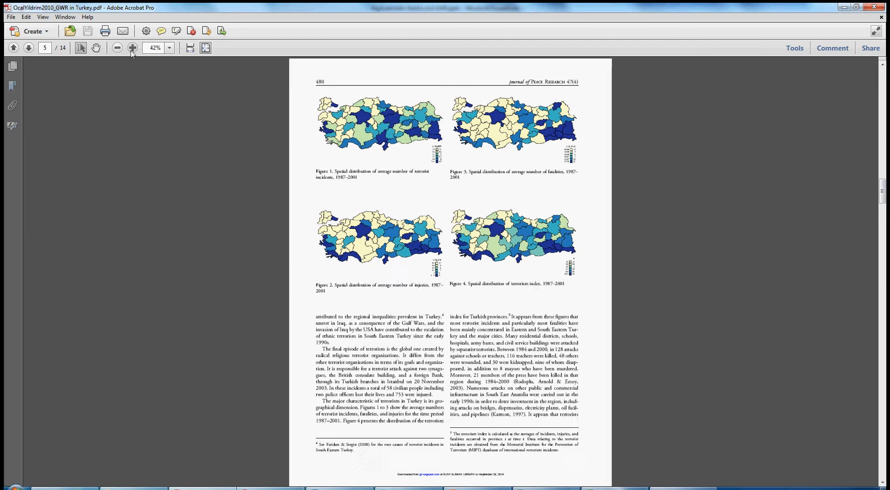
Step: Zoom in on the article's page 5 terrorism maps to examine the four figures
{"action": "left_click", "coordinate": [132, 48]}
{"action": "left_click", "coordinate": [133, 48]}
{"action": "scroll", "coordinate": [428, 243], "scroll_direction": "down", "scroll_amount": 3}
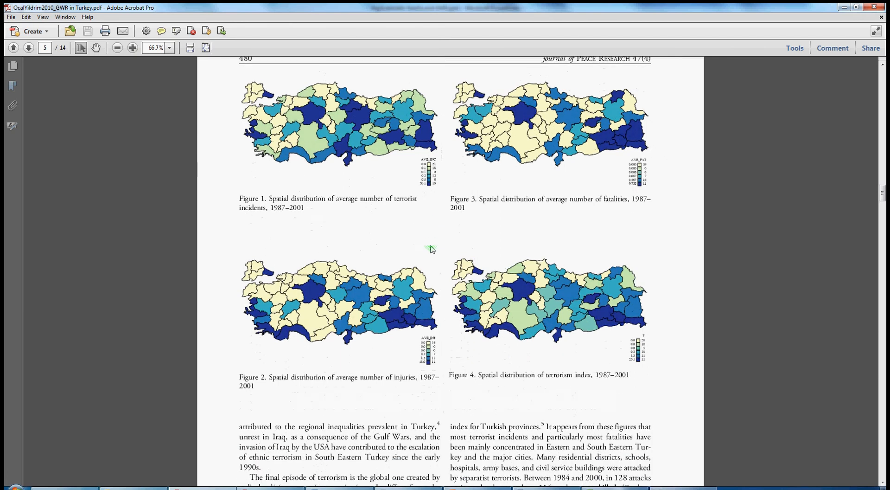
{"action": "left_click", "coordinate": [133, 47]}
{"action": "left_click", "coordinate": [133, 48]}
{"action": "scroll", "coordinate": [350, 259], "scroll_direction": "down", "scroll_amount": 5}
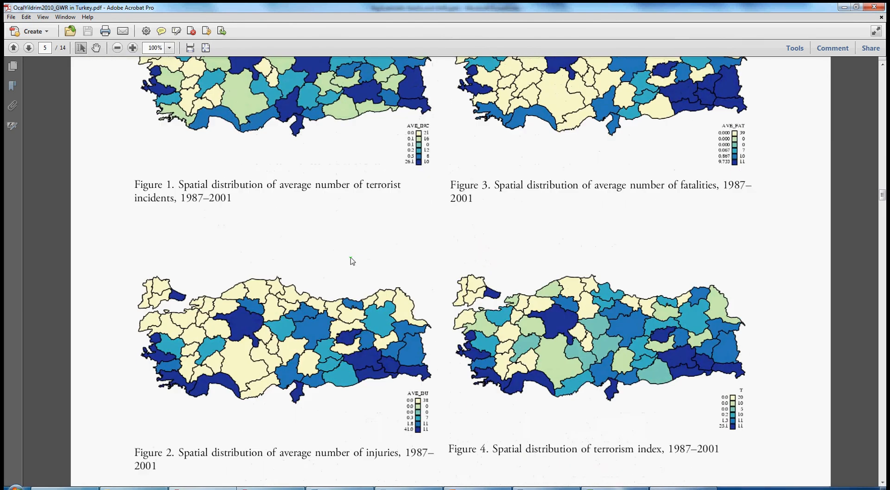
{"action": "scroll", "coordinate": [350, 259], "scroll_direction": "down", "scroll_amount": 1}
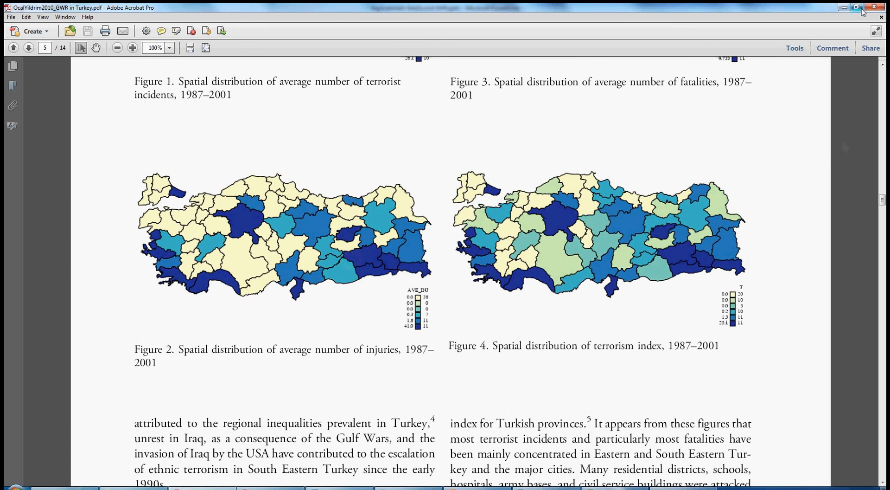
Step: Restore and resize the article window so Figure 4 sits beside the slides
{"action": "left_click", "coordinate": [861, 9]}
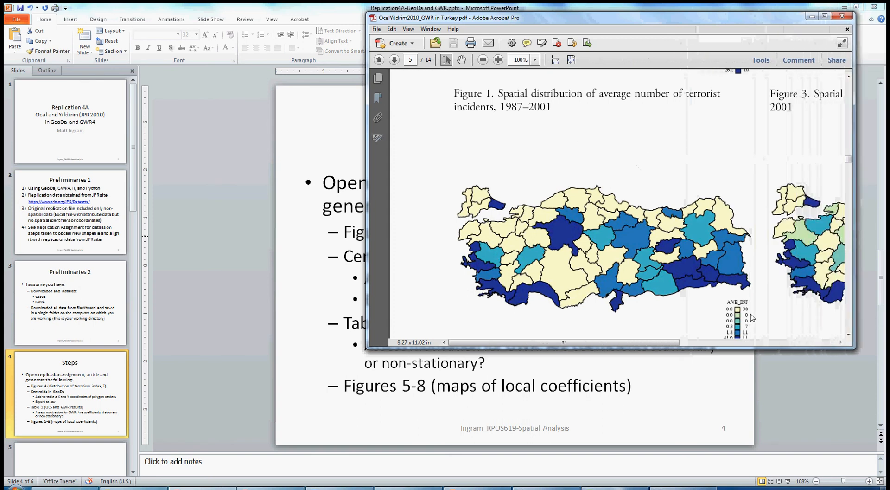
{"action": "left_click_drag", "start_coordinate": [654, 342], "coordinate": [806, 338]}
{"action": "scroll", "coordinate": [802, 191], "scroll_direction": "down", "scroll_amount": 2}
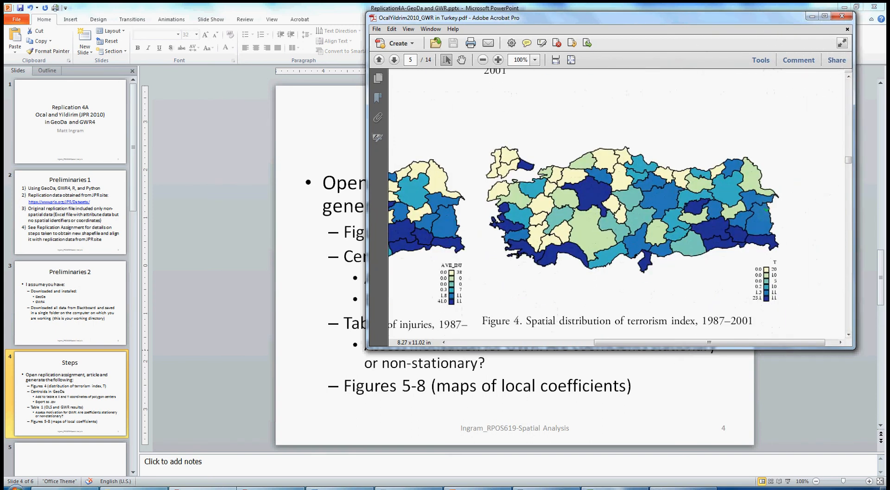
{"action": "scroll", "coordinate": [766, 211], "scroll_direction": "down", "scroll_amount": 2}
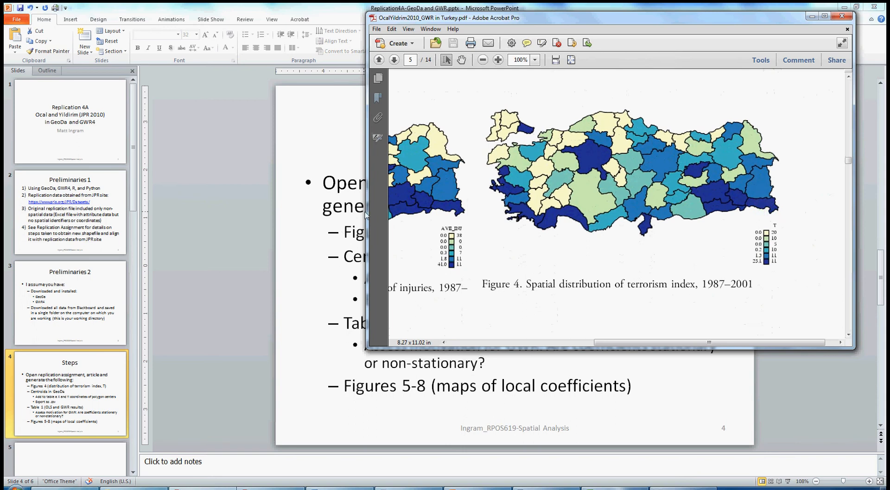
{"action": "left_click_drag", "start_coordinate": [365, 215], "coordinate": [412, 215]}
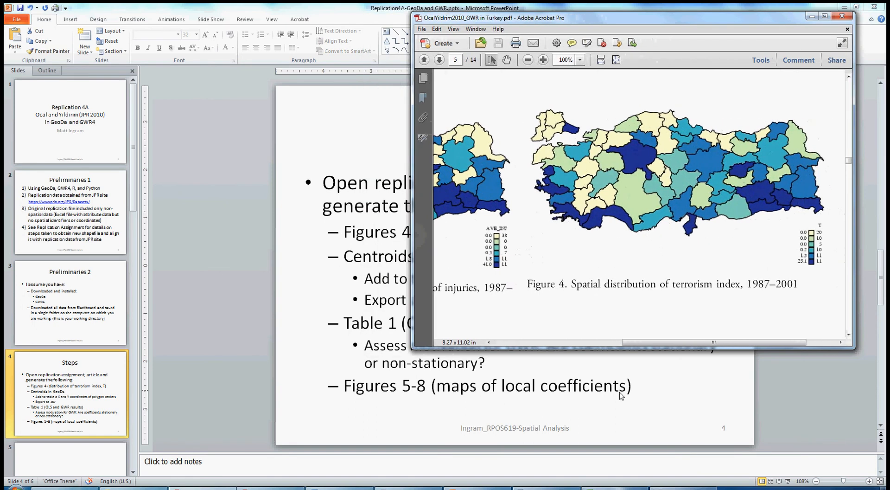
{"action": "left_click_drag", "start_coordinate": [648, 343], "coordinate": [666, 343]}
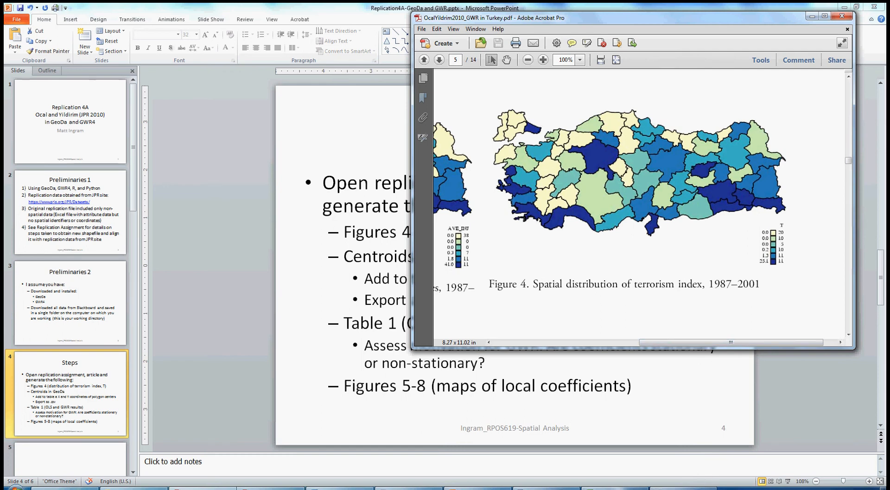
{"action": "left_click", "coordinate": [698, 488]}
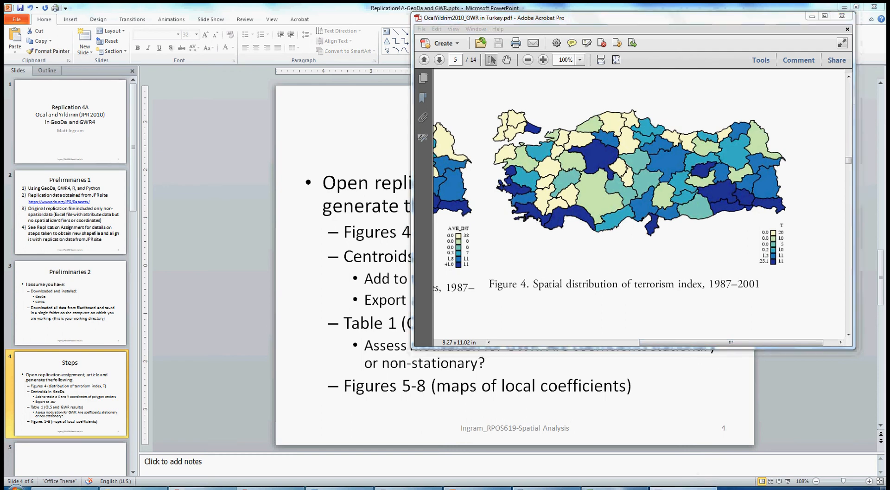
{"action": "left_click", "coordinate": [109, 127]}
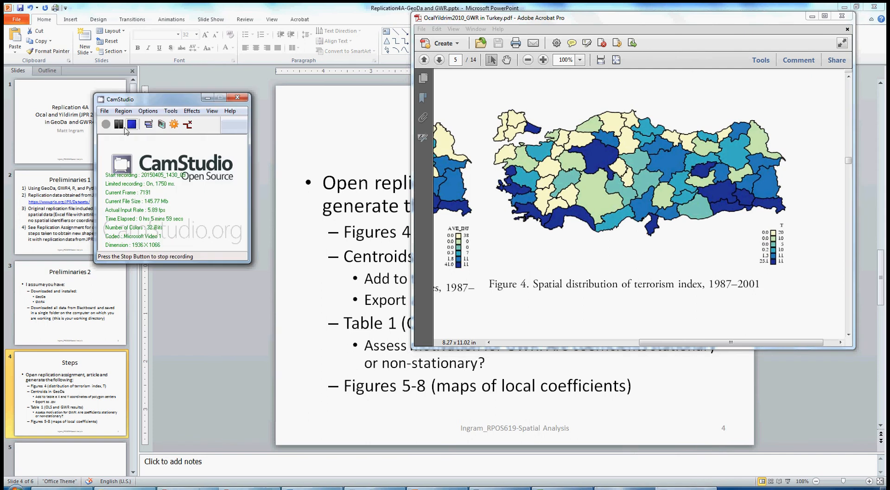
{"action": "left_click", "coordinate": [208, 97]}
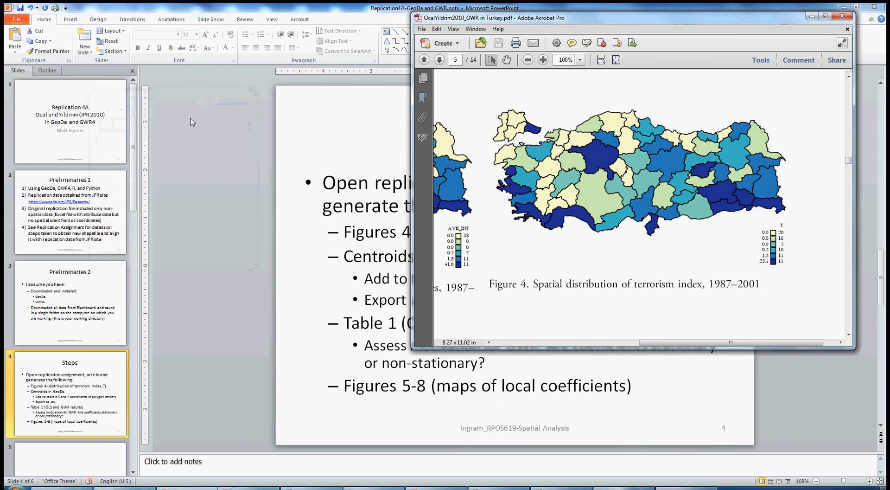
Step: Switch to the replication assignment PDF and review its variables and Replication Item 1, Figure 4
{"action": "left_click", "coordinate": [274, 487]}
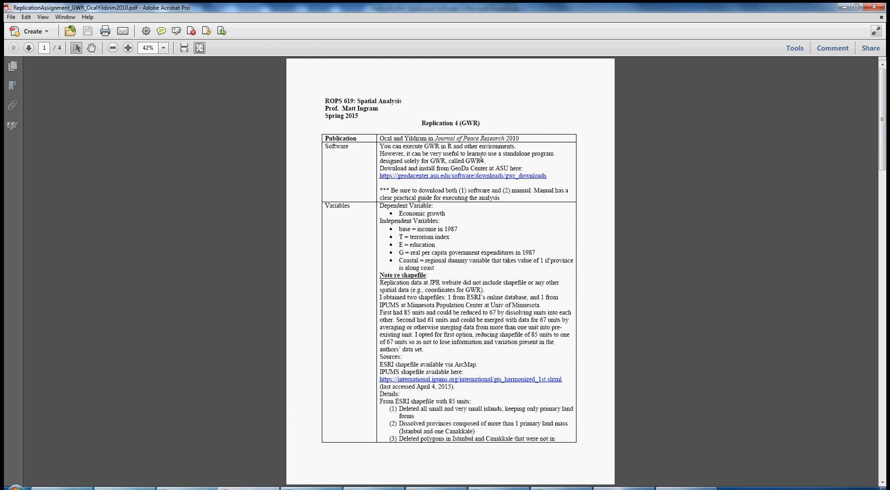
{"action": "left_click_drag", "start_coordinate": [485, 160], "coordinate": [466, 161]}
{"action": "left_click_drag", "start_coordinate": [380, 204], "coordinate": [441, 272]}
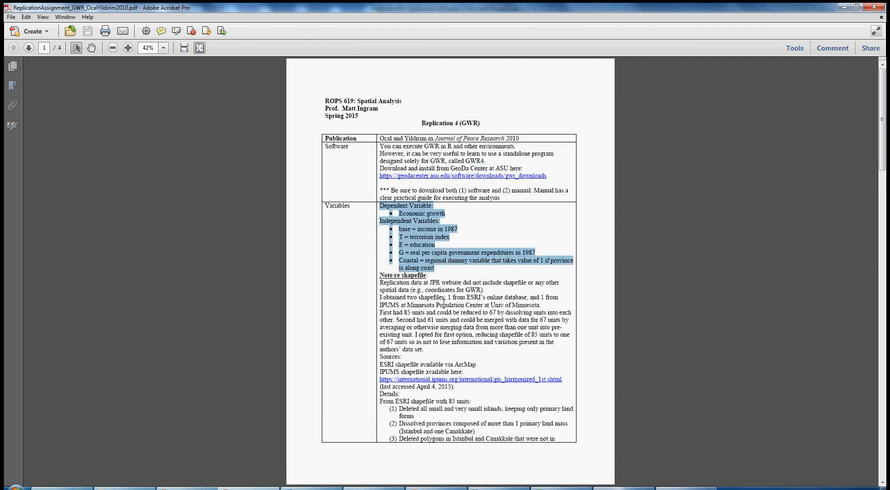
{"action": "left_click_drag", "start_coordinate": [381, 274], "coordinate": [480, 423]}
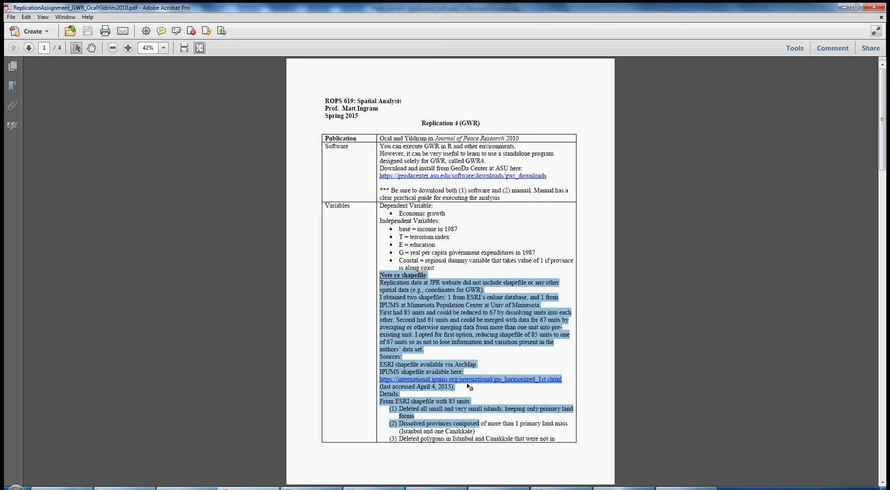
{"action": "scroll", "coordinate": [472, 342], "scroll_direction": "down", "scroll_amount": 2}
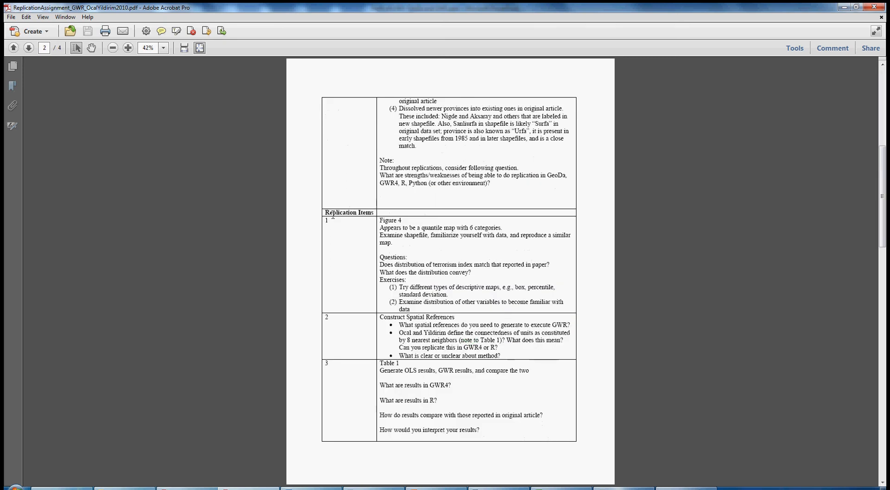
{"action": "left_click_drag", "start_coordinate": [327, 214], "coordinate": [402, 214]}
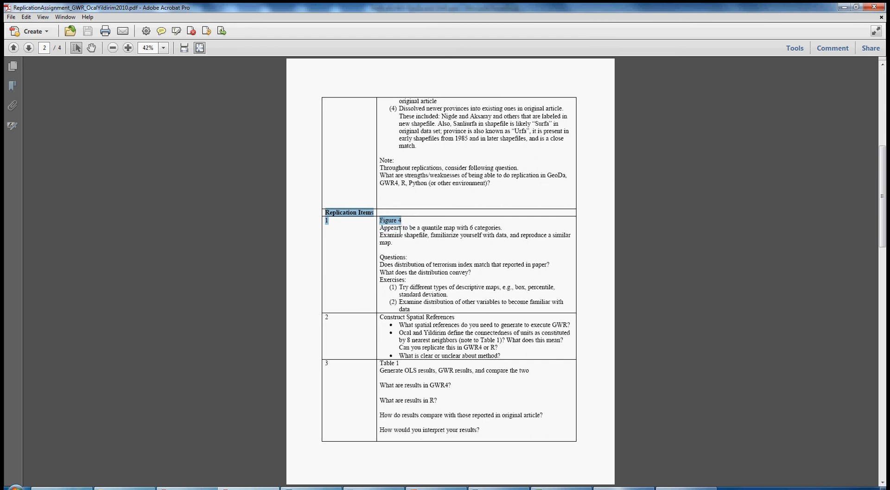
{"action": "left_click", "coordinate": [401, 228]}
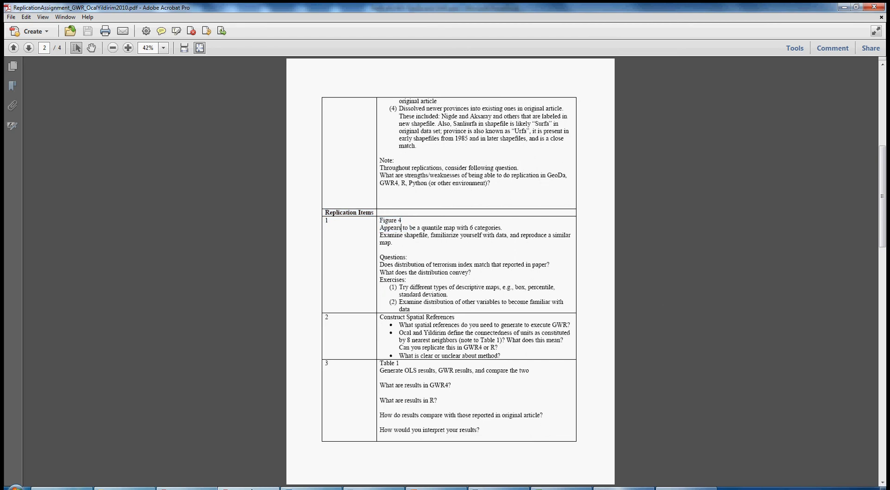
Step: Bring up GeoDa and open the shapefile turkey_admin1_merge3_all.shp from the Shapefiles folder
{"action": "key", "text": "alt+Tab"}
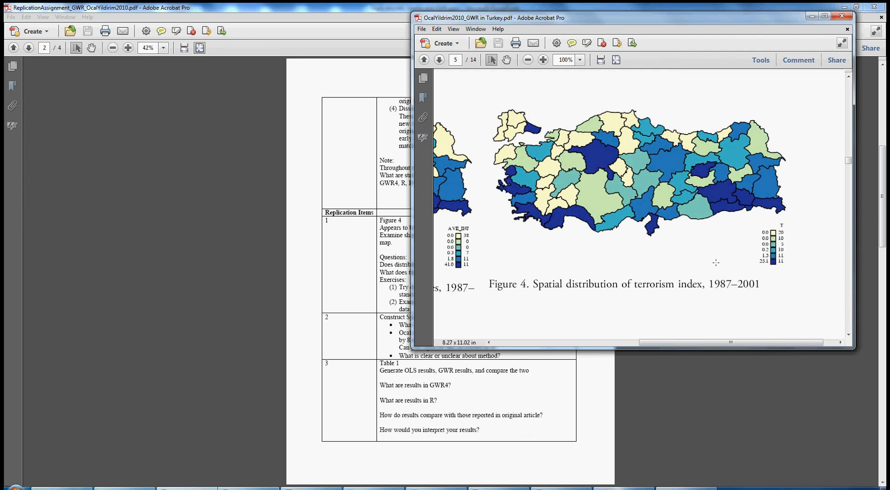
{"action": "left_click", "coordinate": [697, 486]}
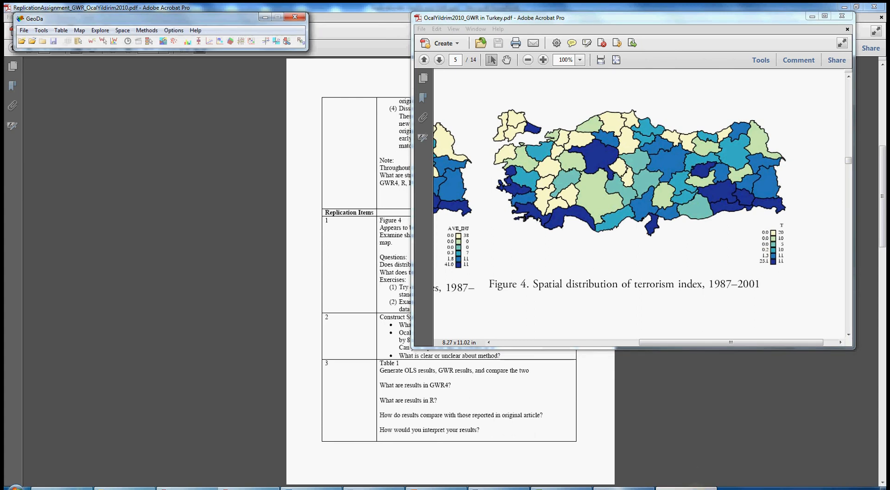
{"action": "left_click_drag", "start_coordinate": [204, 23], "coordinate": [286, 119]}
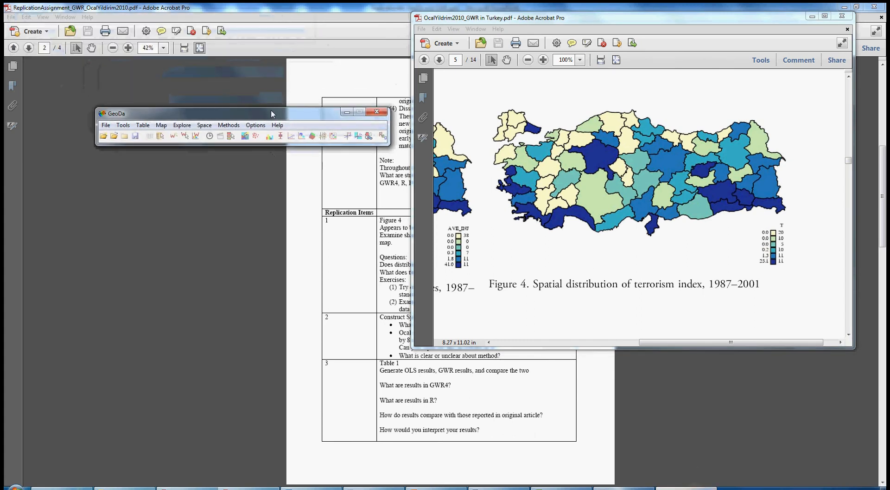
{"action": "left_click", "coordinate": [103, 136]}
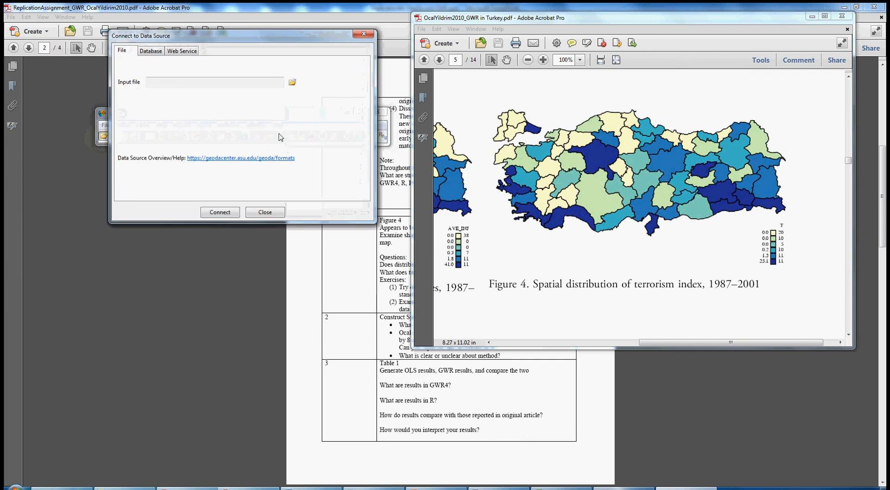
{"action": "left_click", "coordinate": [293, 84]}
{"action": "left_click", "coordinate": [316, 85]}
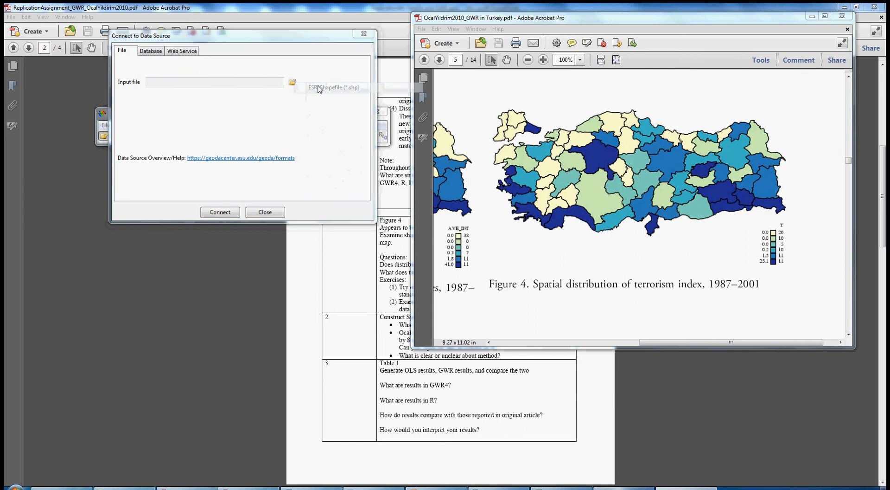
{"action": "double_click", "coordinate": [218, 116]}
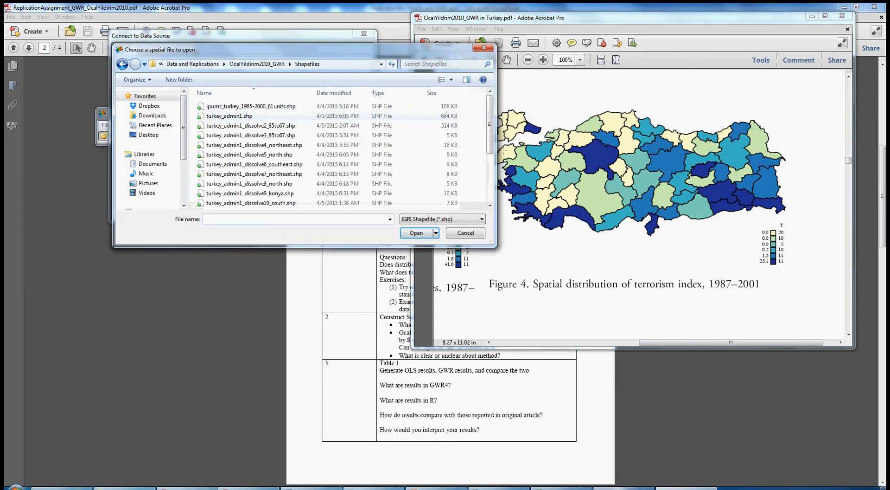
{"action": "scroll", "coordinate": [489, 134], "scroll_direction": "down", "scroll_amount": 4}
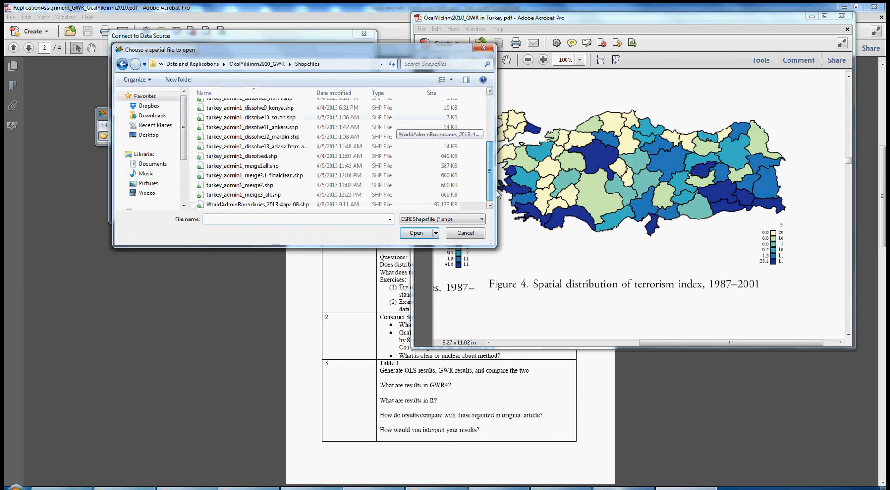
{"action": "double_click", "coordinate": [247, 193]}
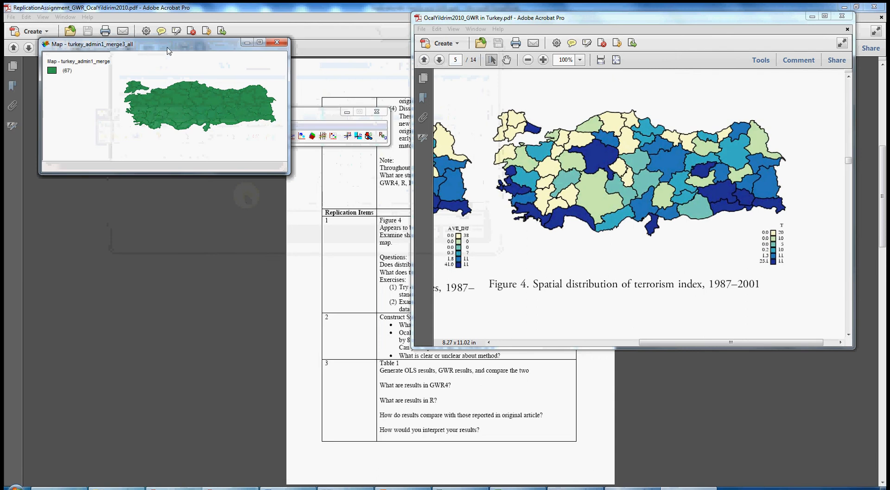
Step: Close the default map and create a six-category quantile map of the terrorism index T
{"action": "left_click_drag", "start_coordinate": [171, 103], "coordinate": [200, 203]}
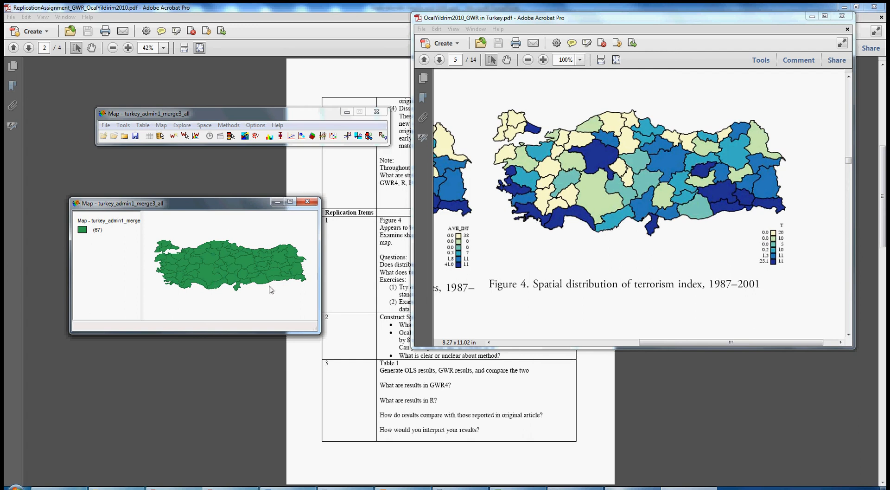
{"action": "left_click", "coordinate": [312, 204]}
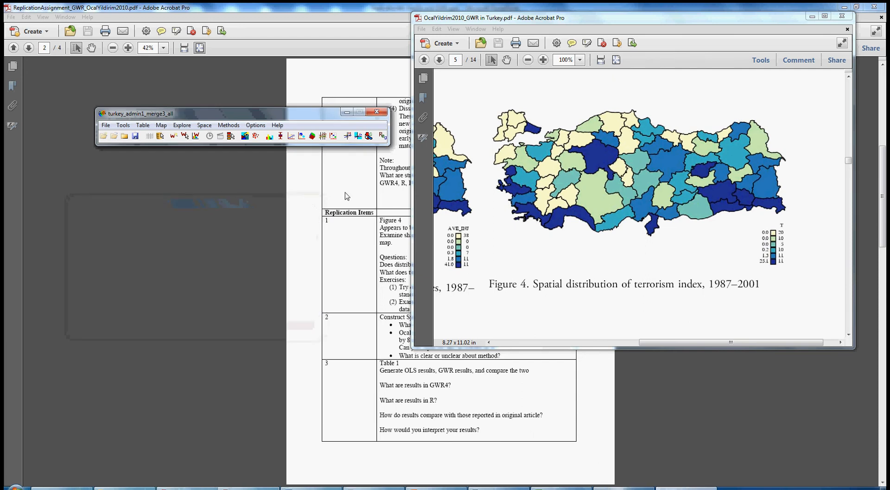
{"action": "left_click", "coordinate": [162, 125]}
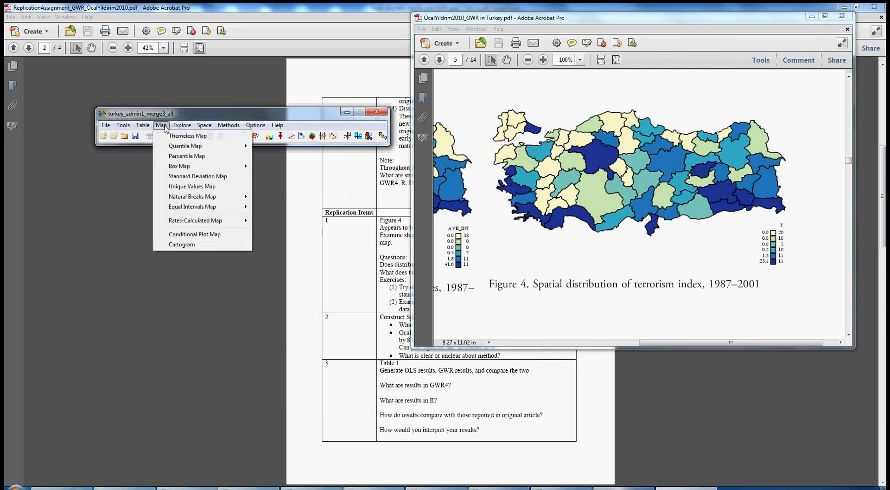
{"action": "mouse_move", "coordinate": [176, 146]}
{"action": "left_click", "coordinate": [262, 186]}
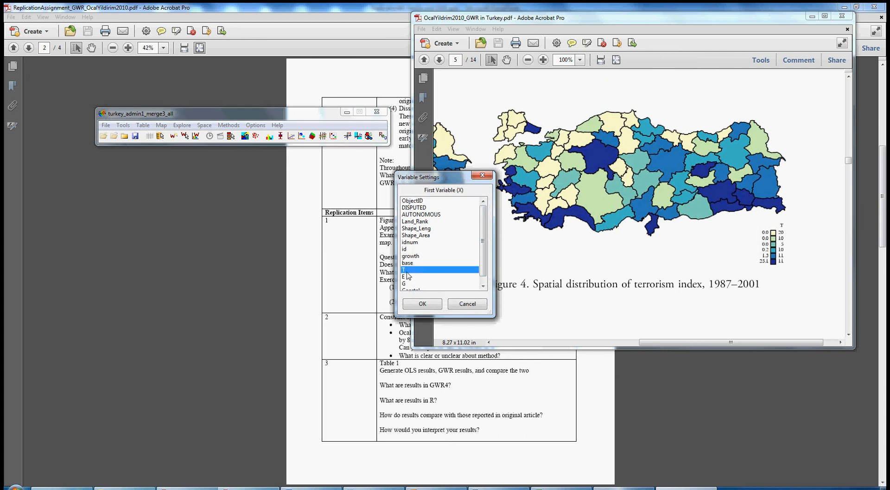
{"action": "left_click", "coordinate": [404, 270]}
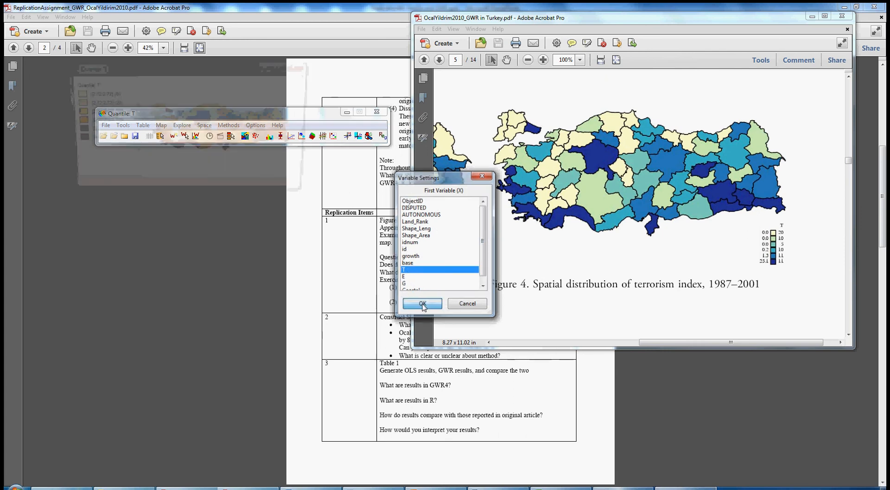
{"action": "left_click", "coordinate": [422, 304]}
Step: Move and enlarge the quantile map window to compare it with the article's Figure 4
{"action": "left_click_drag", "start_coordinate": [241, 76], "coordinate": [302, 209]}
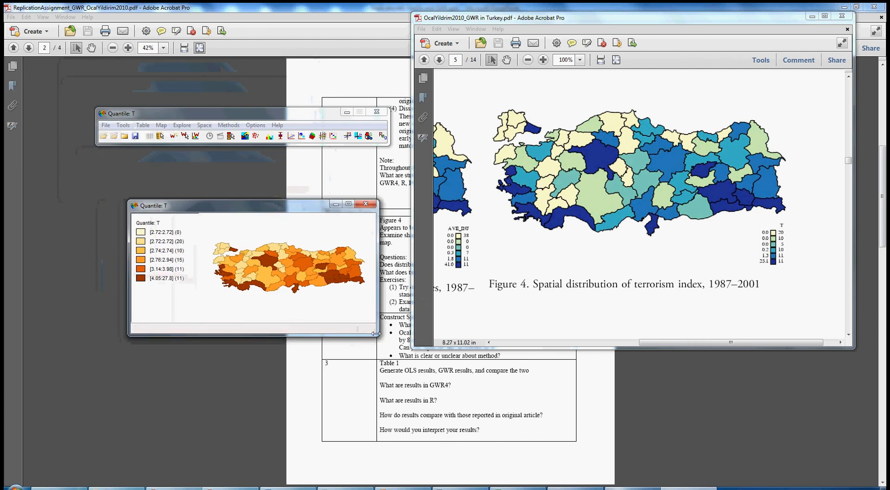
{"action": "left_click_drag", "start_coordinate": [378, 335], "coordinate": [498, 457]}
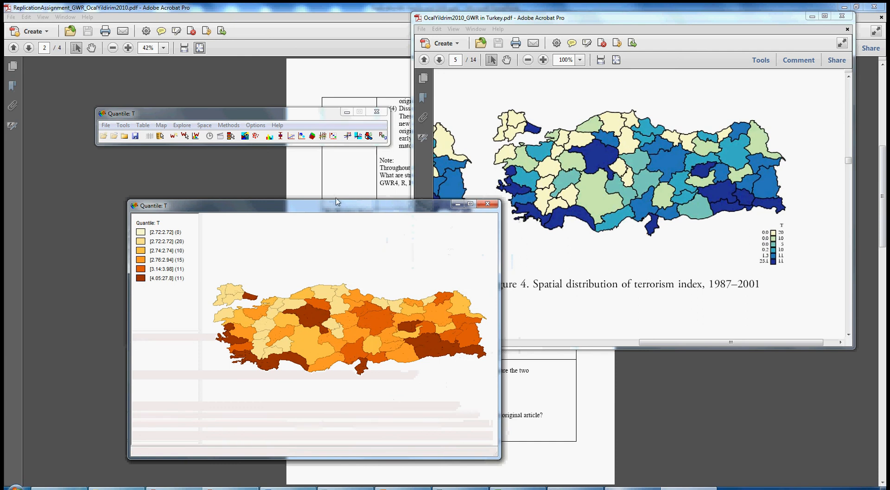
{"action": "left_click_drag", "start_coordinate": [330, 208], "coordinate": [305, 63]}
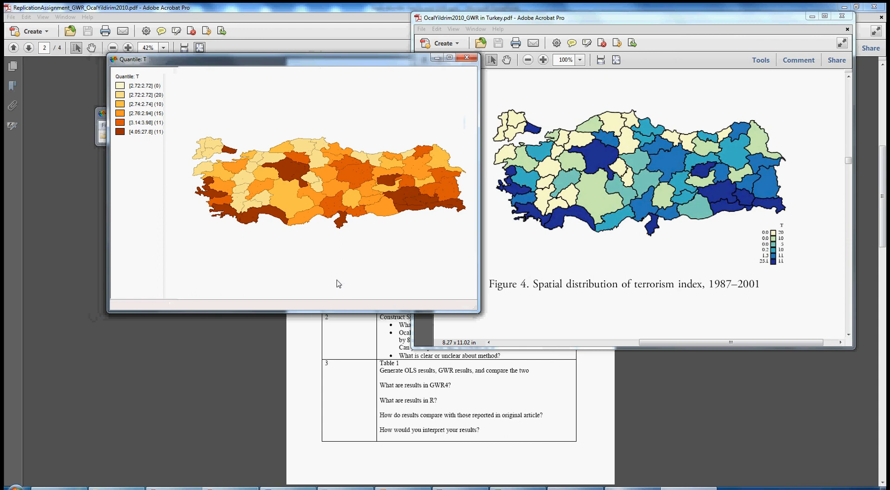
{"action": "left_click_drag", "start_coordinate": [324, 309], "coordinate": [320, 356]}
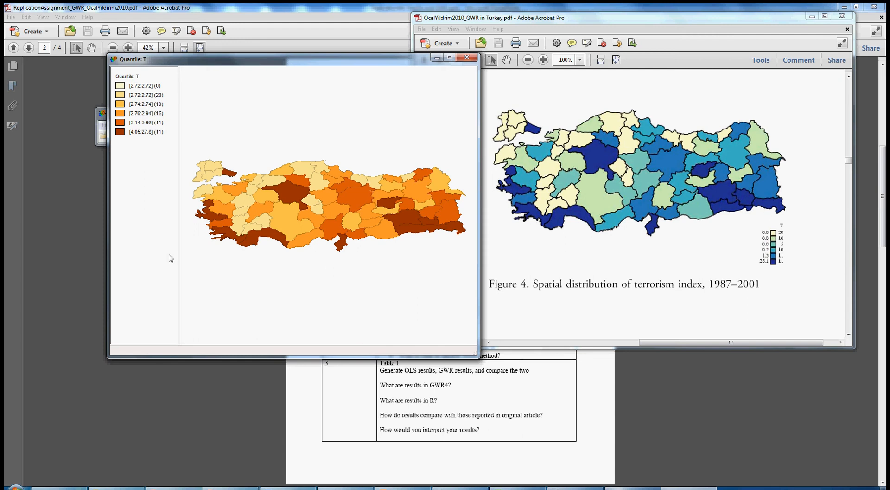
Step: Close the quantile map, create a percentile map of T to compare with the article, and close it
{"action": "left_click", "coordinate": [466, 57]}
{"action": "left_click", "coordinate": [162, 125]}
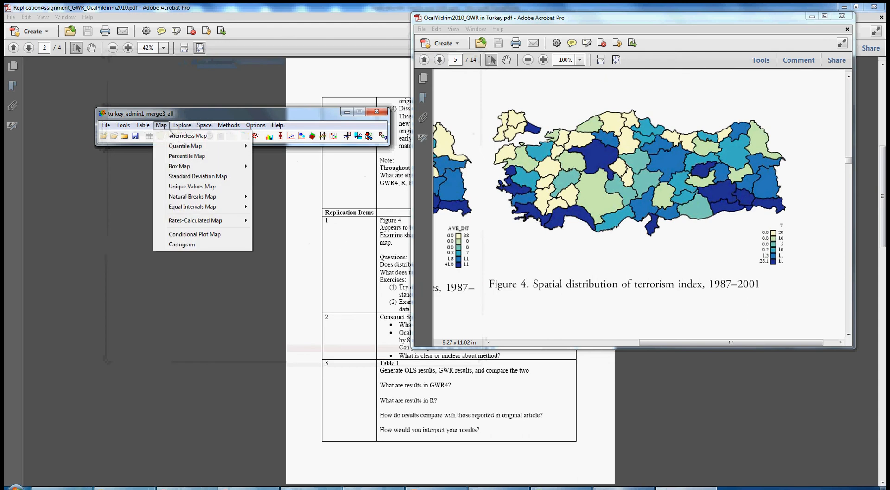
{"action": "left_click", "coordinate": [181, 156]}
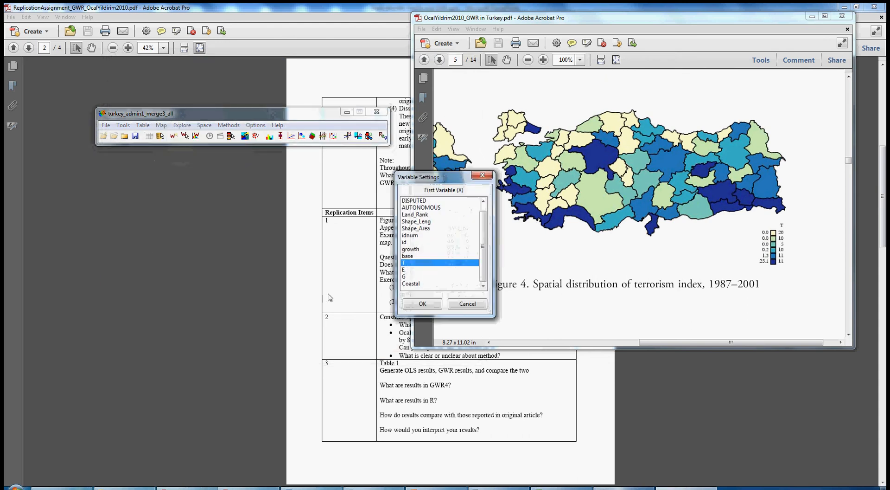
{"action": "left_click", "coordinate": [419, 302]}
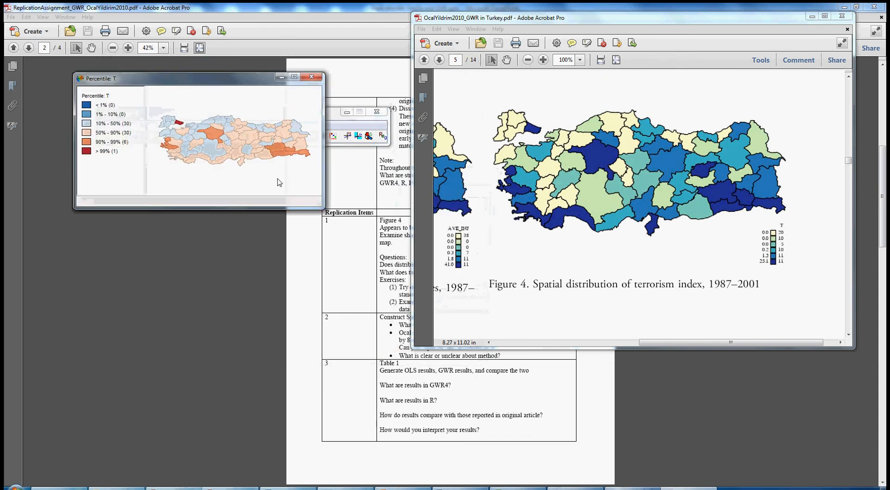
{"action": "left_click", "coordinate": [309, 77]}
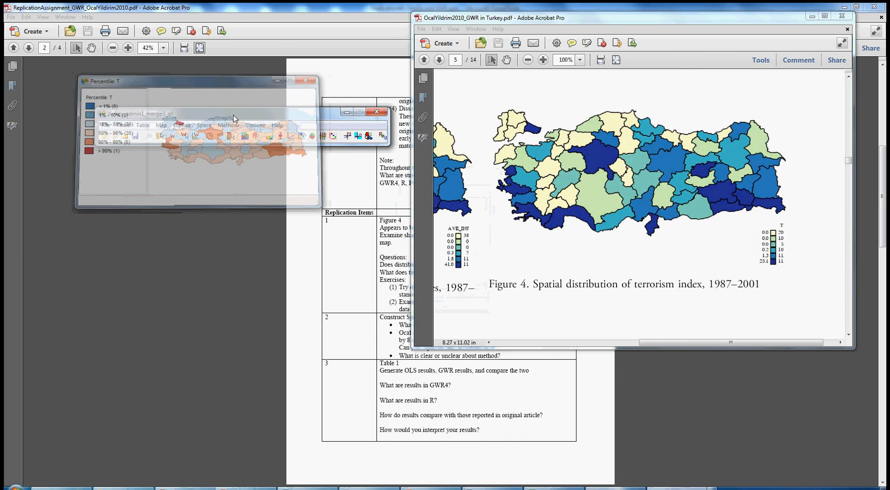
{"action": "left_click", "coordinate": [161, 125]}
{"action": "mouse_move", "coordinate": [179, 165]}
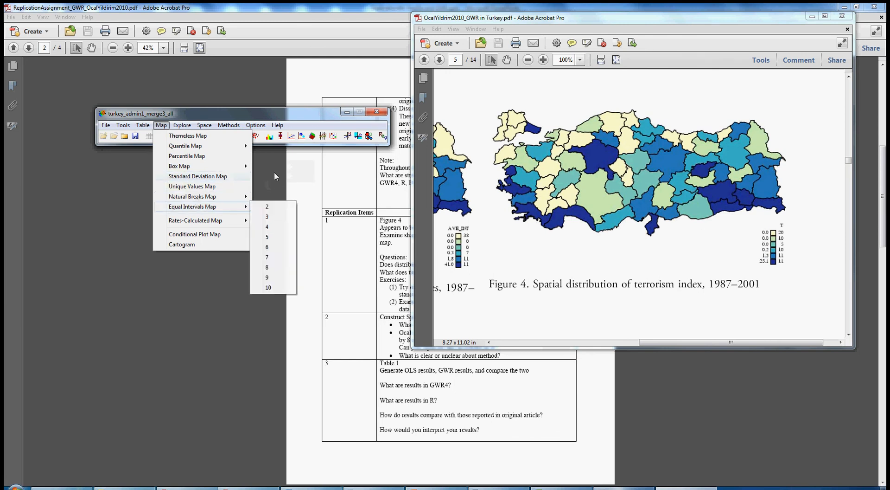
{"action": "mouse_move", "coordinate": [204, 125]}
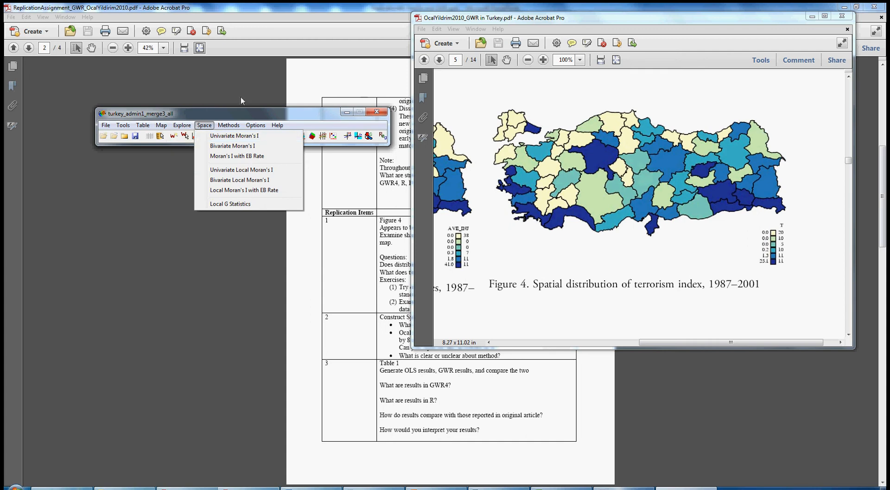
{"action": "left_click", "coordinate": [197, 115]}
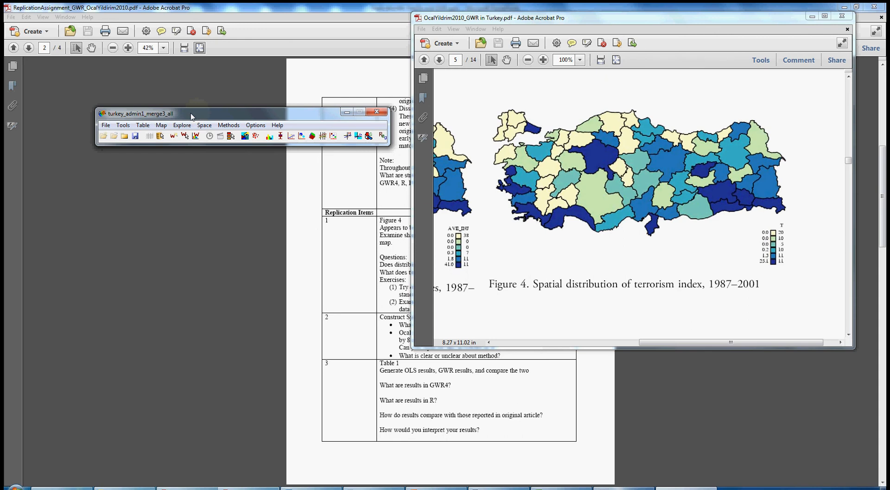
Step: Create a percentile map of growth, enlarge it to examine the distribution, and close it
{"action": "left_click", "coordinate": [161, 125]}
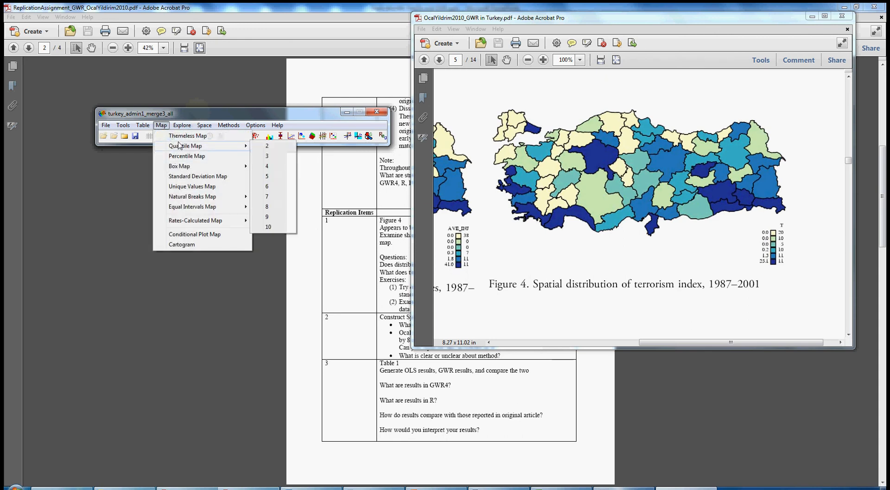
{"action": "left_click", "coordinate": [181, 156]}
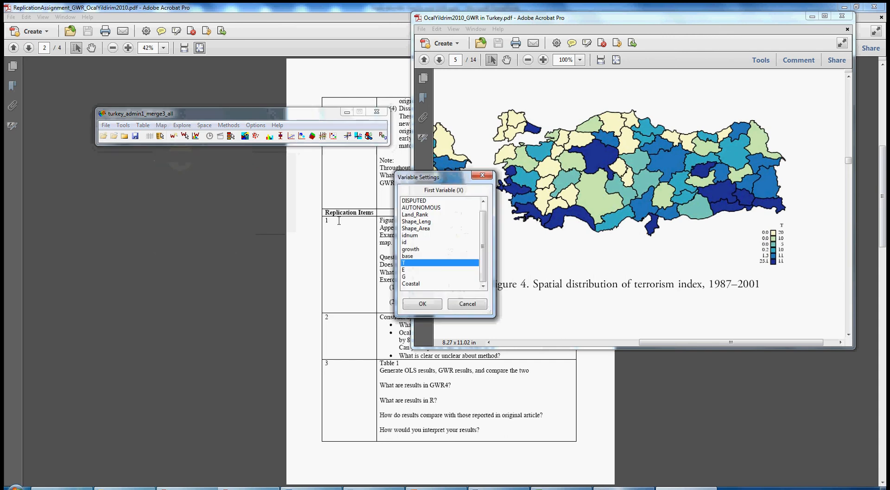
{"action": "left_click", "coordinate": [413, 249]}
{"action": "left_click", "coordinate": [422, 303]}
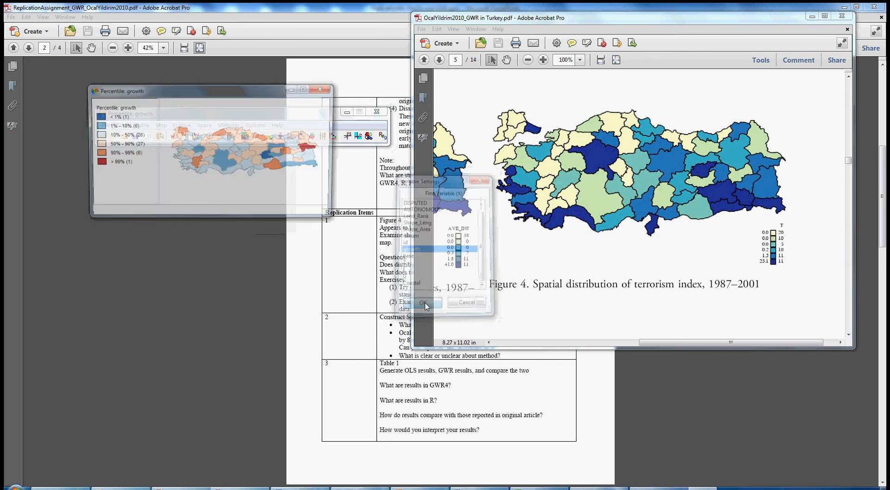
{"action": "left_click_drag", "start_coordinate": [330, 214], "coordinate": [494, 416]}
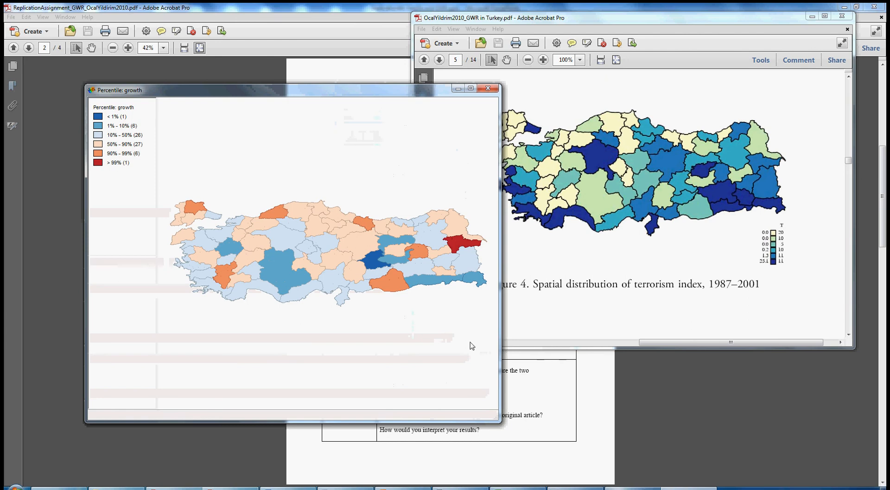
{"action": "left_click", "coordinate": [488, 89]}
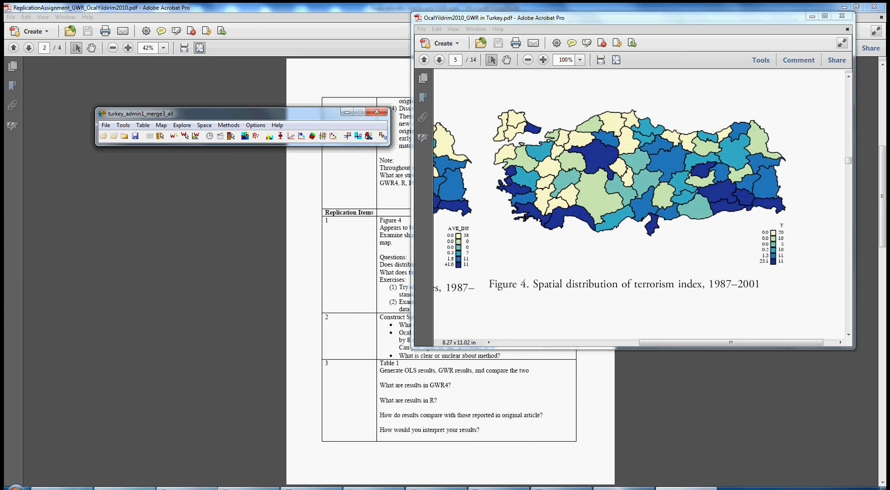
Step: Set the article aside, return to GeoDa and open a themeless map of the provinces
{"action": "left_click", "coordinate": [423, 452]}
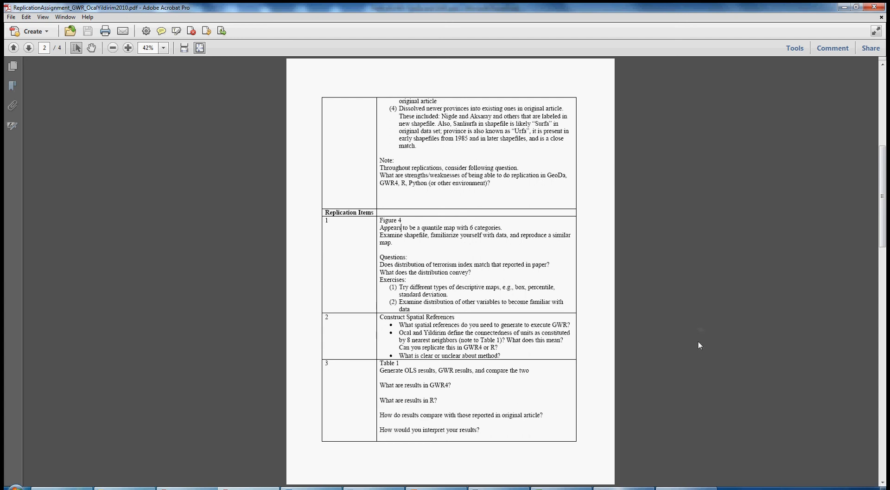
{"action": "left_click", "coordinate": [686, 487]}
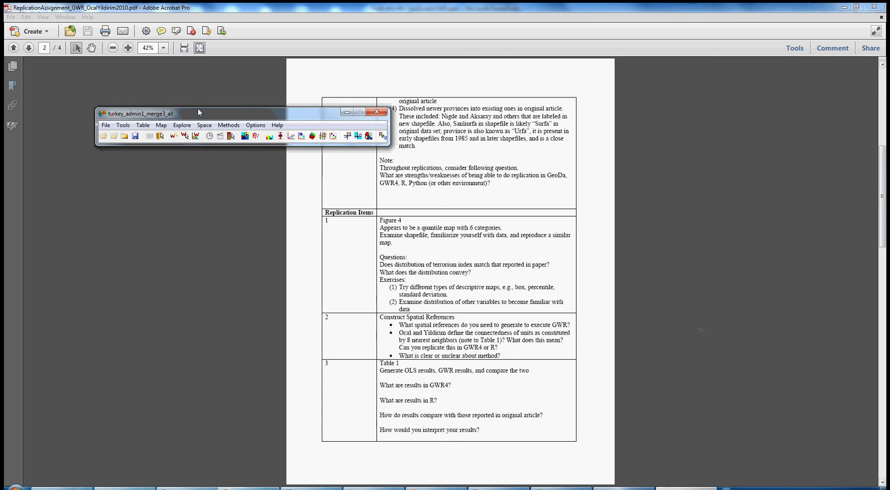
{"action": "left_click", "coordinate": [161, 125]}
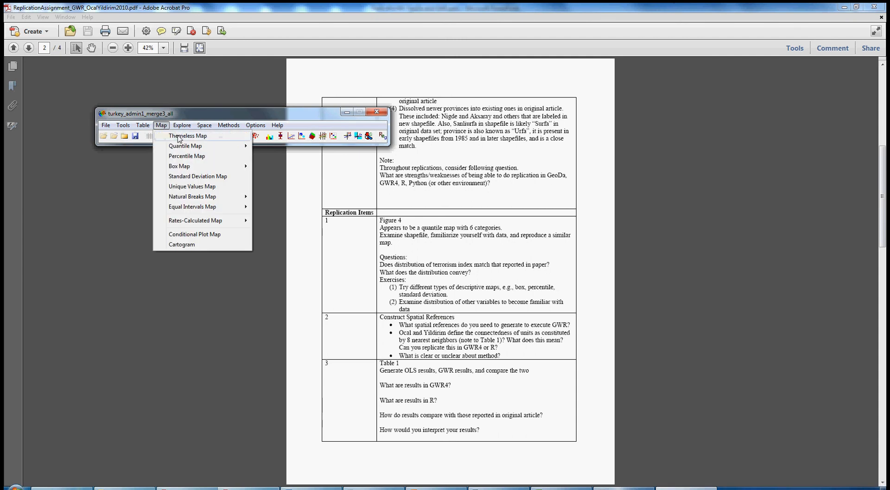
{"action": "left_click", "coordinate": [179, 136]}
{"action": "left_click_drag", "start_coordinate": [269, 104], "coordinate": [268, 197]}
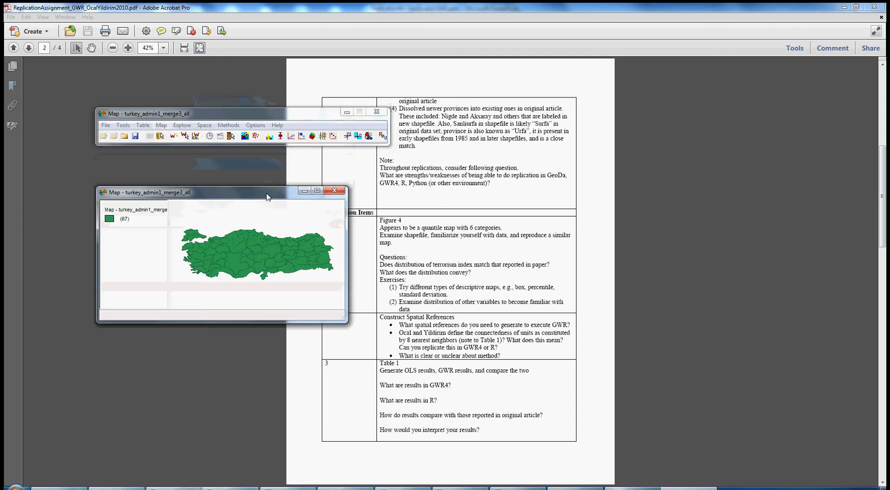
Step: Display the province centroids on the themeless map and enlarge the map window
{"action": "right_click", "coordinate": [249, 221]}
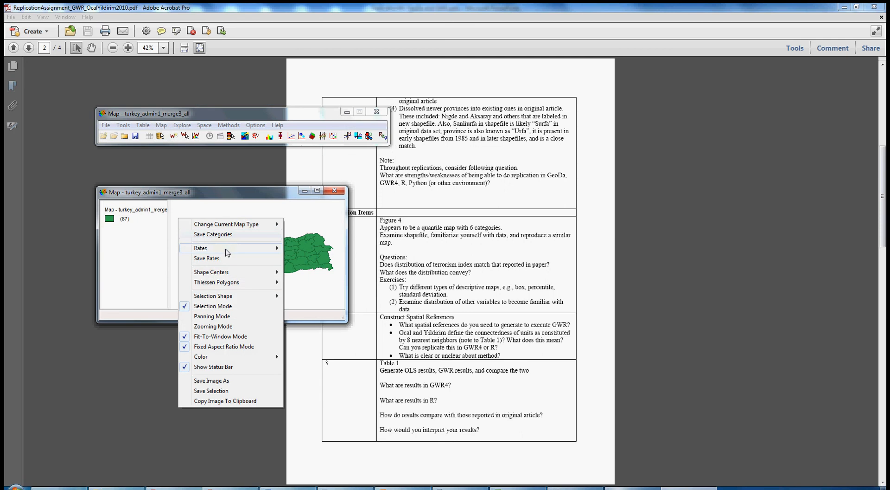
{"action": "mouse_move", "coordinate": [227, 273]}
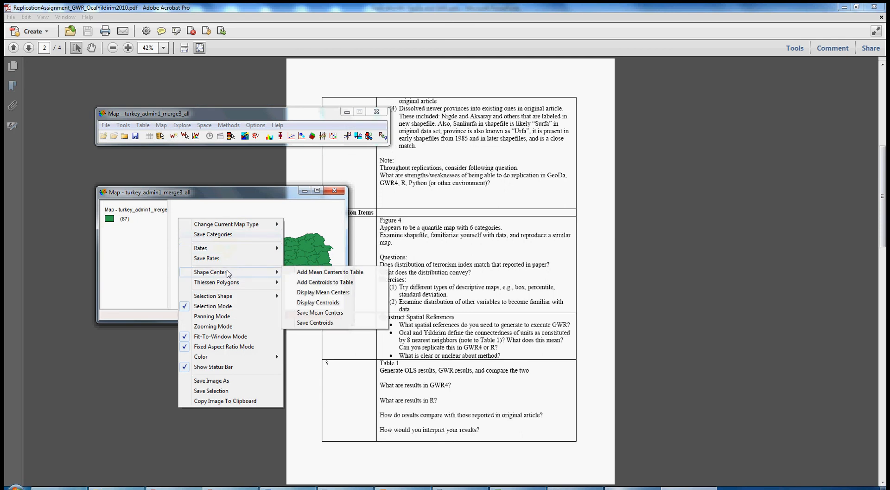
{"action": "left_click", "coordinate": [324, 302]}
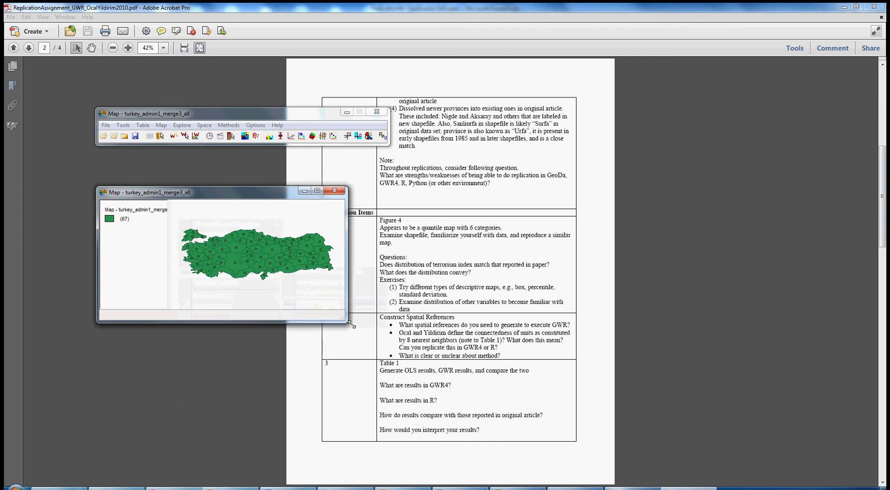
{"action": "left_click_drag", "start_coordinate": [346, 321], "coordinate": [464, 448]}
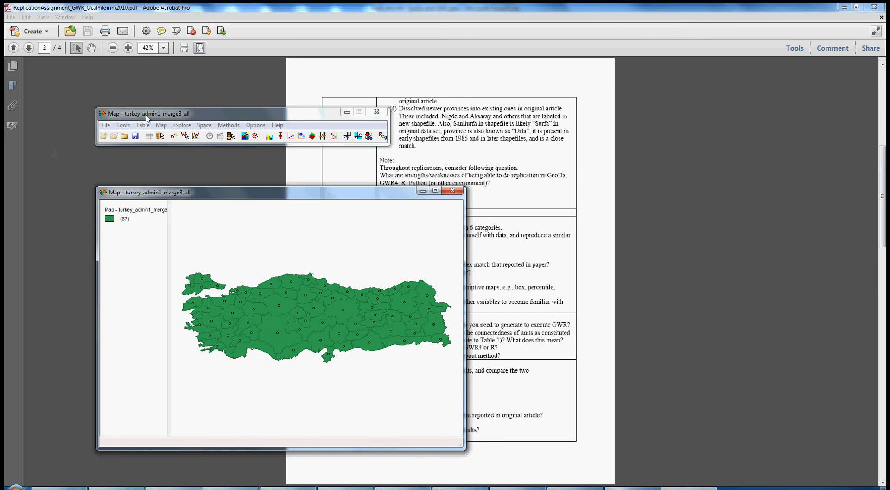
Step: Start adding centroids to the table and create the X-coordinate variable XCNTRD after the last variable
{"action": "right_click", "coordinate": [259, 249]}
{"action": "mouse_move", "coordinate": [238, 301]}
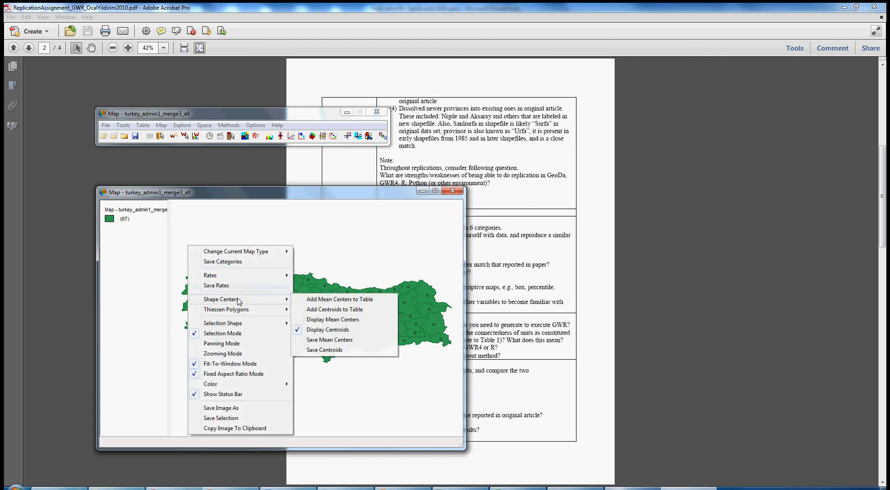
{"action": "left_click", "coordinate": [330, 310]}
{"action": "left_click", "coordinate": [346, 229]}
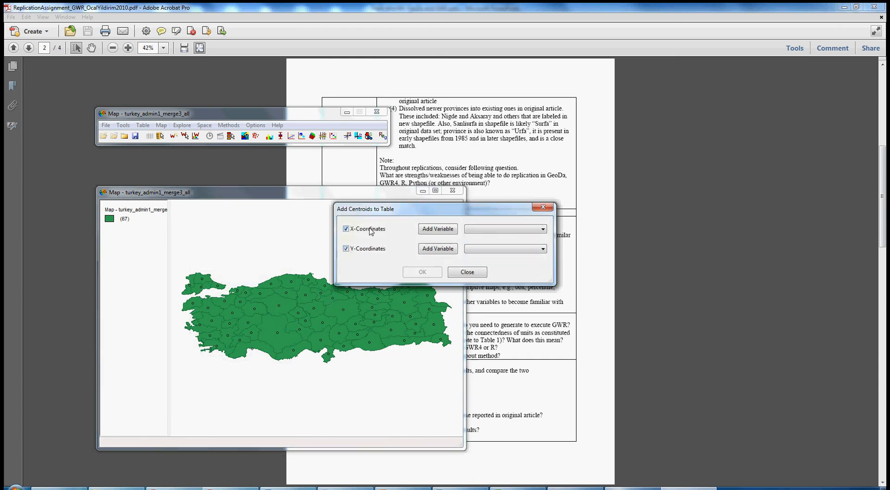
{"action": "left_click", "coordinate": [351, 250]}
{"action": "left_click", "coordinate": [438, 228]}
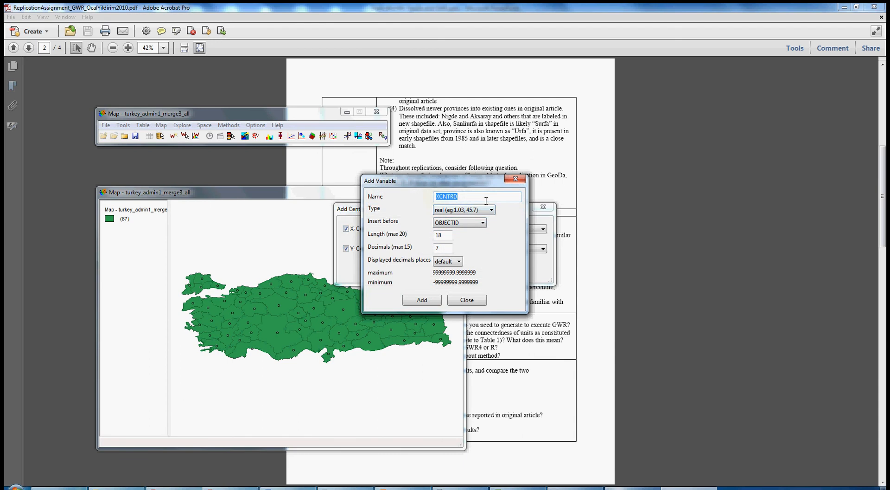
{"action": "left_click", "coordinate": [483, 223]}
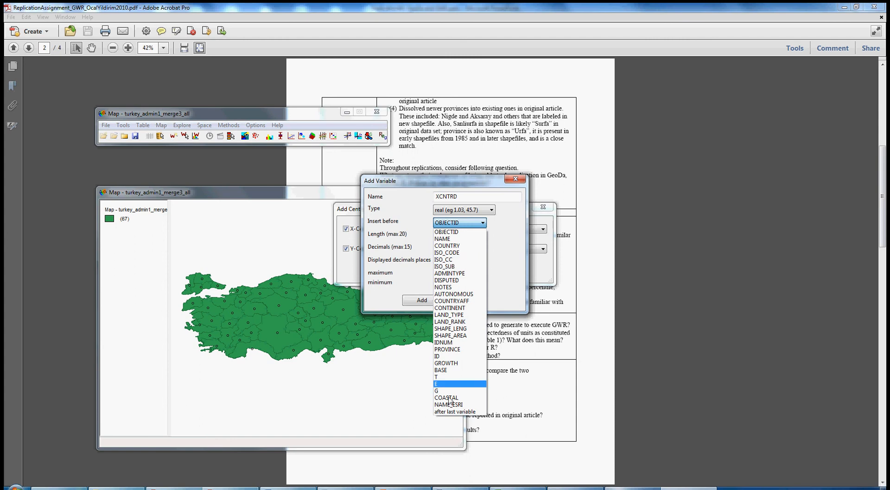
{"action": "left_click", "coordinate": [450, 411]}
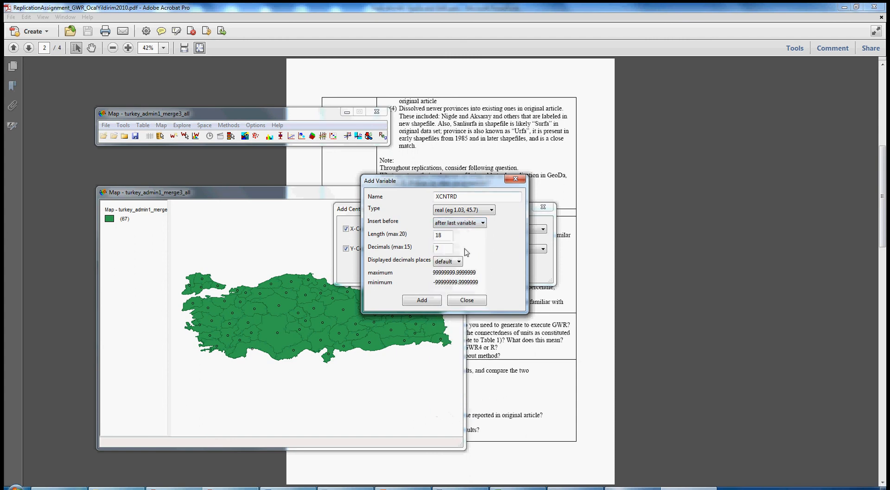
{"action": "left_click", "coordinate": [422, 301]}
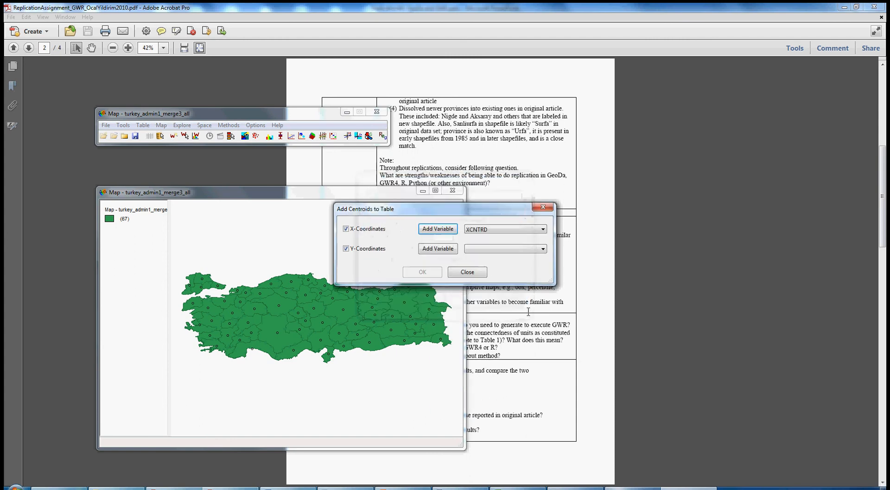
Step: Create the Y-coordinate variable YCNTRD after the last variable and add both centroid columns
{"action": "left_click", "coordinate": [454, 249]}
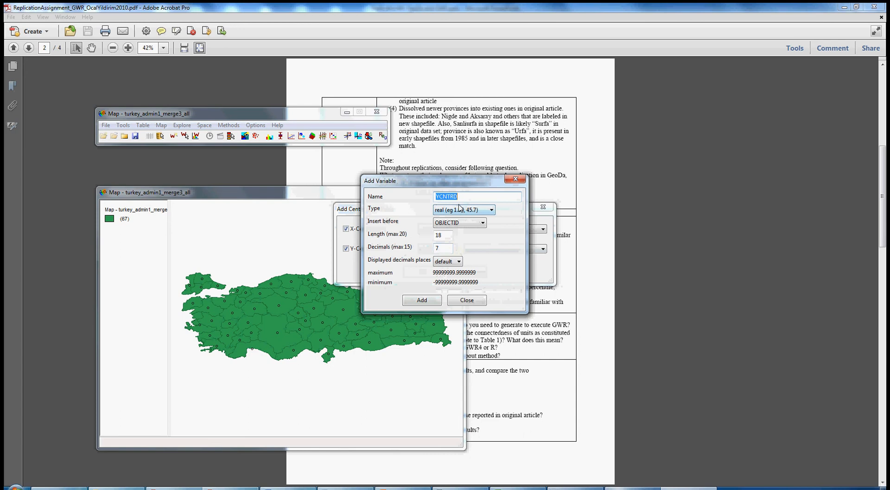
{"action": "left_click", "coordinate": [482, 223]}
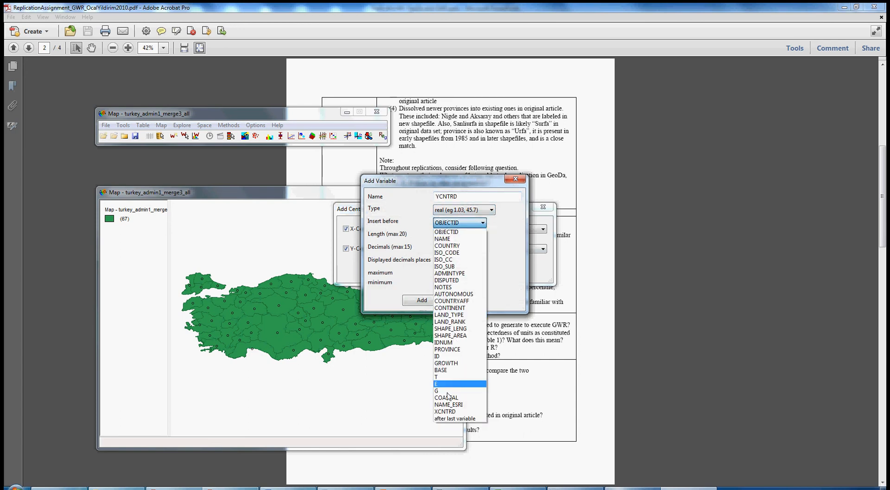
{"action": "left_click", "coordinate": [454, 418]}
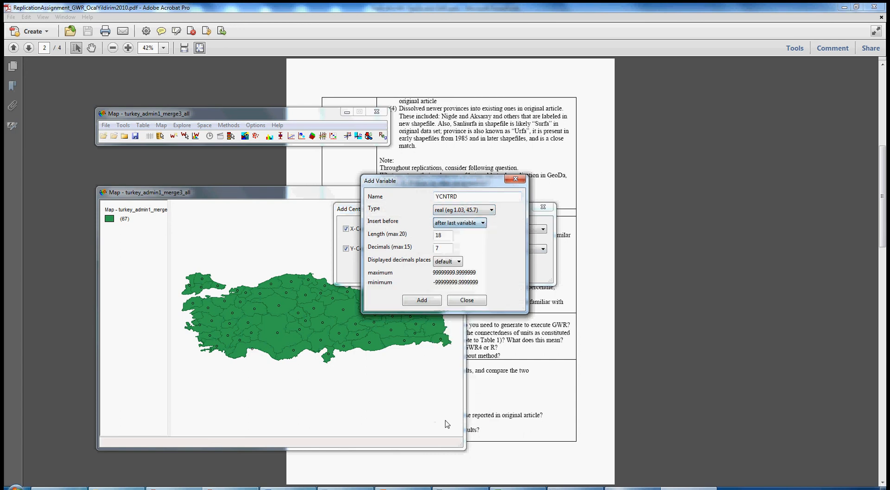
{"action": "left_click", "coordinate": [431, 301]}
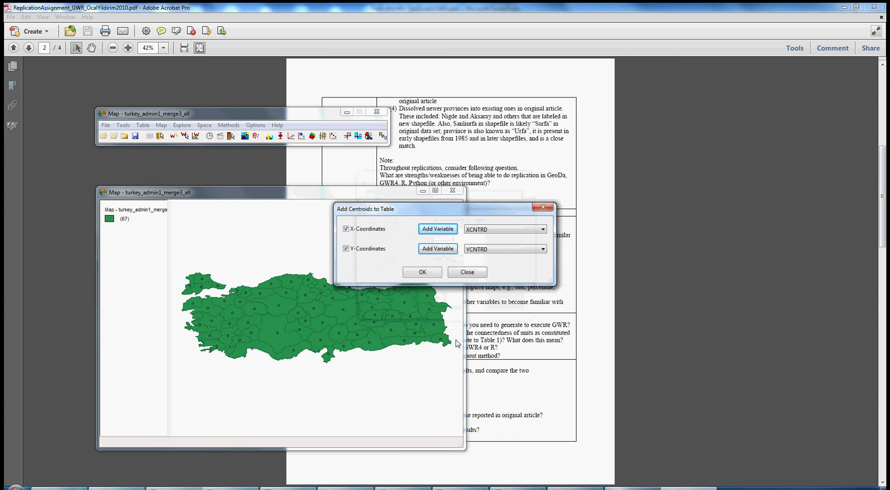
{"action": "left_click", "coordinate": [422, 272]}
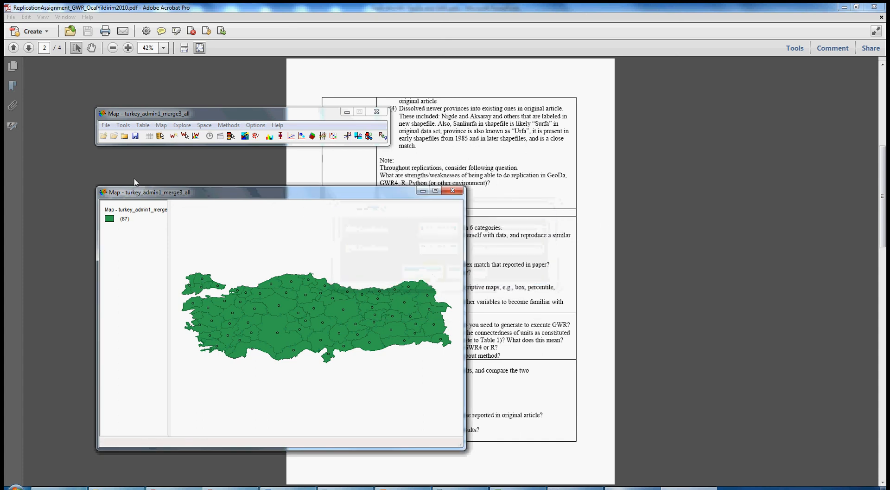
Step: Open the attribute table to check the new XCNTRD and YCNTRD columns, then close it
{"action": "left_click", "coordinate": [149, 136]}
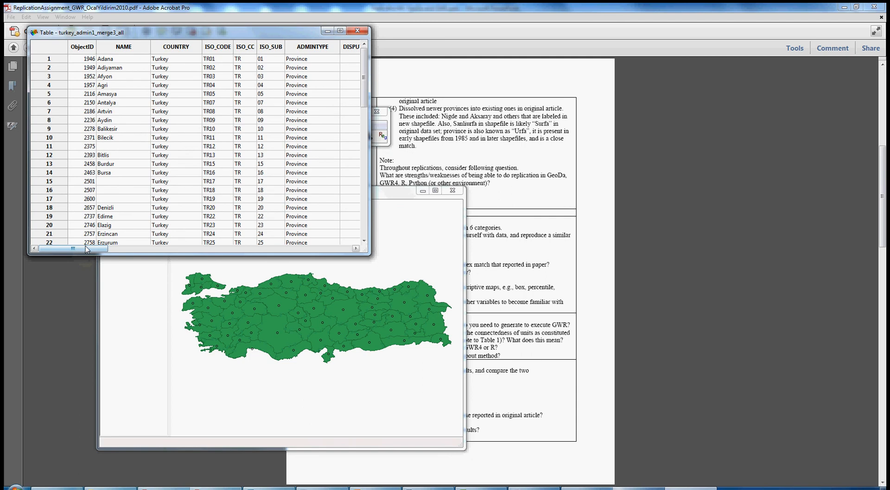
{"action": "left_click_drag", "start_coordinate": [315, 254], "coordinate": [357, 254]}
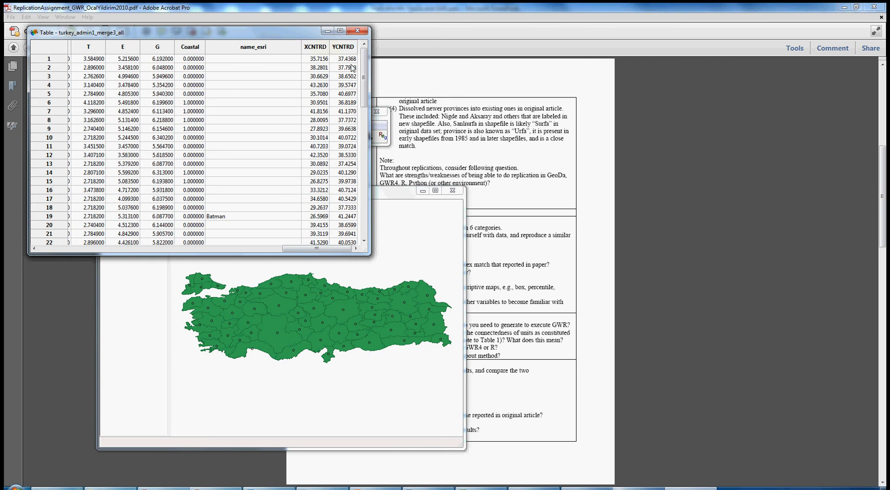
{"action": "left_click", "coordinate": [357, 31]}
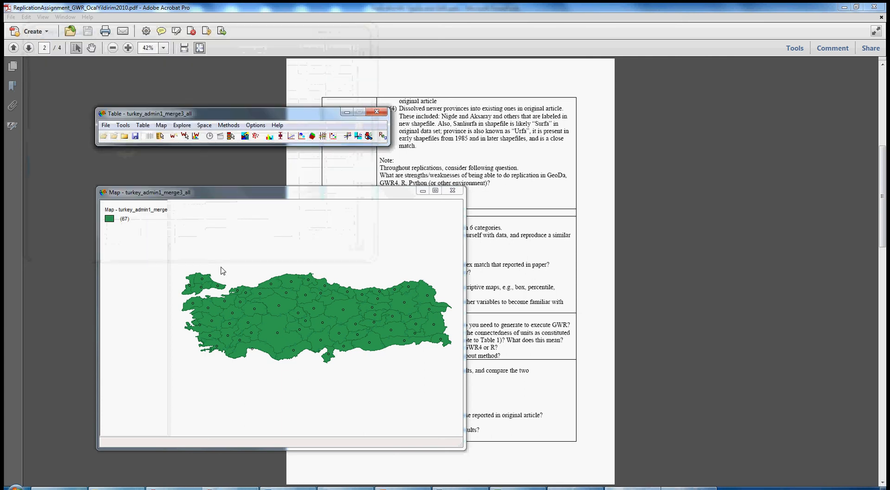
{"action": "left_click_drag", "start_coordinate": [210, 195], "coordinate": [199, 171]}
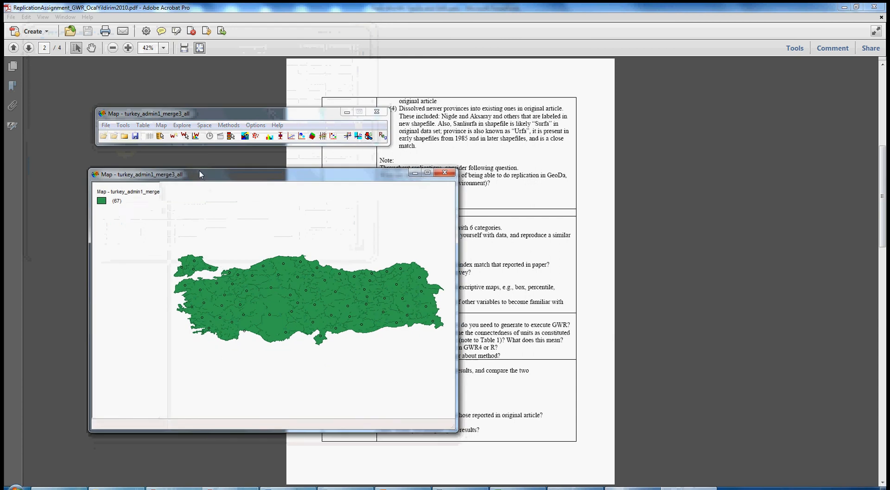
Step: Start exporting the project data as a CSV, overwriting OCAL YILDIRIM DATA_rep2015-4apr-05_centroids.csv in the OcalYildirim2010_GWR folder
{"action": "left_click", "coordinate": [151, 116]}
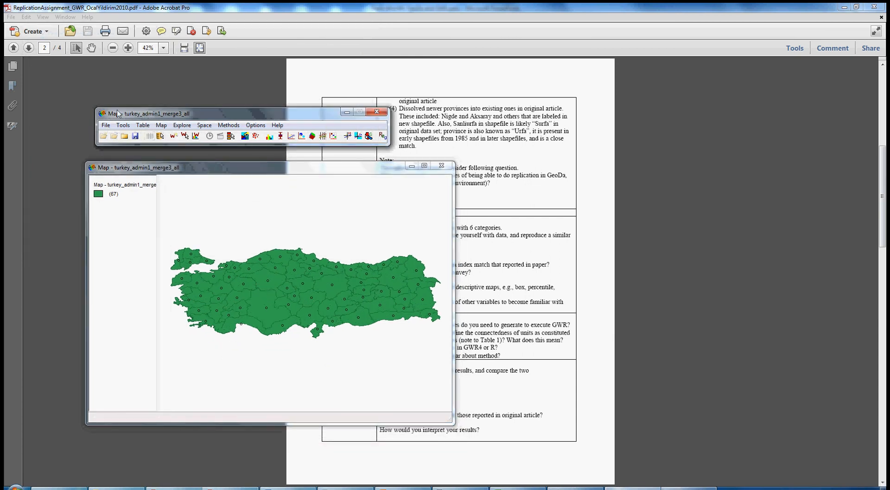
{"action": "left_click", "coordinate": [107, 125]}
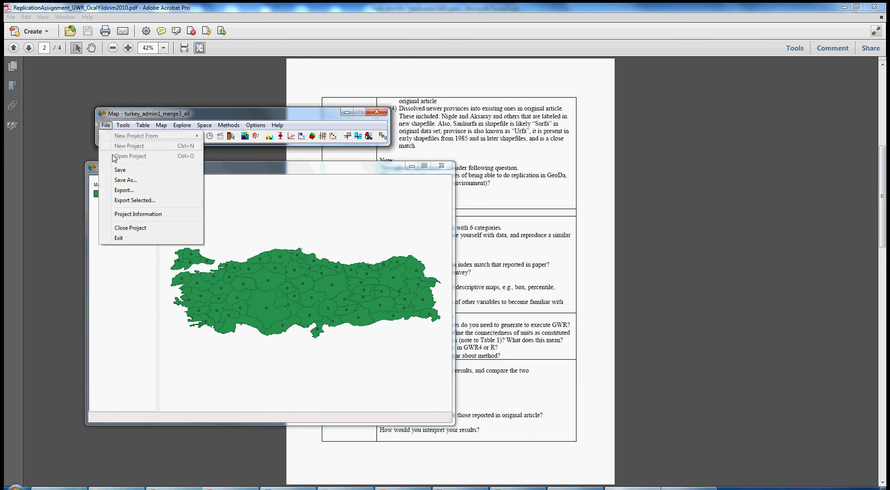
{"action": "left_click", "coordinate": [124, 190]}
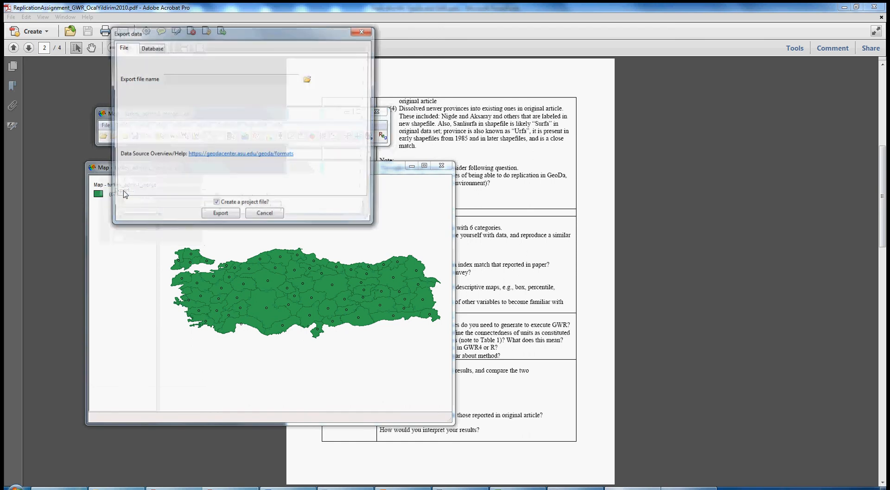
{"action": "left_click", "coordinate": [309, 80]}
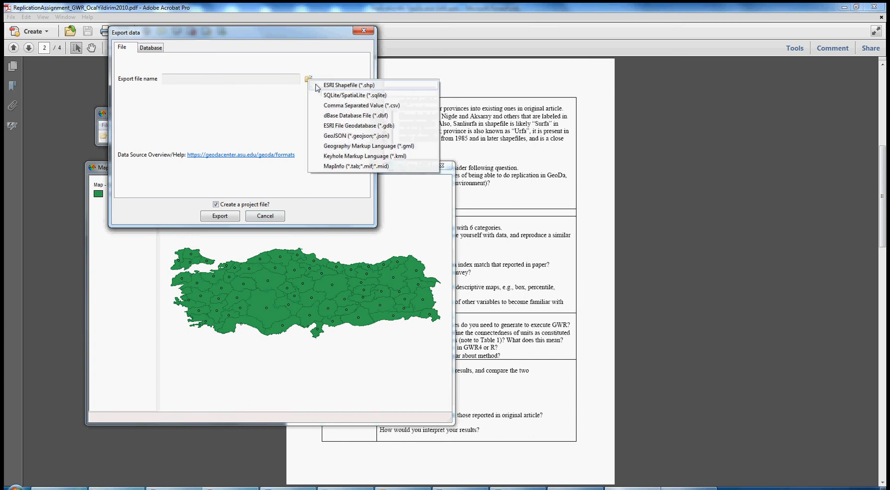
{"action": "left_click", "coordinate": [336, 106]}
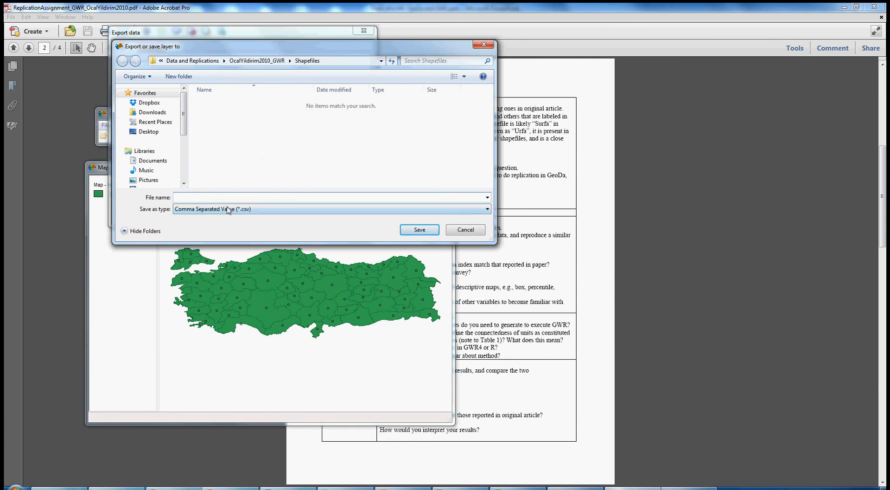
{"action": "left_click", "coordinate": [269, 62]}
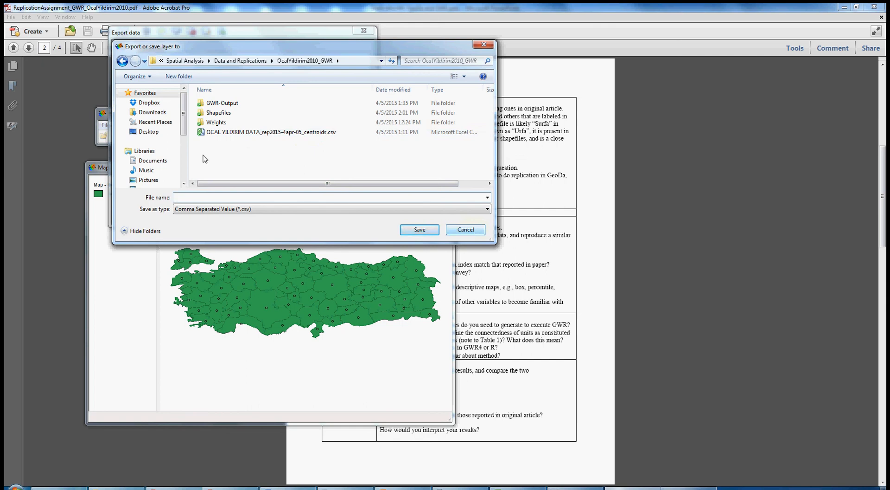
{"action": "left_click", "coordinate": [230, 134]}
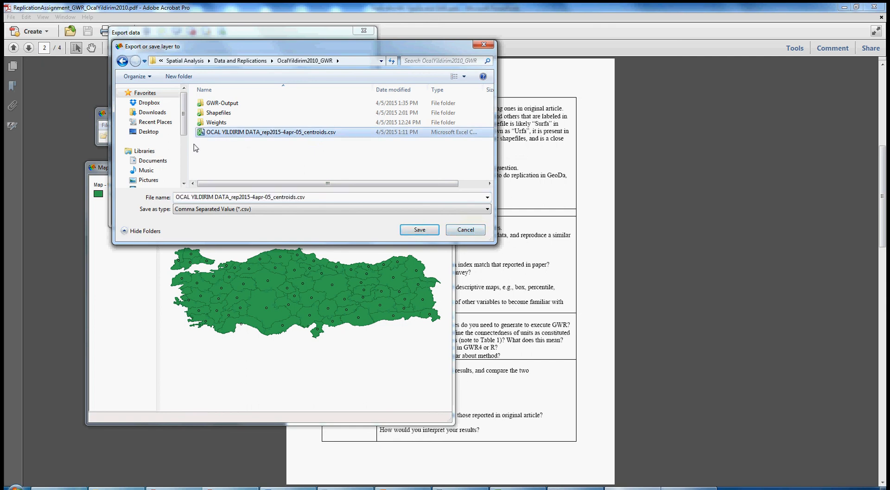
{"action": "left_click", "coordinate": [419, 230]}
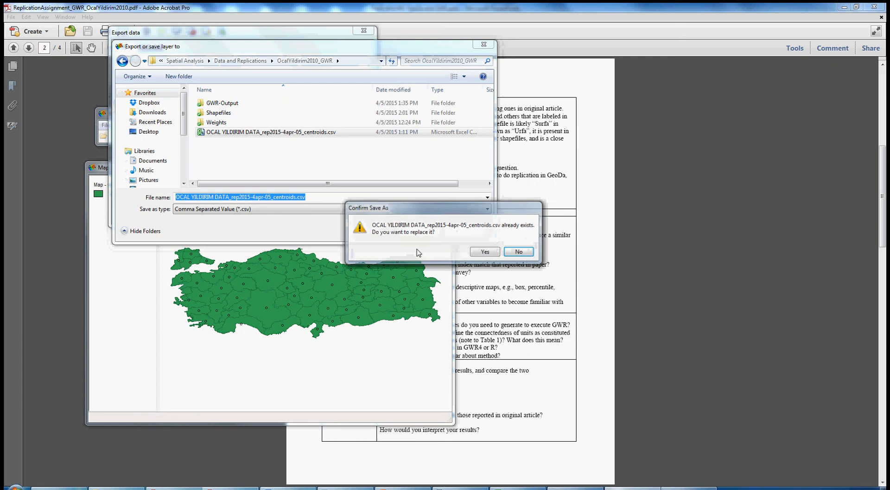
{"action": "left_click", "coordinate": [484, 252]}
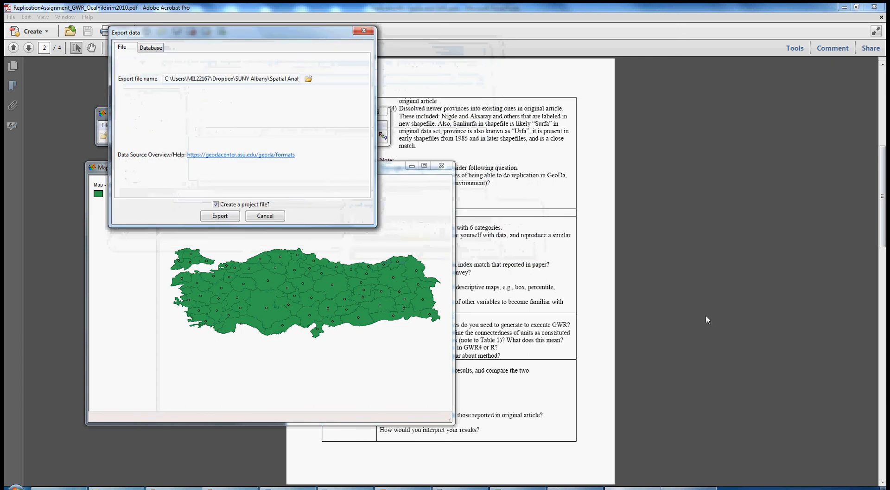
Step: Export the table without creating a project file, accepting that geometries are not saved
{"action": "left_click", "coordinate": [216, 204]}
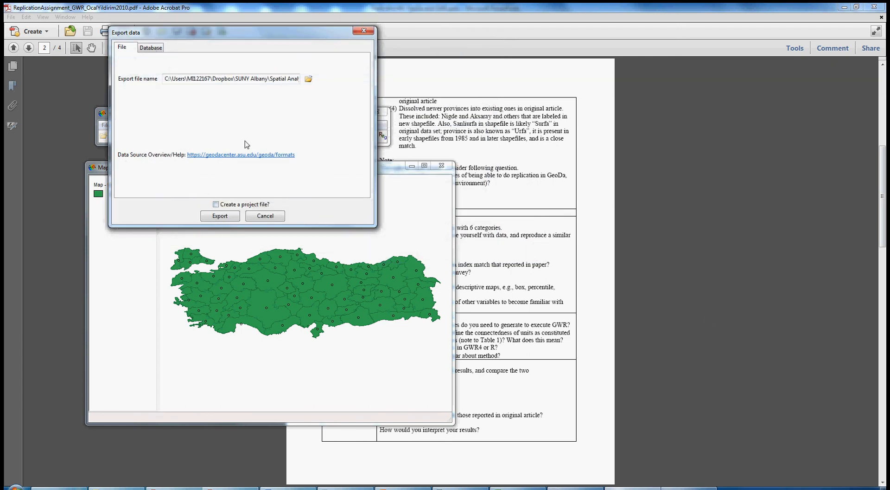
{"action": "left_click", "coordinate": [220, 216]}
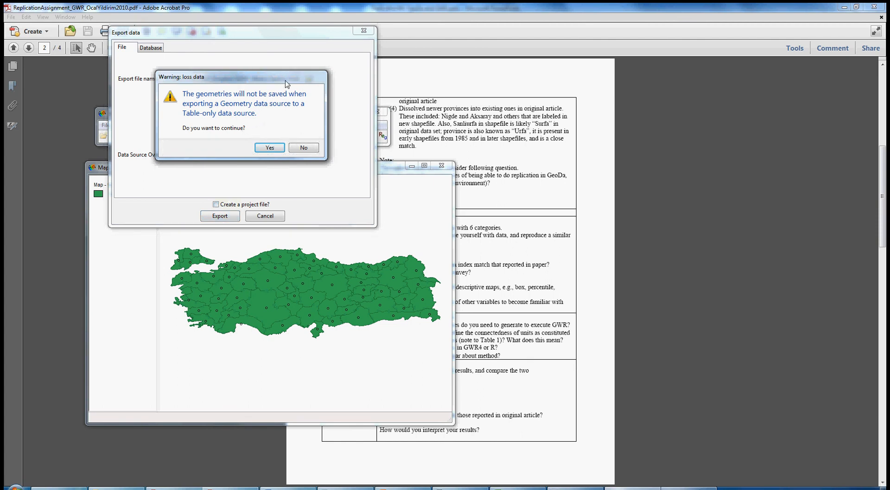
{"action": "left_click", "coordinate": [269, 148]}
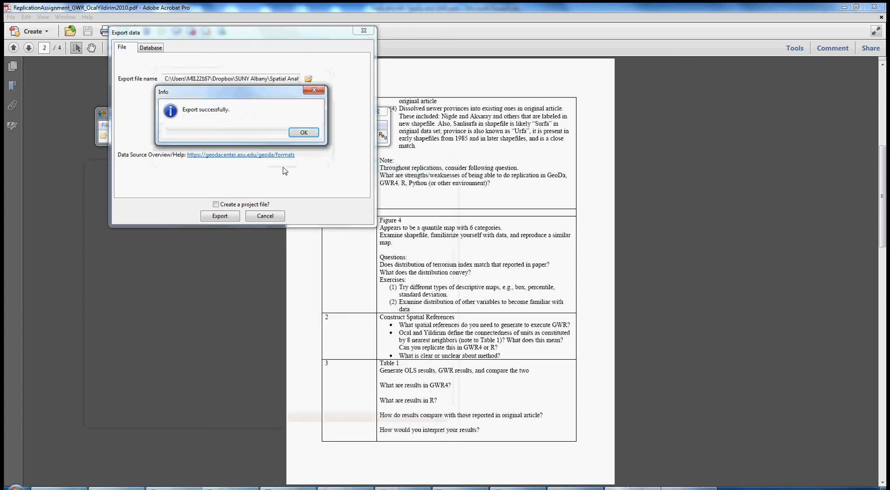
{"action": "left_click", "coordinate": [303, 133]}
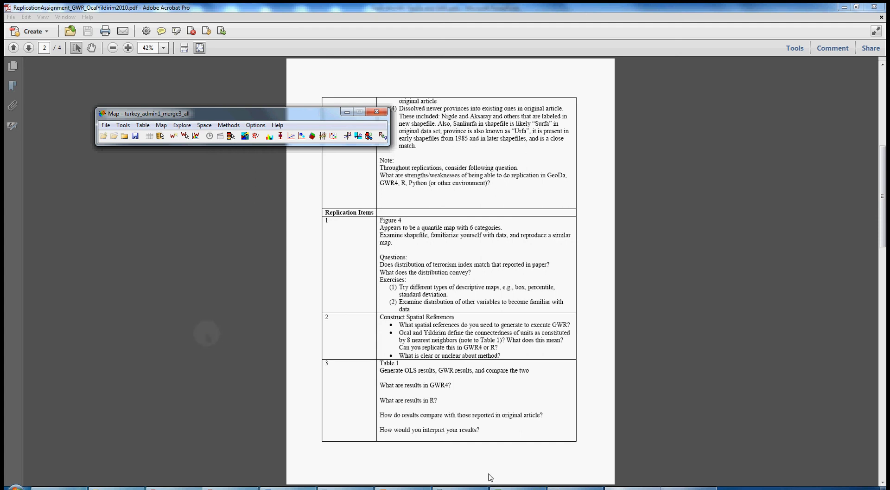
Step: Start a Univariate Local Moran's I analysis with growth as the first variable
{"action": "left_click", "coordinate": [441, 317]}
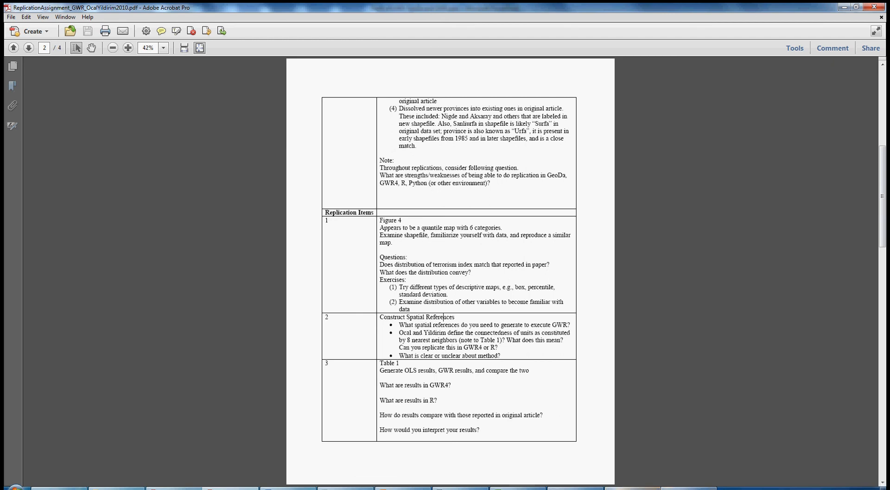
{"action": "mouse_move", "coordinate": [661, 486]}
{"action": "mouse_move", "coordinate": [621, 478]}
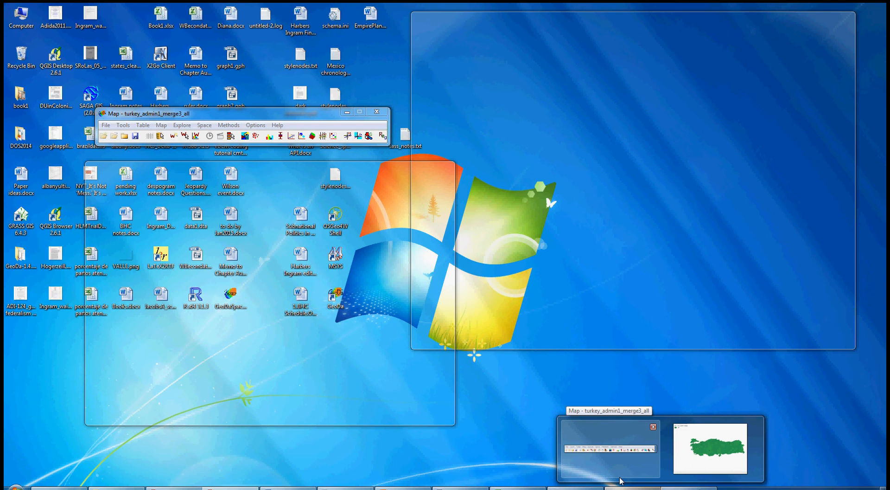
{"action": "left_click", "coordinate": [626, 479]}
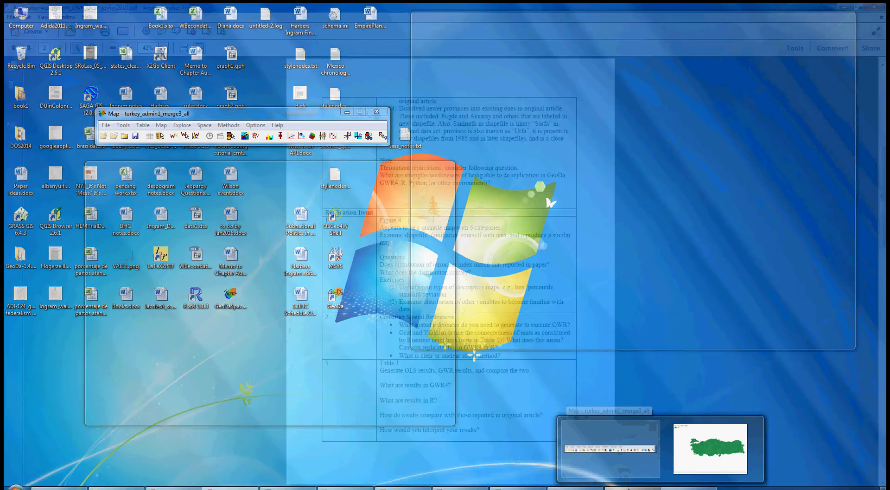
{"action": "left_click", "coordinate": [204, 124]}
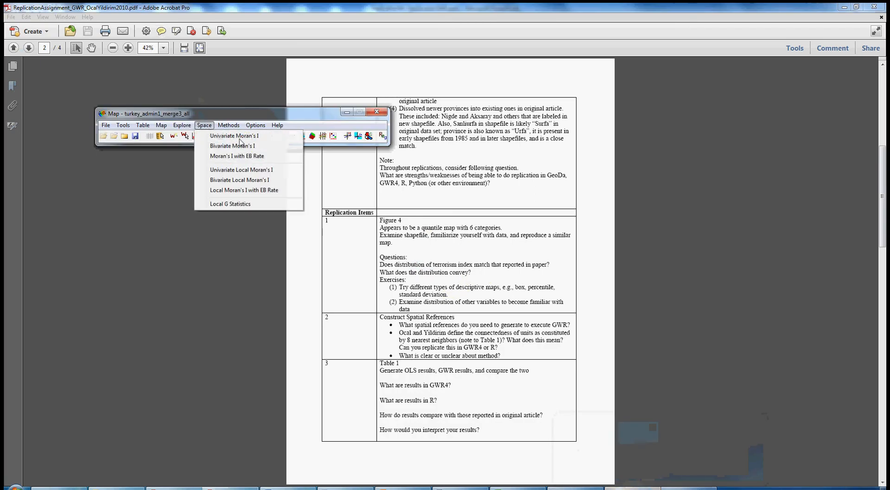
{"action": "left_click", "coordinate": [226, 170]}
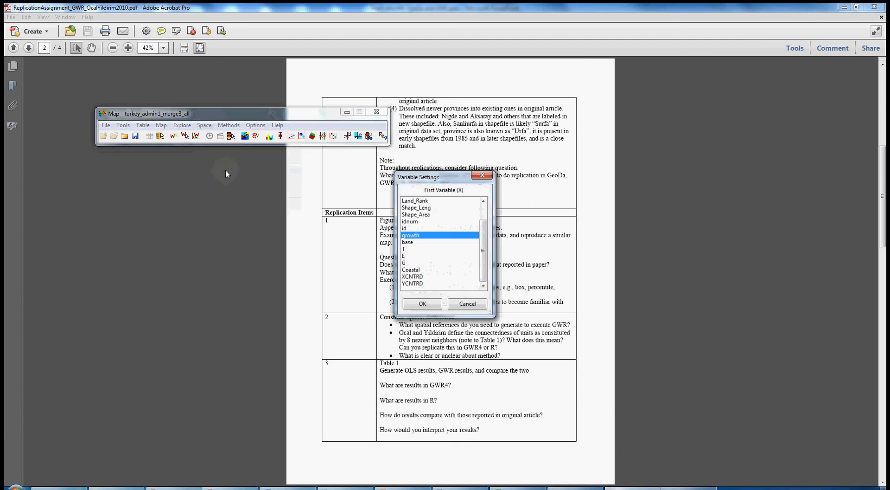
{"action": "left_click", "coordinate": [411, 253]}
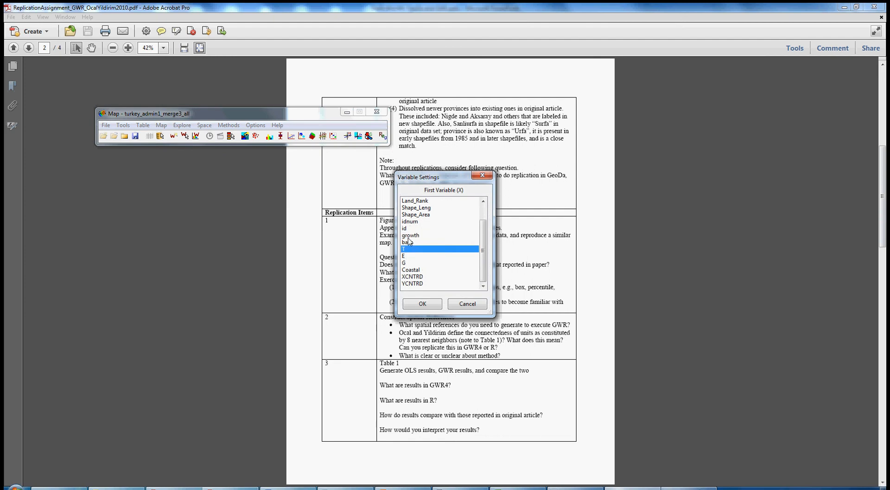
{"action": "left_click", "coordinate": [409, 237]}
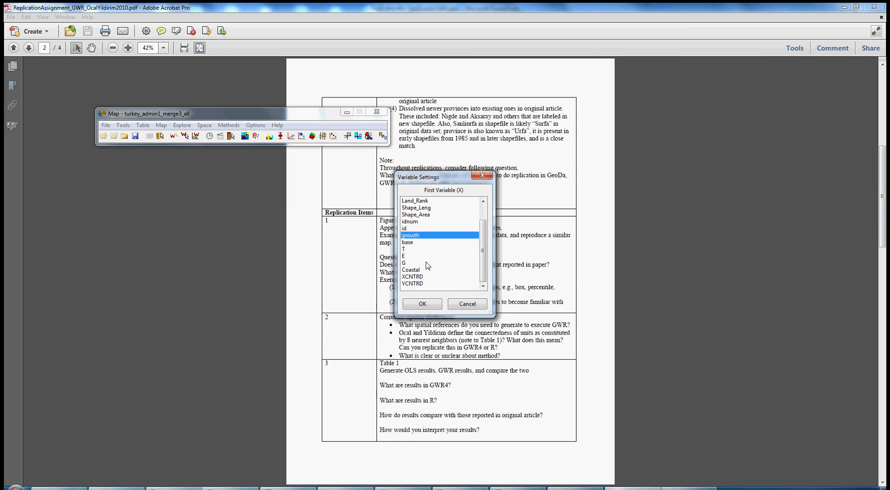
{"action": "left_click", "coordinate": [431, 304]}
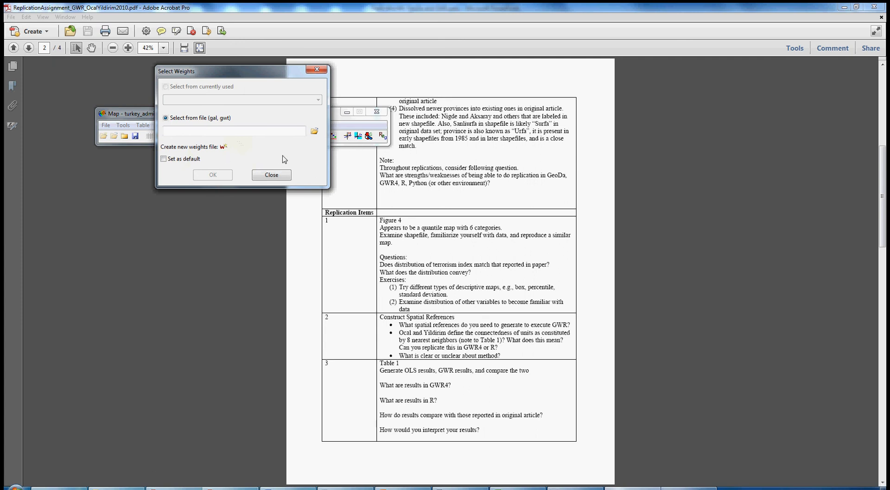
Step: Load the .gal weights file from the Weights folder for the analysis
{"action": "left_click", "coordinate": [317, 132]}
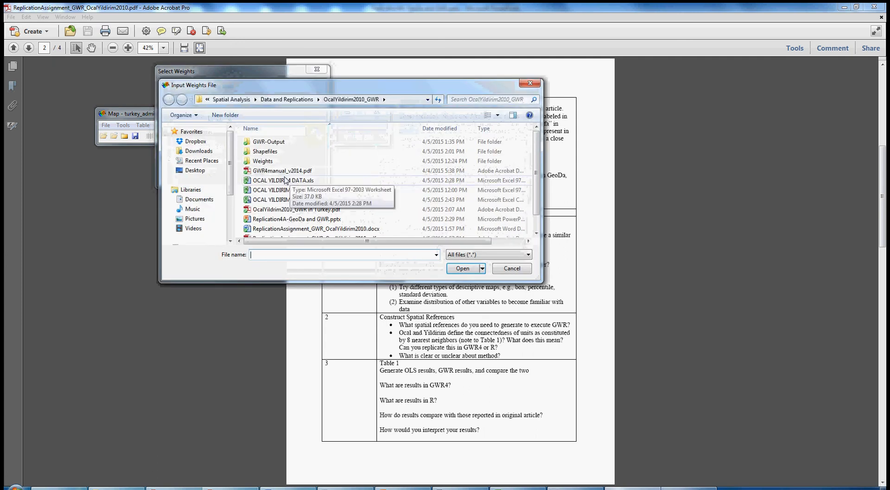
{"action": "double_click", "coordinate": [262, 161]}
{"action": "left_click", "coordinate": [320, 152]}
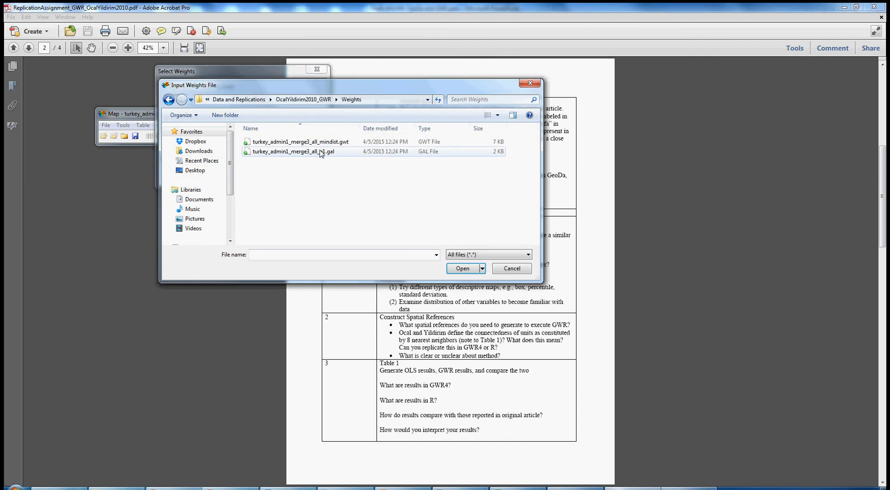
{"action": "double_click", "coordinate": [320, 152]}
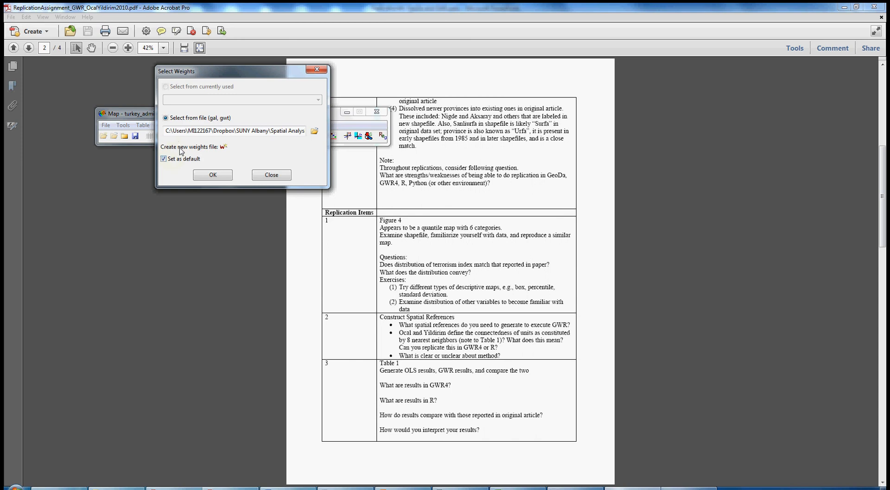
{"action": "left_click", "coordinate": [223, 148]}
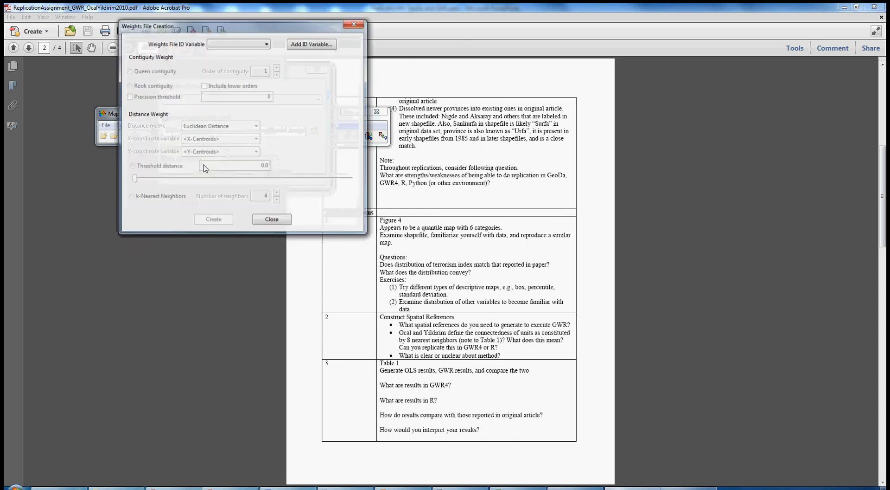
{"action": "left_click", "coordinate": [265, 45]}
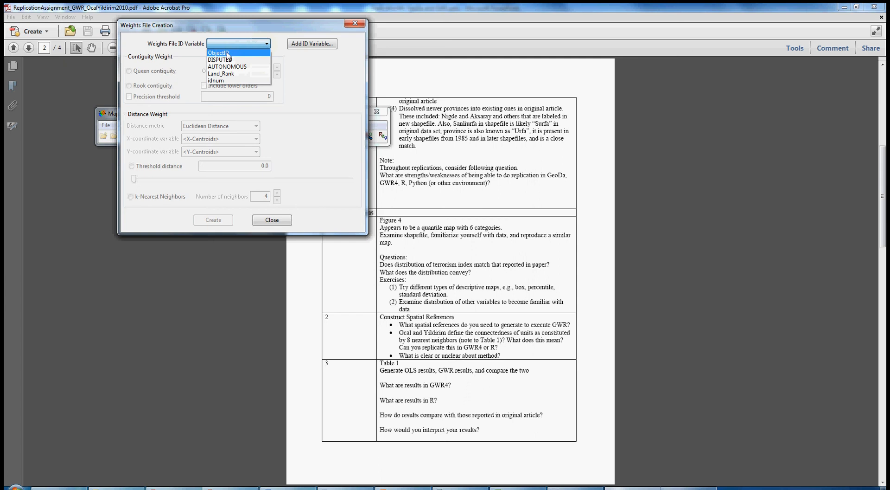
{"action": "left_click", "coordinate": [216, 81]}
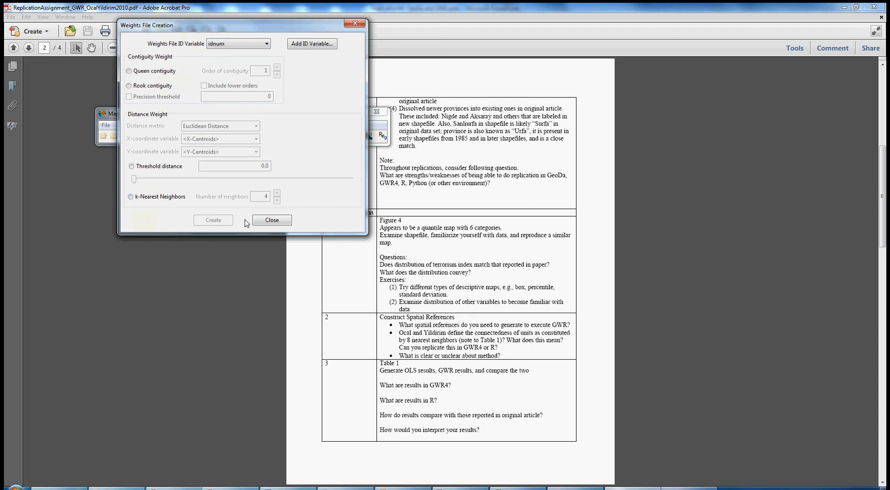
{"action": "left_click", "coordinate": [262, 224]}
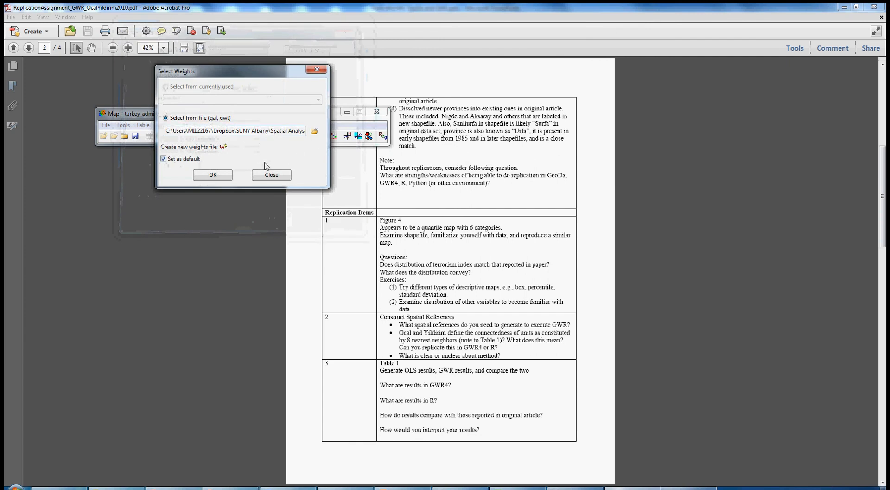
Step: Confirm the weights and open the significance map, cluster map and Moran scatter plot
{"action": "left_click", "coordinate": [213, 175]}
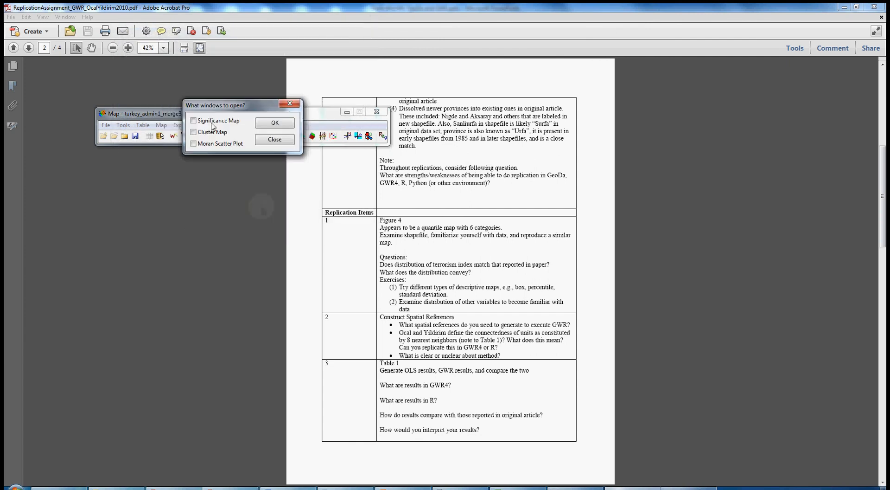
{"action": "left_click", "coordinate": [212, 122]}
{"action": "left_click", "coordinate": [209, 133]}
{"action": "left_click", "coordinate": [209, 143]}
{"action": "left_click", "coordinate": [268, 126]}
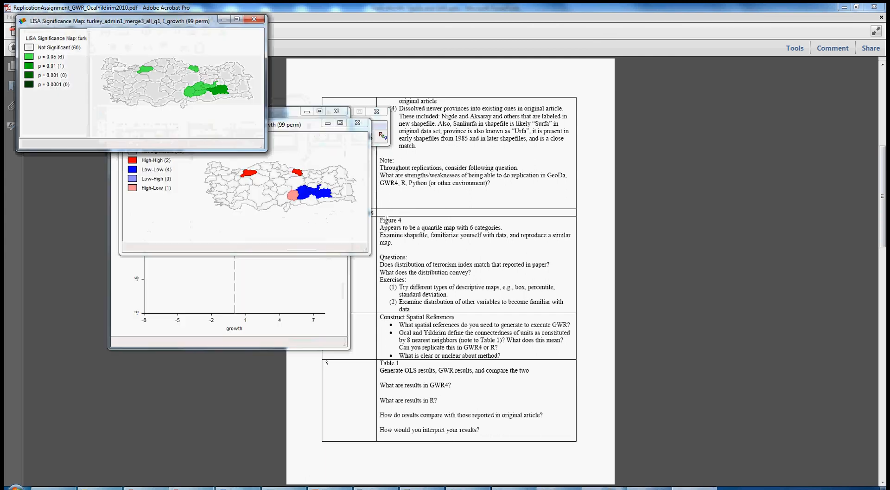
Step: Rerun the LISA cluster map with 999 permutations, then close the Moran scatter plot
{"action": "left_click_drag", "start_coordinate": [301, 129], "coordinate": [663, 118]}
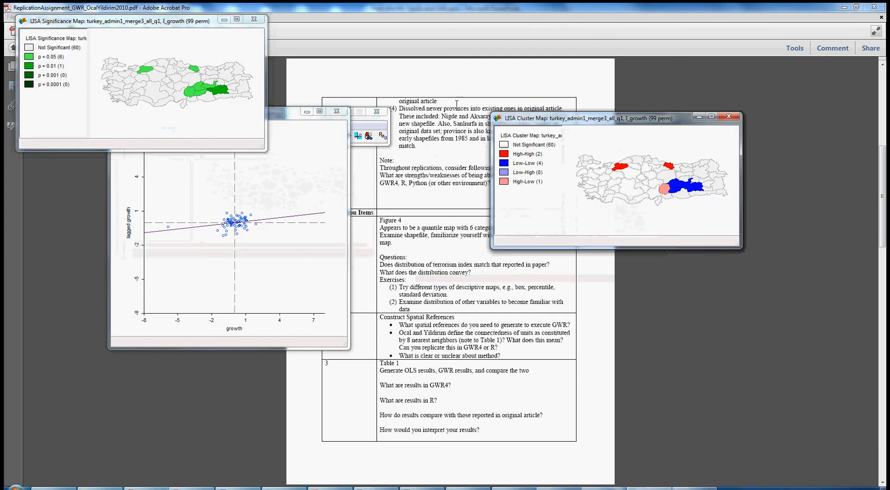
{"action": "left_click_drag", "start_coordinate": [206, 26], "coordinate": [685, 290]}
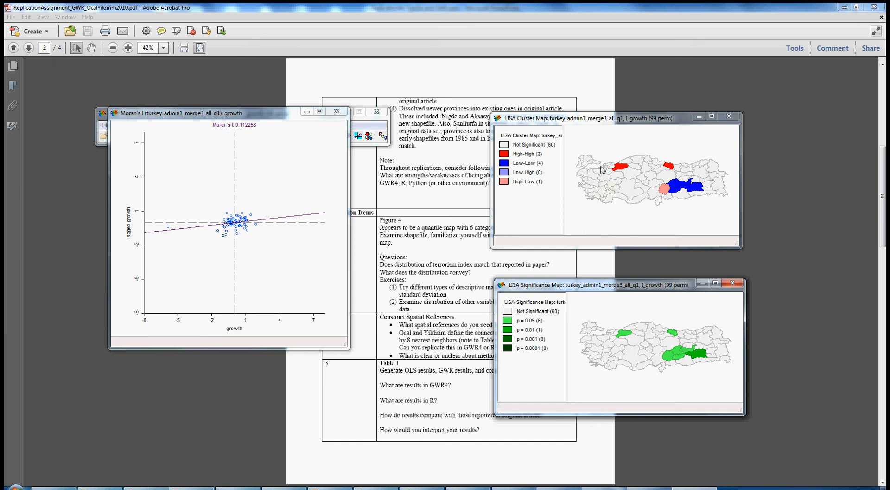
{"action": "right_click", "coordinate": [648, 157]}
{"action": "mouse_move", "coordinate": [648, 159]}
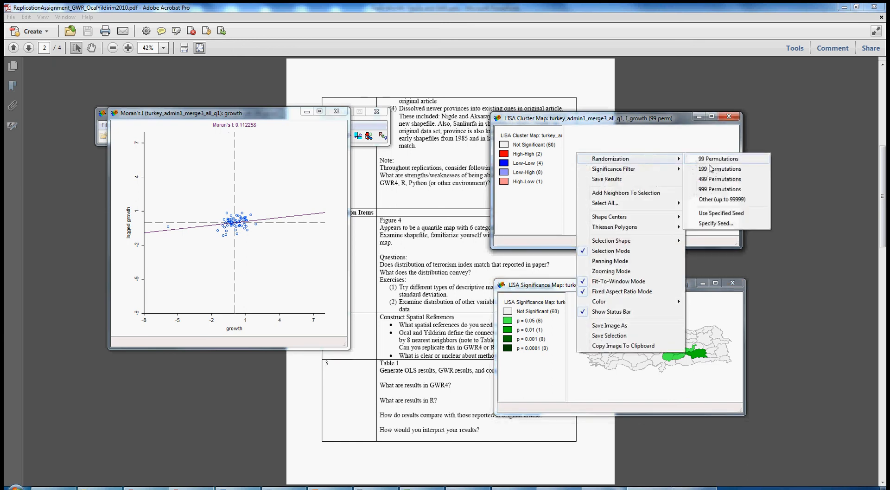
{"action": "left_click", "coordinate": [717, 189]}
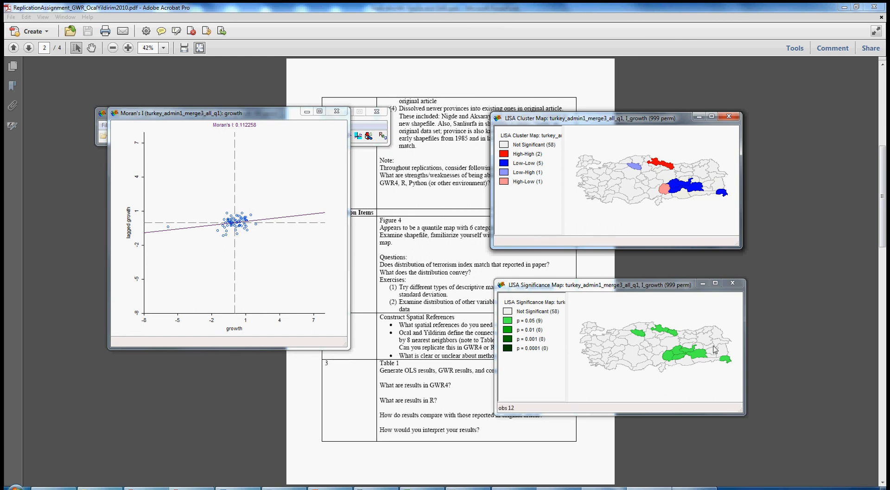
{"action": "left_click", "coordinate": [337, 112]}
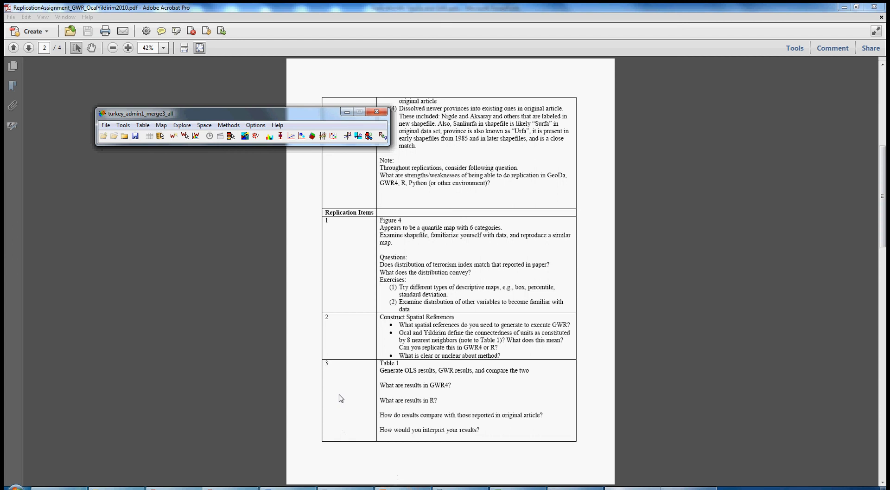
Step: Switch to GWR4 and choose OCAL YILDIRIM DATA_rep2015-4apr-05_centroids.csv from the OcalYildirim2010_GWR folder as the data file
{"action": "mouse_move", "coordinate": [346, 488]}
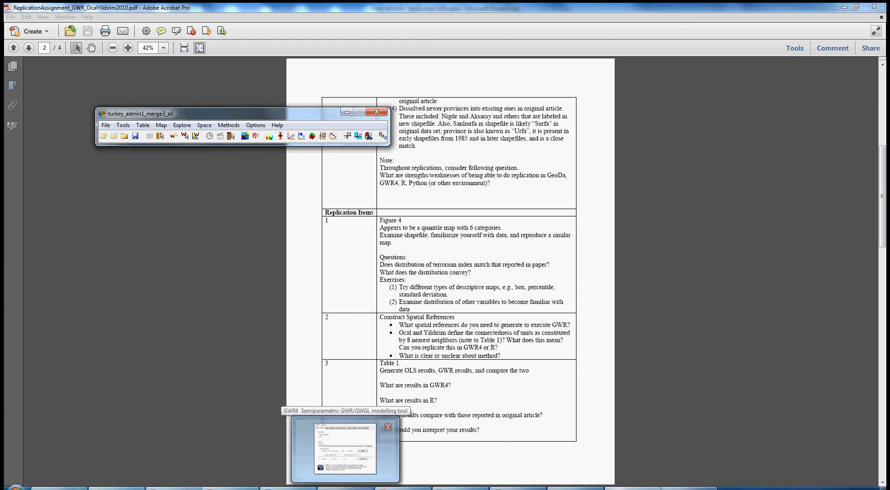
{"action": "left_click", "coordinate": [346, 448]}
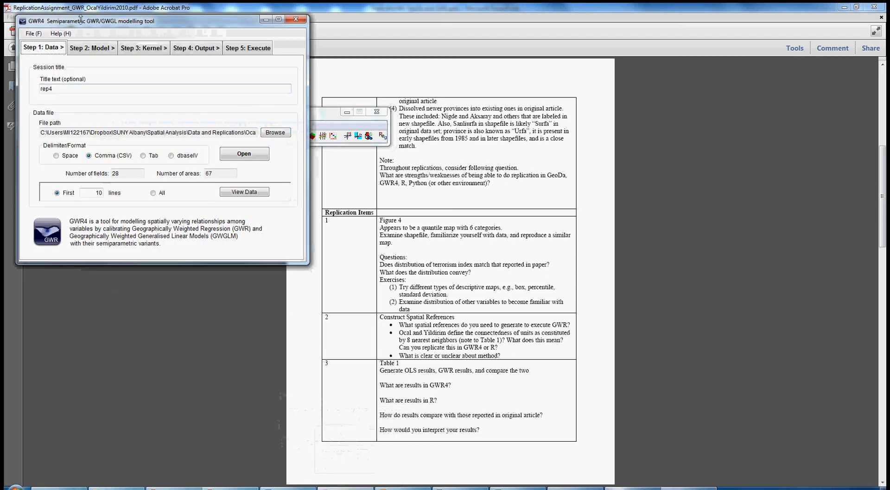
{"action": "left_click_drag", "start_coordinate": [89, 25], "coordinate": [309, 99]}
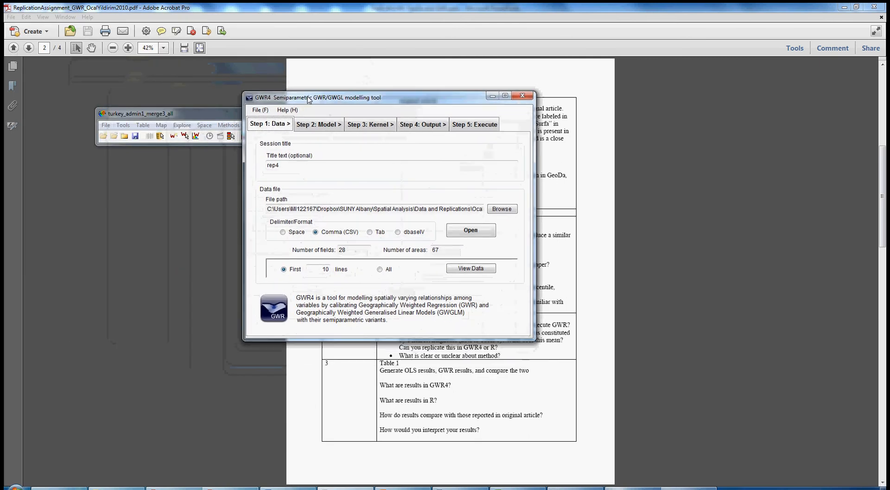
{"action": "left_click", "coordinate": [288, 164]}
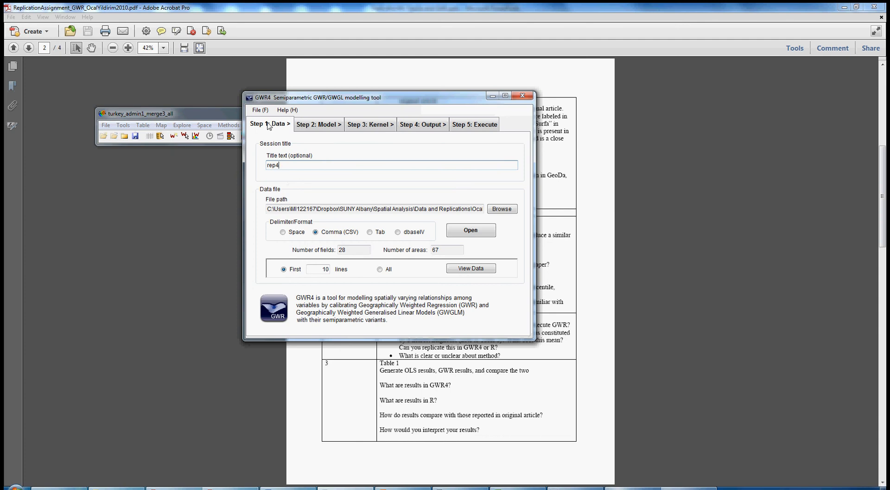
{"action": "double_click", "coordinate": [272, 165]}
{"action": "left_click", "coordinate": [494, 209]}
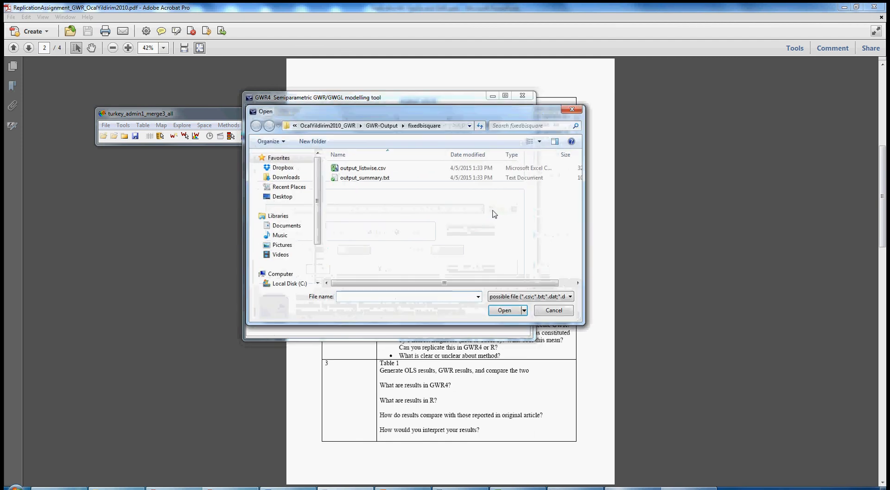
{"action": "left_click", "coordinate": [362, 127]}
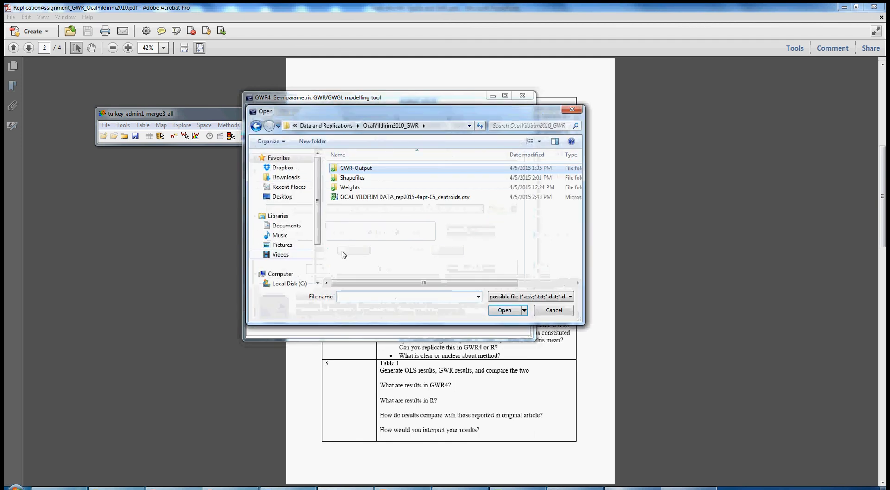
{"action": "left_click", "coordinate": [366, 199]}
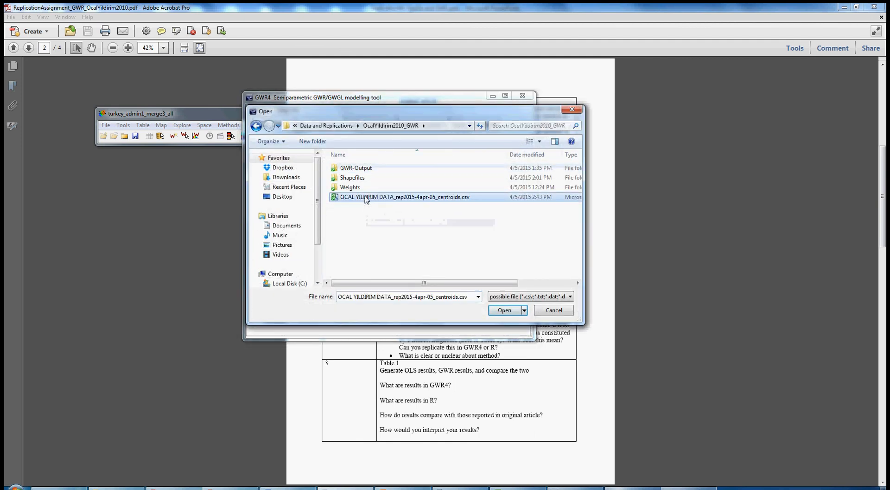
{"action": "left_click", "coordinate": [504, 310]}
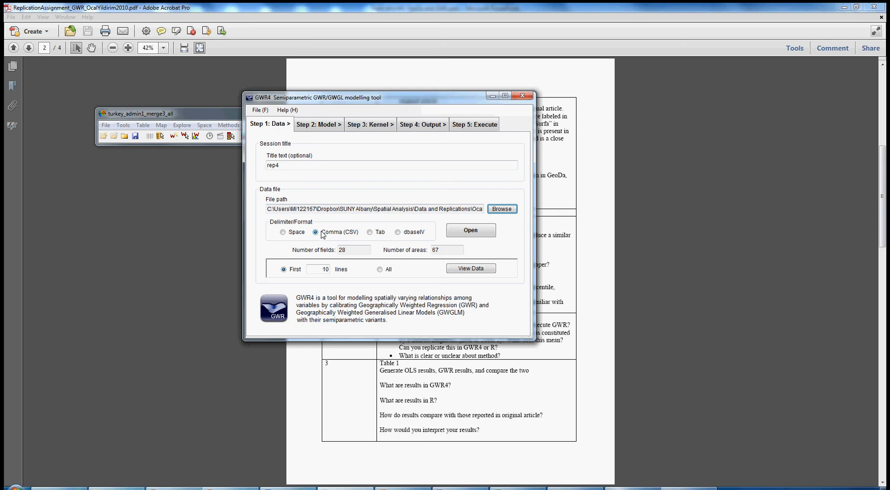
Step: Set the delimiter format to Comma (CSV) and open the data file
{"action": "left_click", "coordinate": [283, 232]}
{"action": "left_click", "coordinate": [370, 233]}
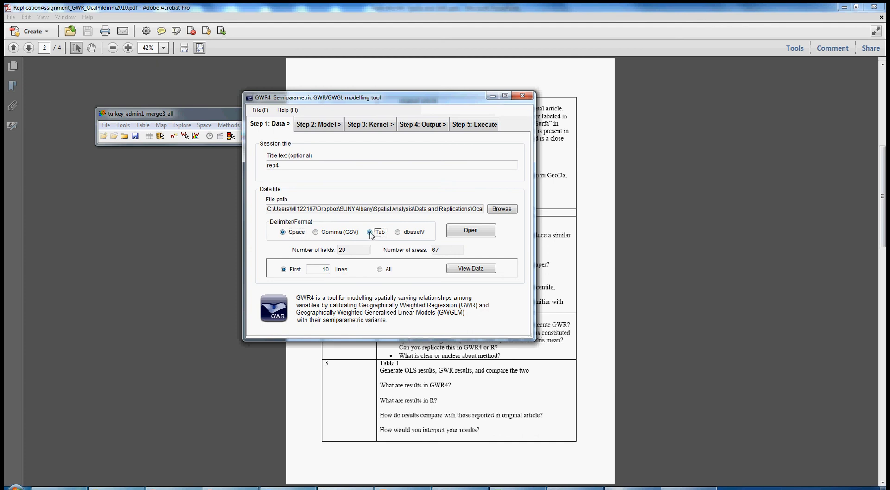
{"action": "left_click", "coordinate": [398, 232]}
{"action": "left_click", "coordinate": [316, 232]}
{"action": "left_click", "coordinate": [476, 236]}
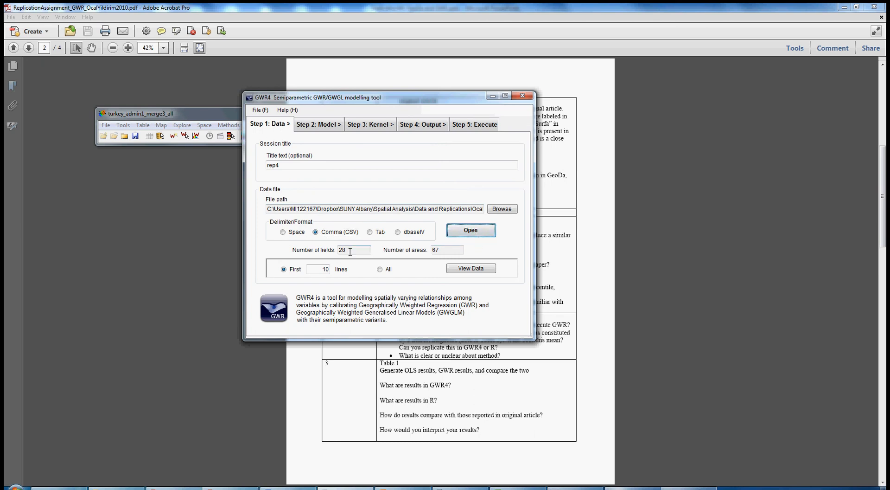
Step: Preview the first 10 lines of the data table, scrolling across to the centroid columns
{"action": "left_click_drag", "start_coordinate": [350, 250], "coordinate": [335, 250]}
{"action": "key", "text": "Tab"}
{"action": "left_click_drag", "start_coordinate": [447, 249], "coordinate": [427, 247]}
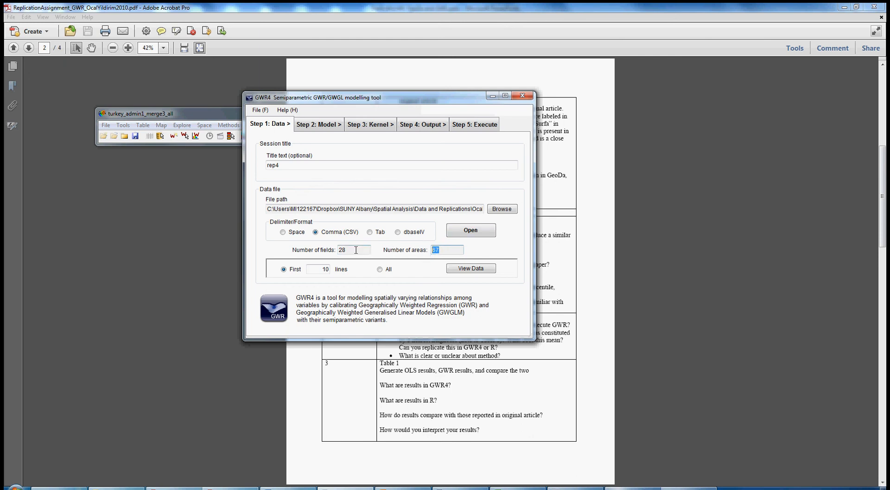
{"action": "left_click_drag", "start_coordinate": [355, 249], "coordinate": [335, 246]}
{"action": "left_click", "coordinate": [381, 269]}
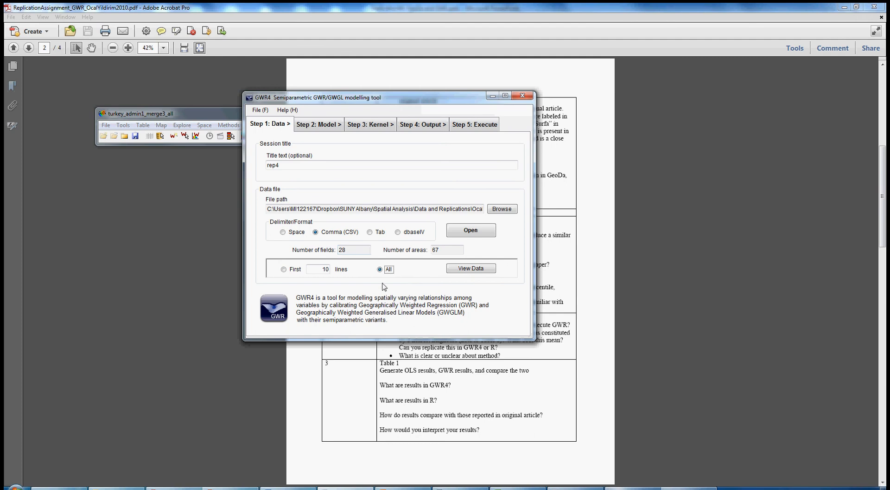
{"action": "left_click", "coordinate": [284, 269]}
{"action": "left_click", "coordinate": [482, 268]}
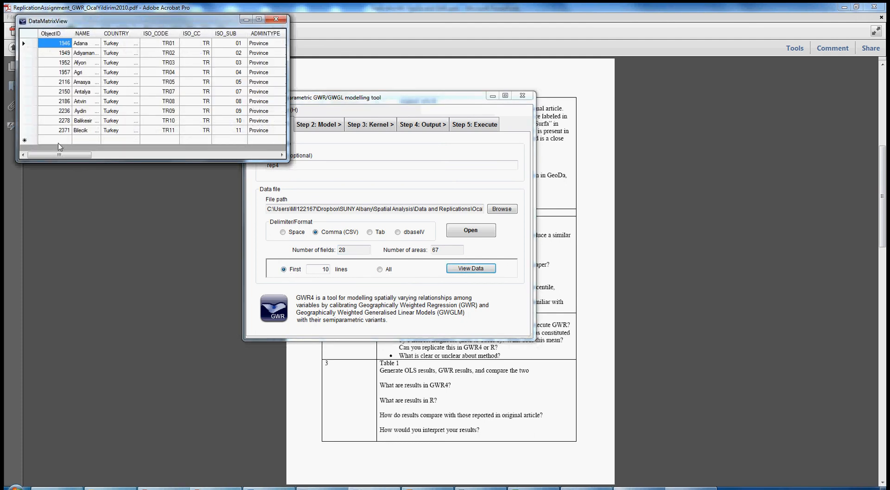
{"action": "left_click_drag", "start_coordinate": [61, 156], "coordinate": [244, 160]}
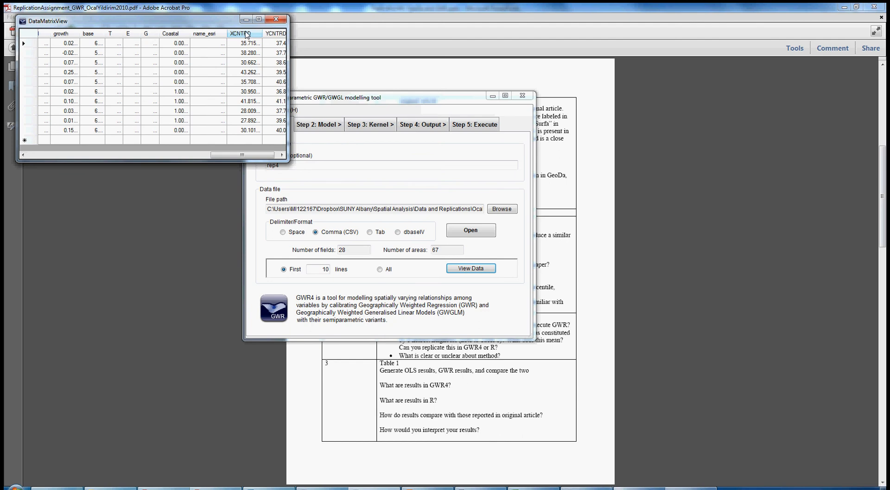
{"action": "left_click", "coordinate": [277, 19]}
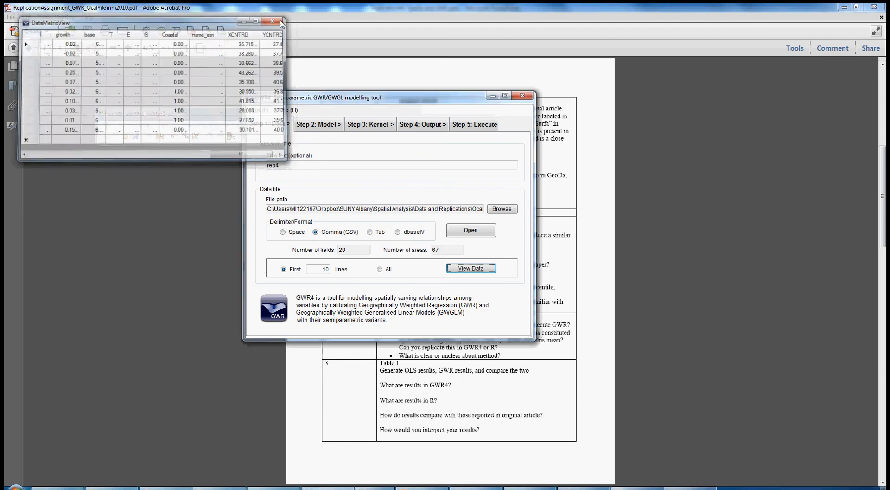
Step: Assign idnum as the ID key, XCNTRD as the X coordinate and YCNTRD as the Y coordinate
{"action": "left_click", "coordinate": [307, 125]}
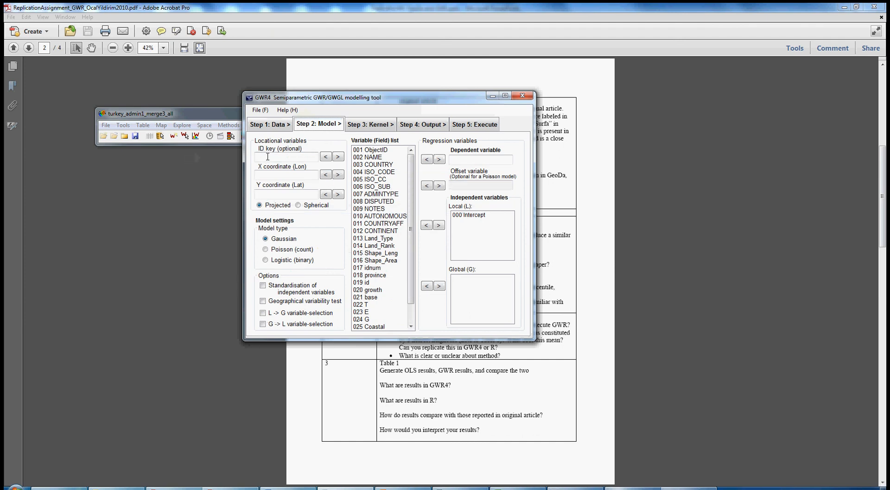
{"action": "left_click", "coordinate": [373, 268]}
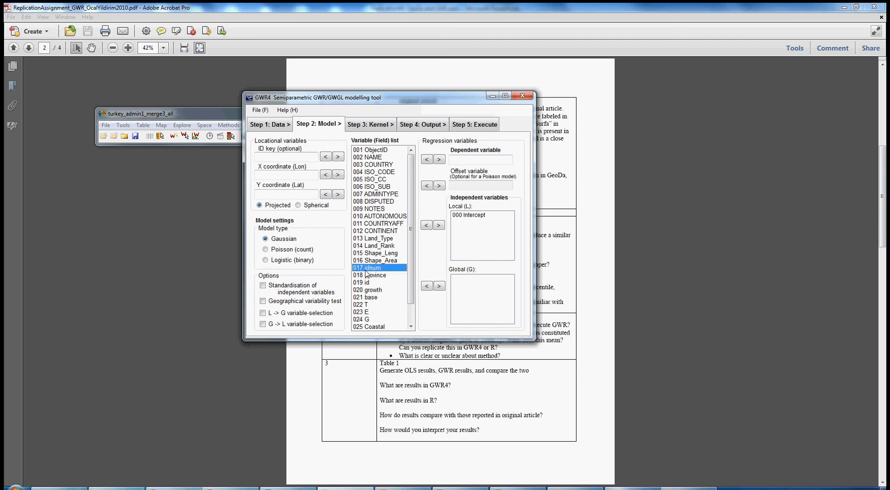
{"action": "left_click", "coordinate": [330, 157]}
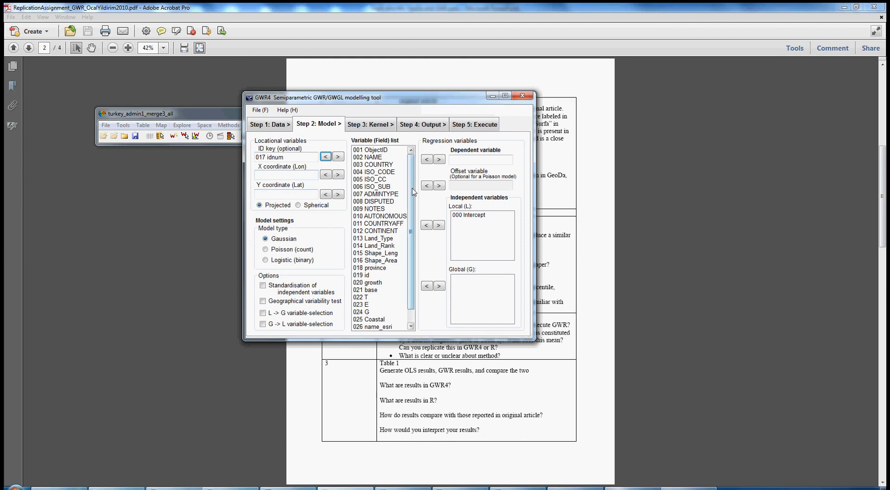
{"action": "scroll", "coordinate": [378, 314], "scroll_direction": "down", "scroll_amount": 1}
{"action": "left_click", "coordinate": [378, 319]}
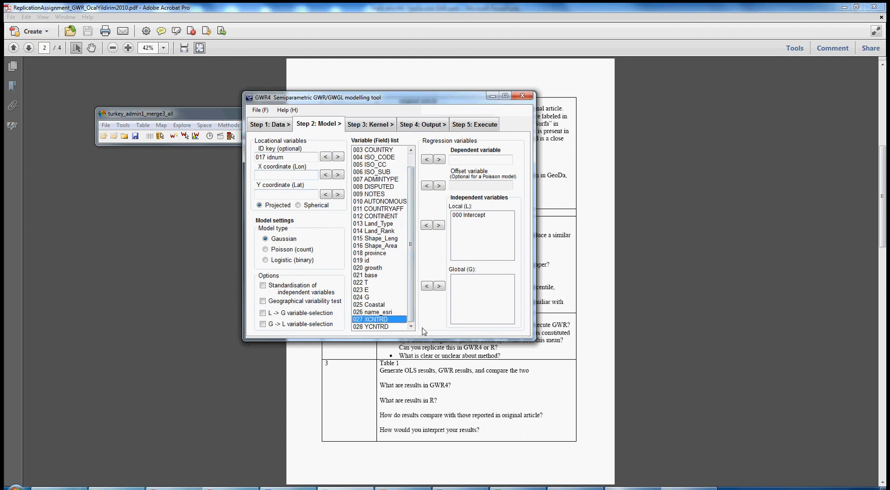
{"action": "left_click", "coordinate": [325, 177]}
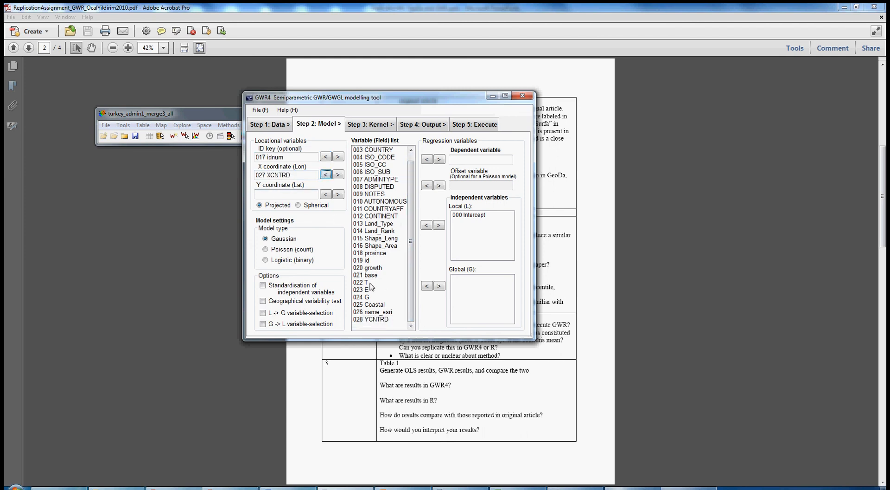
{"action": "left_click", "coordinate": [366, 319]}
{"action": "left_click", "coordinate": [326, 194]}
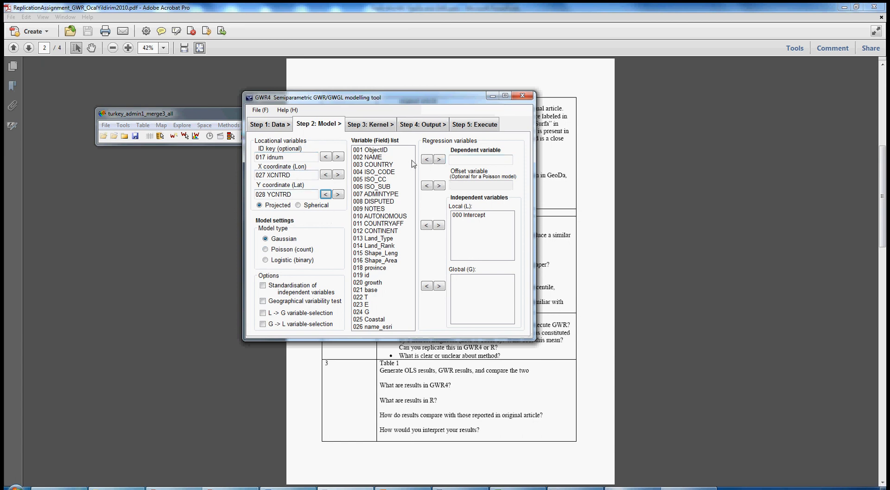
Step: Set growth as the dependent variable and add base, T, E, G and Coastal as local independent variables
{"action": "left_click", "coordinate": [377, 283]}
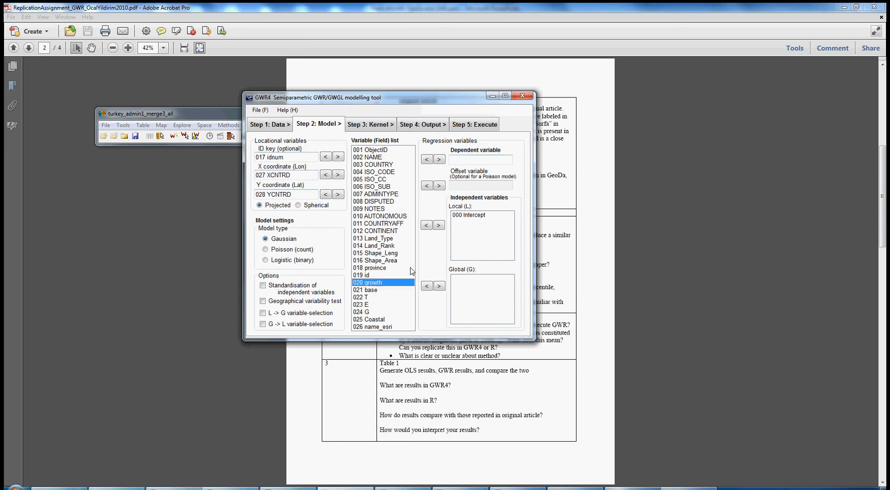
{"action": "left_click", "coordinate": [439, 159]}
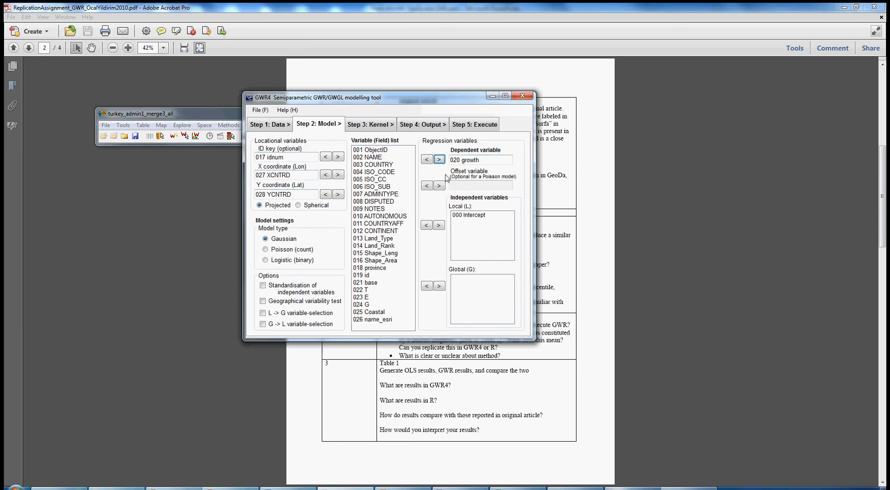
{"action": "left_click", "coordinate": [371, 283]}
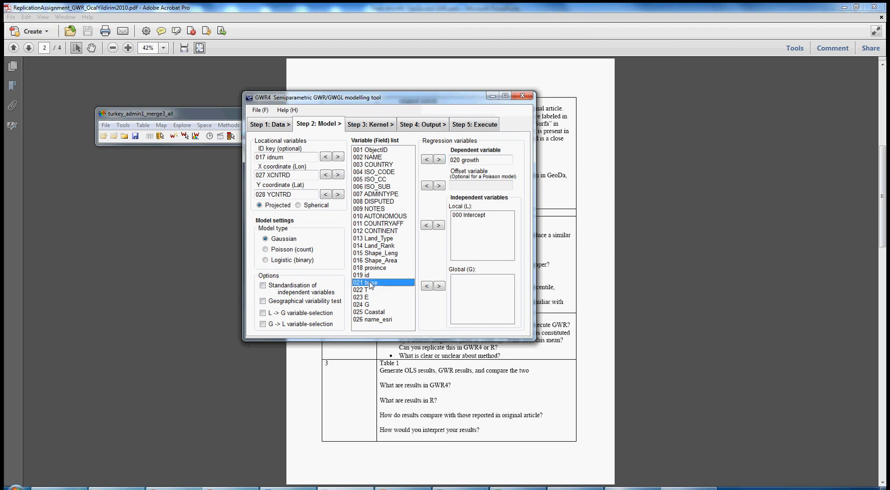
{"action": "left_click", "coordinate": [369, 312], "text": "shift"}
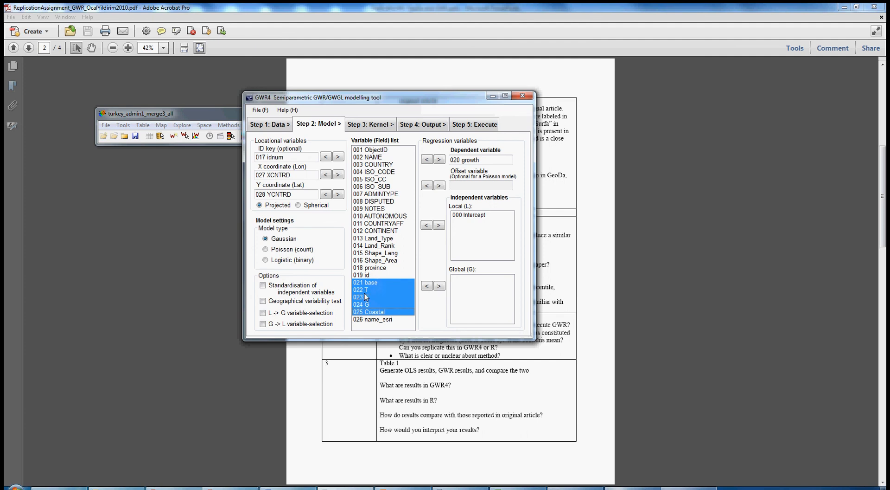
{"action": "left_click", "coordinate": [368, 306]}
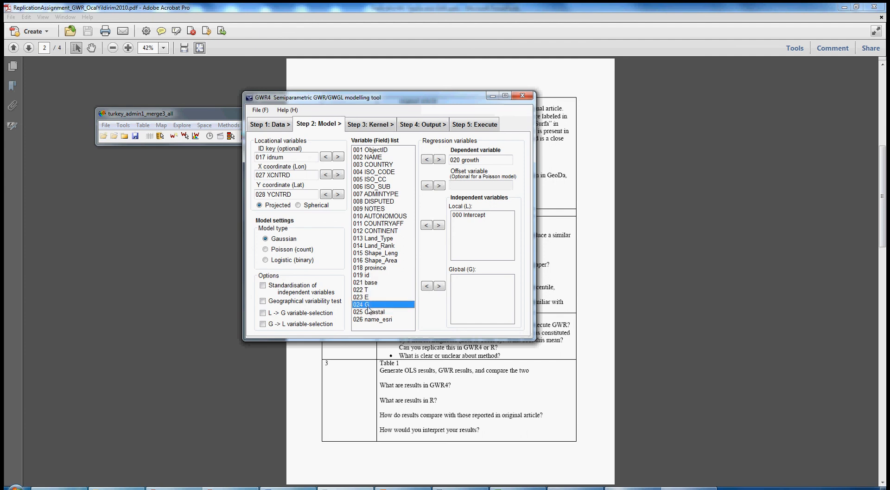
{"action": "left_click", "coordinate": [367, 283]}
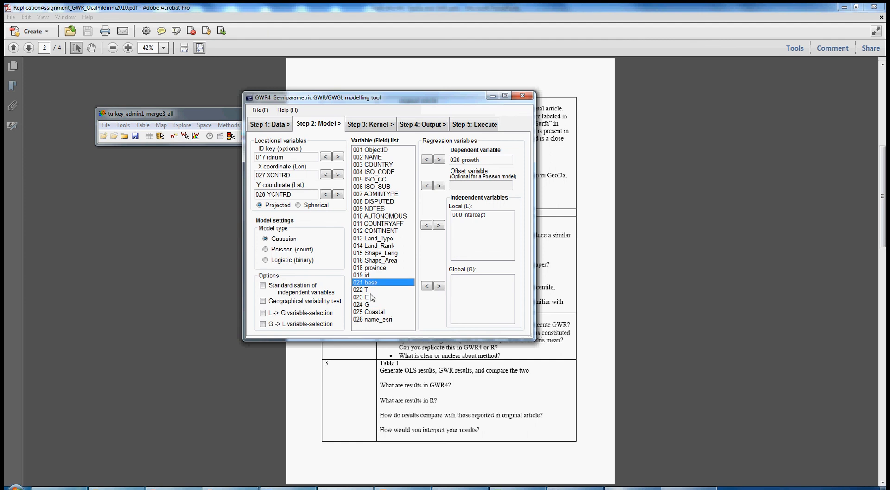
{"action": "left_click", "coordinate": [373, 312], "text": "ctrl"}
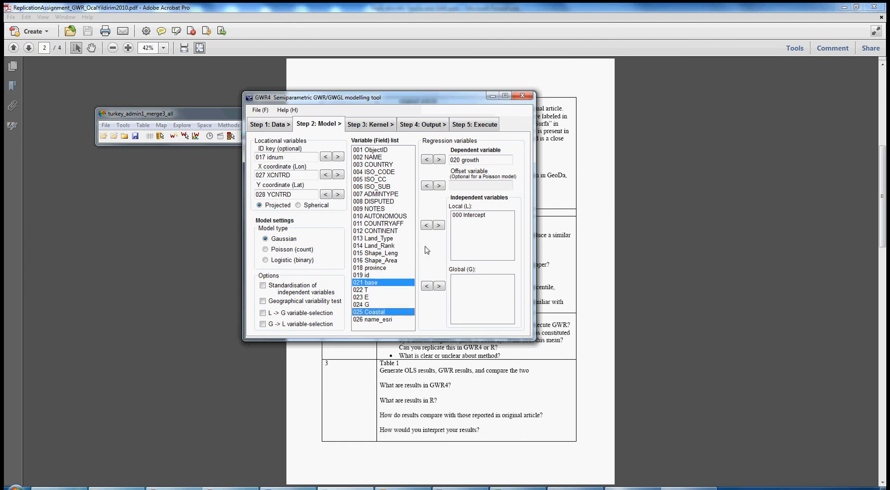
{"action": "left_click", "coordinate": [379, 290], "text": "ctrl"}
{"action": "left_click", "coordinate": [377, 298], "text": "ctrl"}
{"action": "left_click", "coordinate": [378, 305], "text": "ctrl"}
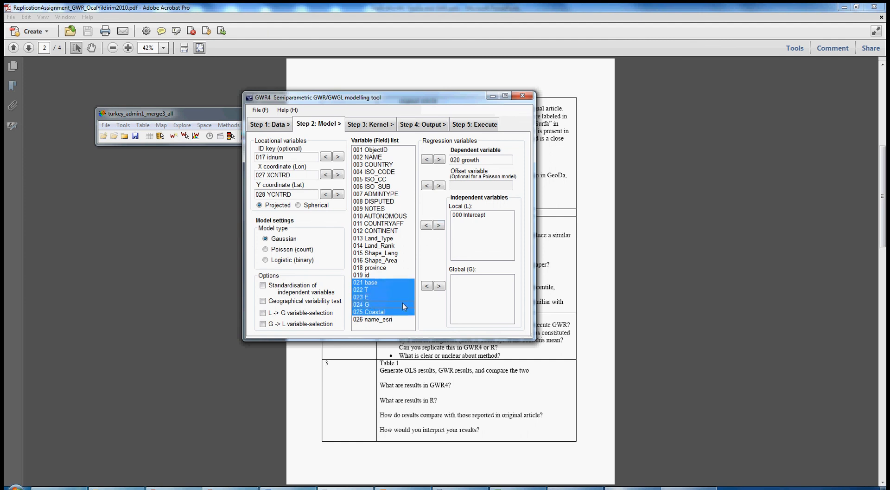
{"action": "left_click", "coordinate": [378, 284]}
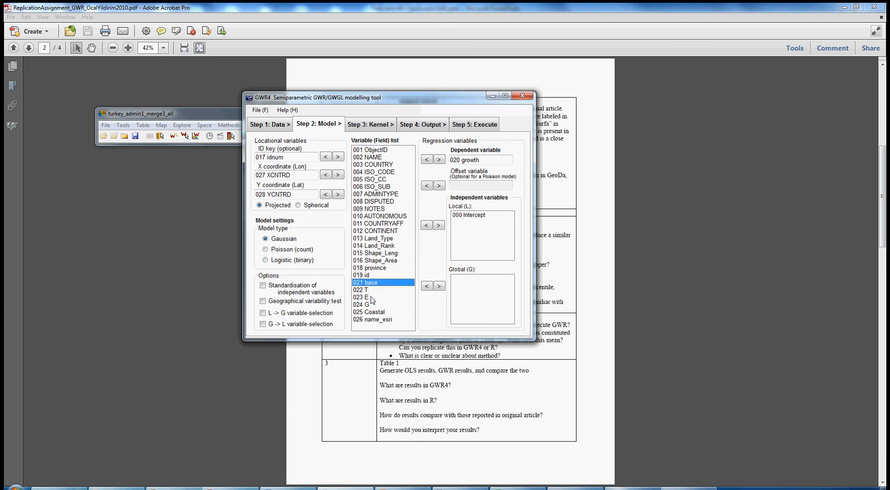
{"action": "left_click", "coordinate": [369, 291], "text": "ctrl"}
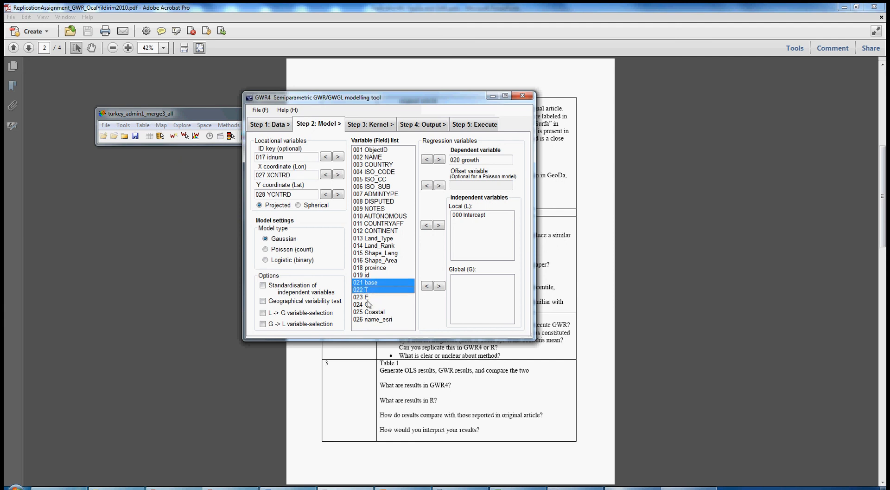
{"action": "left_click", "coordinate": [368, 298], "text": "ctrl"}
{"action": "left_click", "coordinate": [369, 305], "text": "ctrl"}
{"action": "left_click", "coordinate": [368, 312], "text": "ctrl"}
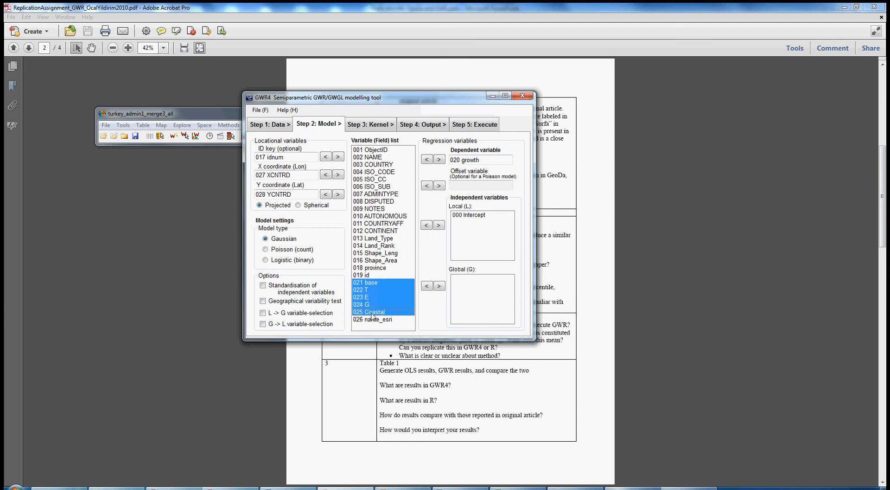
{"action": "left_click", "coordinate": [381, 284]}
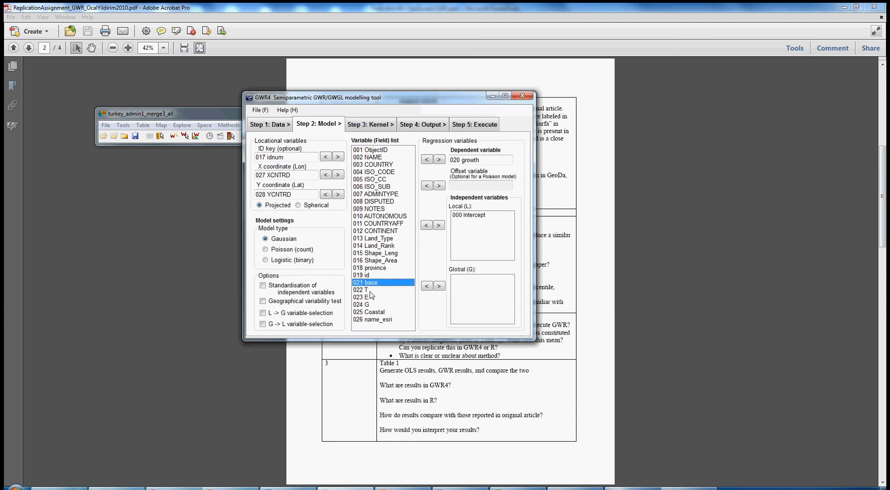
{"action": "left_click", "coordinate": [373, 313], "text": "shift"}
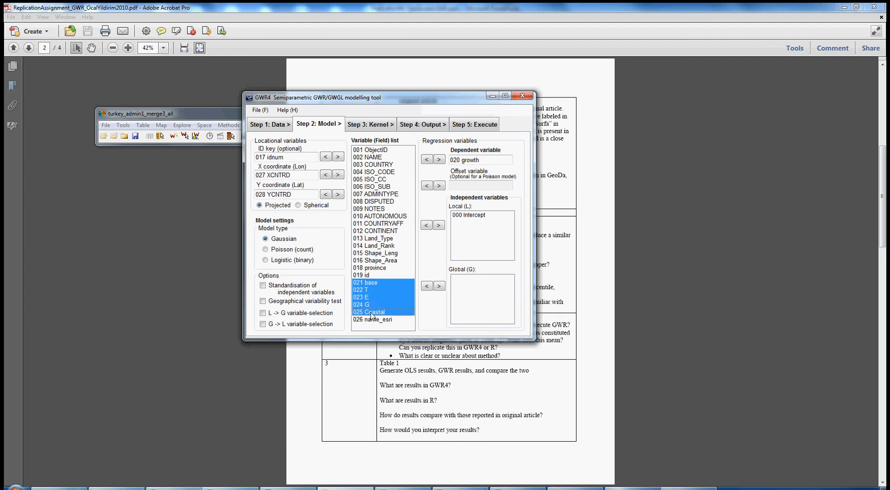
{"action": "left_click", "coordinate": [439, 224]}
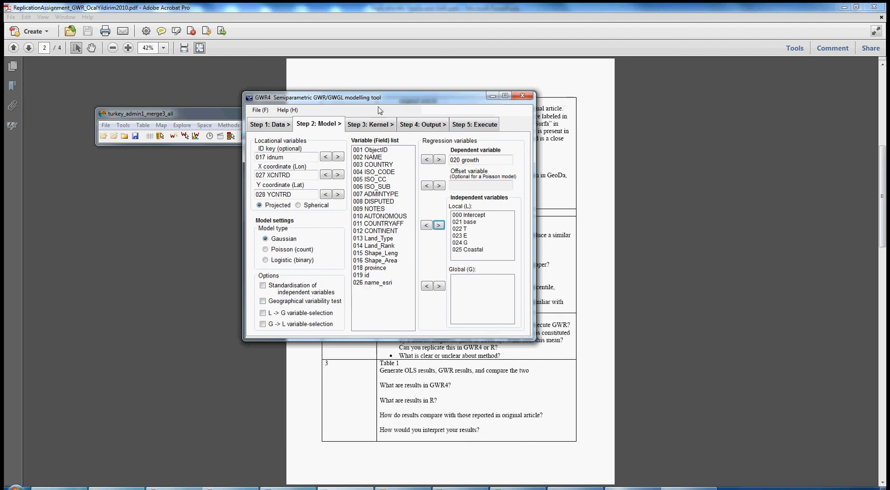
Step: Choose the Adaptive bi-square (NN) kernel type and open the output settings
{"action": "left_click", "coordinate": [377, 127]}
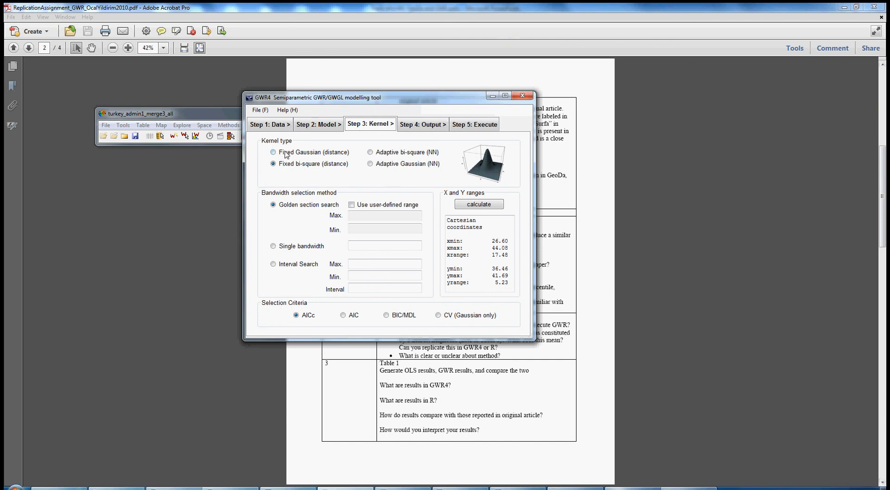
{"action": "left_click", "coordinate": [371, 153]}
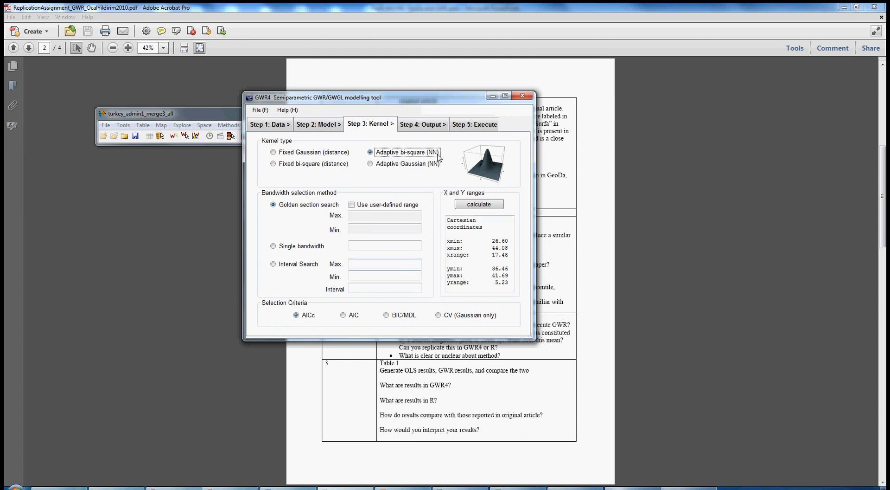
{"action": "left_click", "coordinate": [425, 124]}
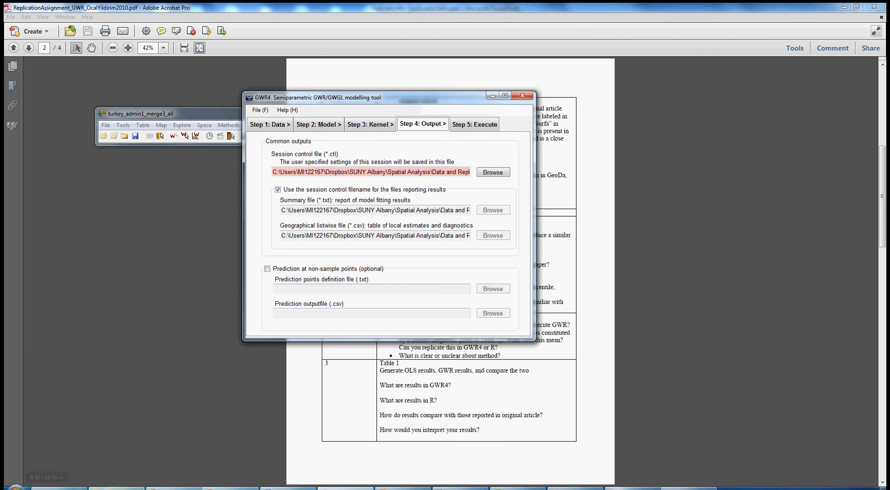
Step: Open the GWR-Output folder in the file browser and inspect the files inside the adaptivebisquare subfolder
{"action": "left_click", "coordinate": [121, 487]}
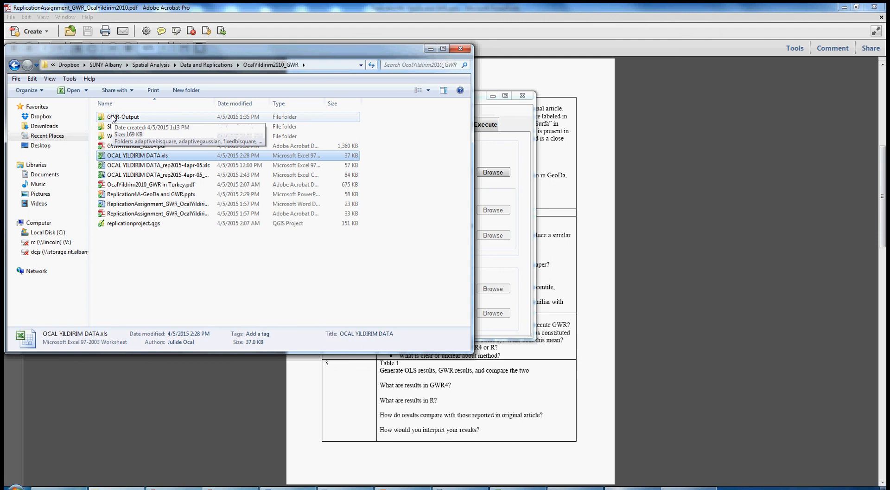
{"action": "left_click", "coordinate": [113, 118]}
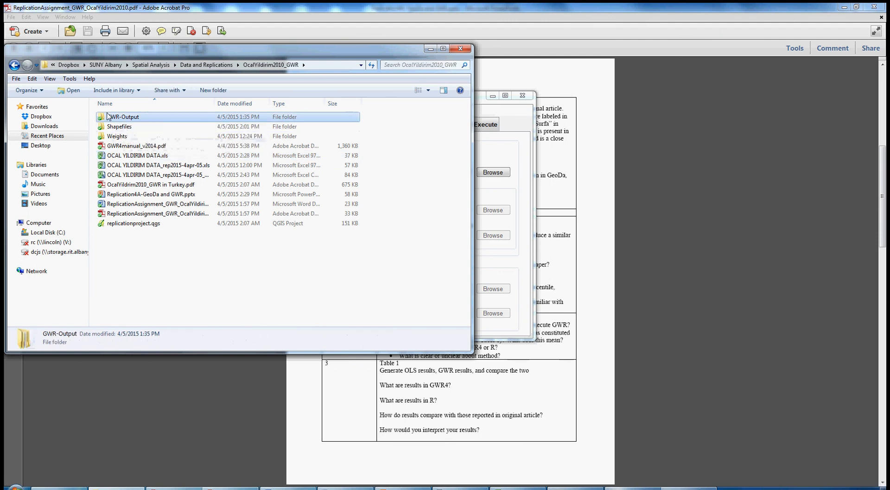
{"action": "double_click", "coordinate": [105, 119]}
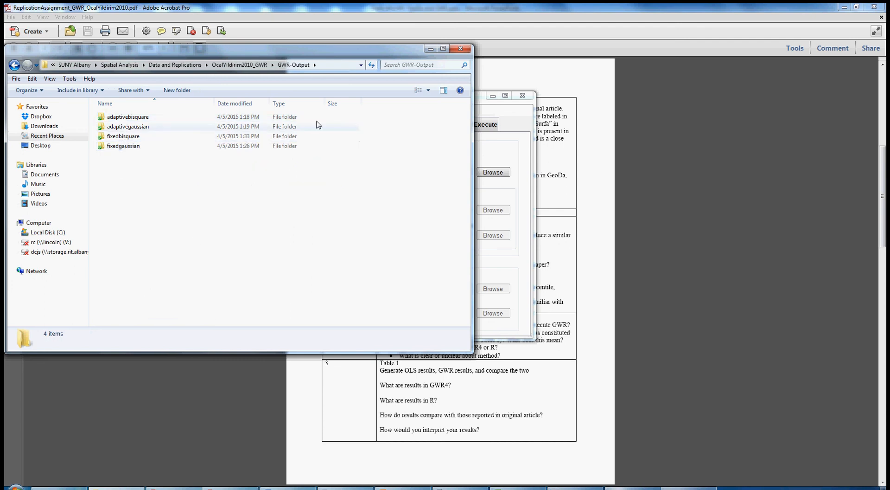
{"action": "mouse_move", "coordinate": [135, 120]}
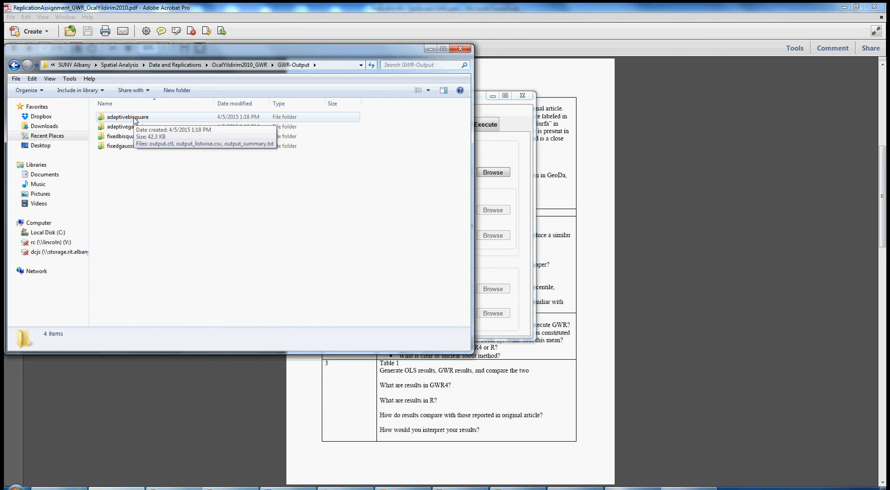
{"action": "double_click", "coordinate": [136, 119]}
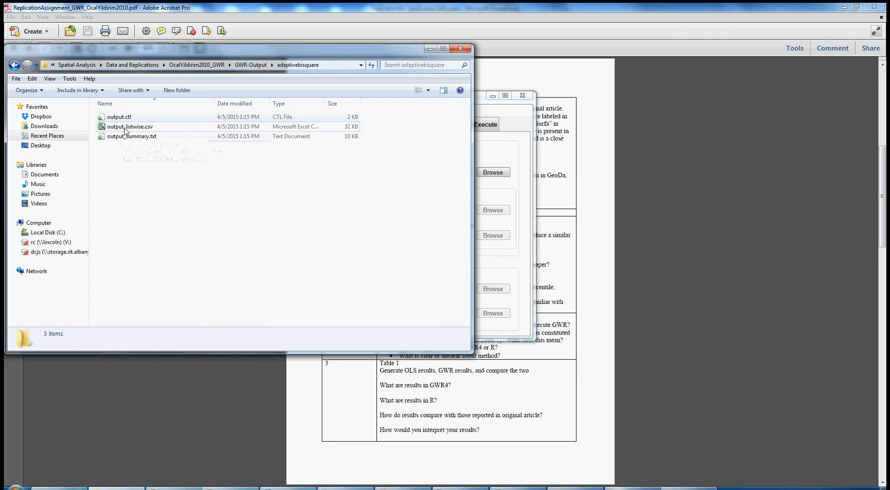
{"action": "left_click", "coordinate": [155, 128]}
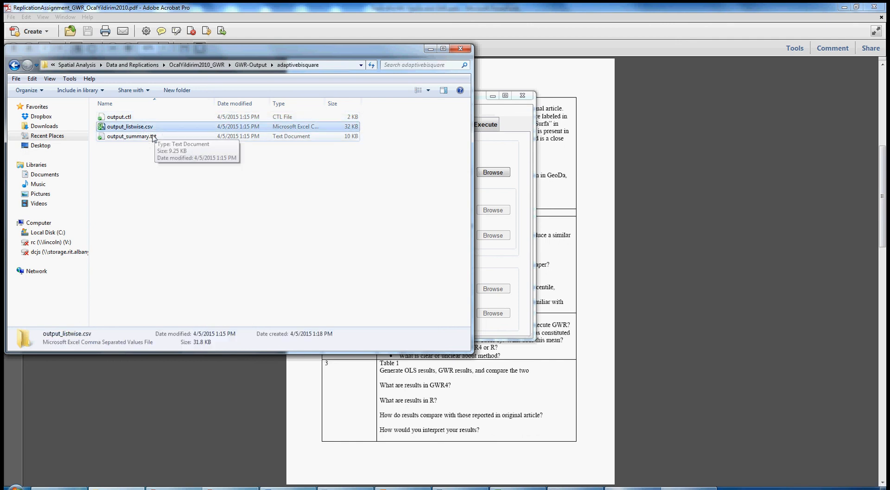
{"action": "left_click", "coordinate": [114, 137]}
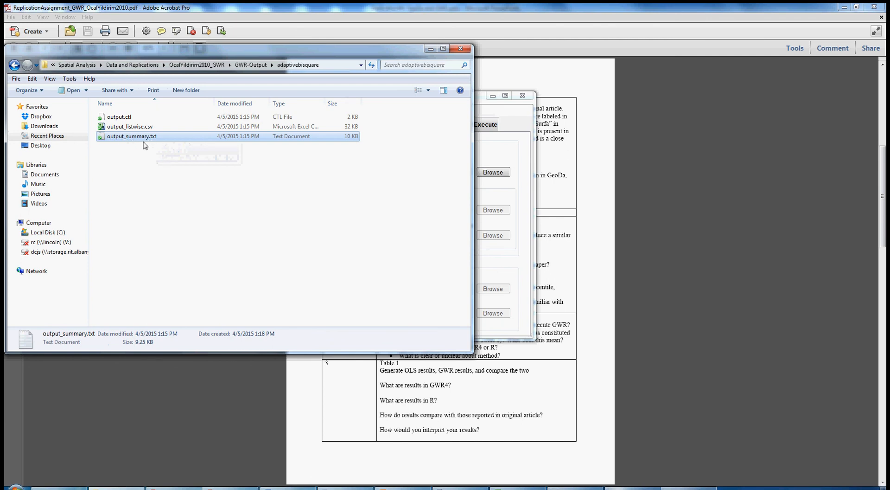
{"action": "left_click", "coordinate": [123, 185]}
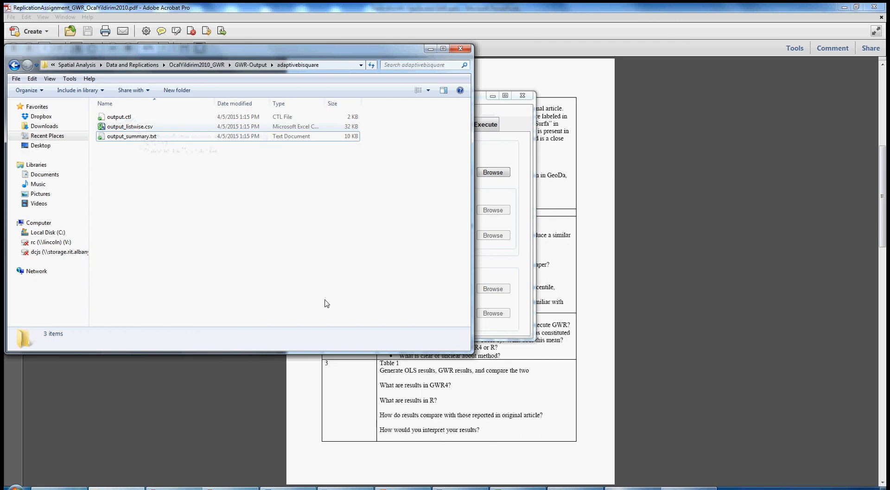
Step: Save the session control file as output.ctl in GWR-Output\adaptivebisquare, replacing the existing file
{"action": "left_click", "coordinate": [514, 126]}
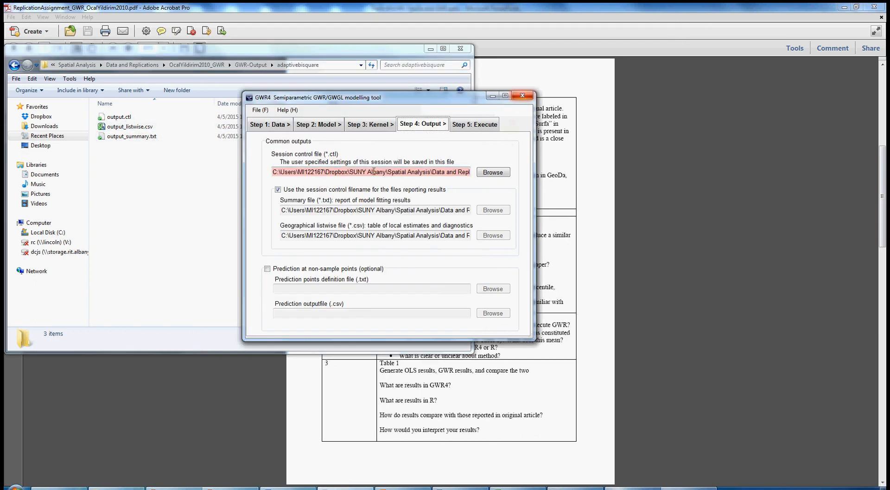
{"action": "left_click", "coordinate": [494, 172]}
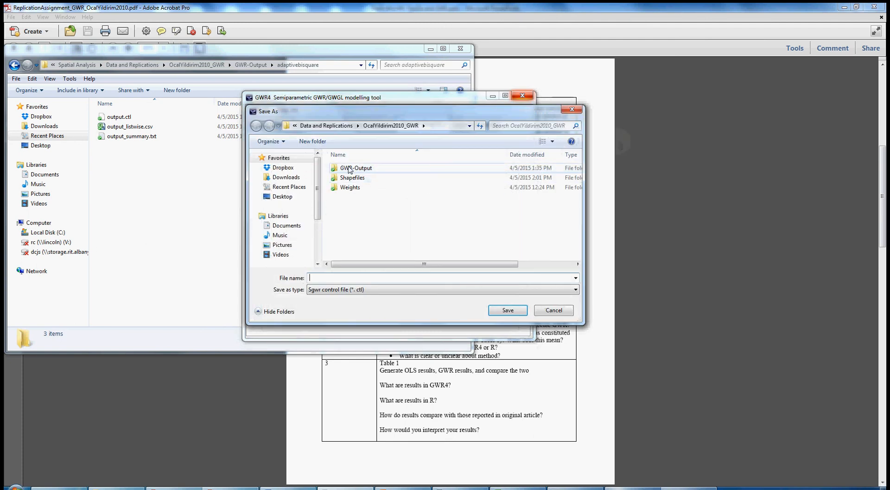
{"action": "double_click", "coordinate": [349, 168]}
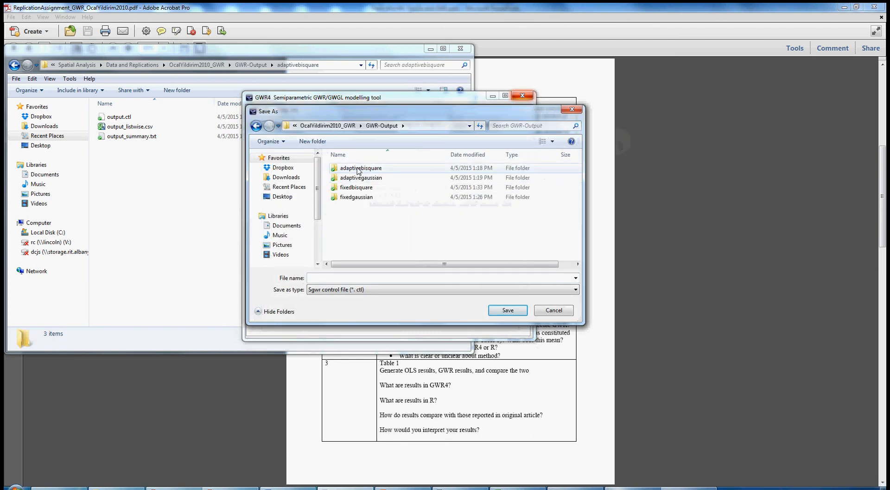
{"action": "double_click", "coordinate": [359, 169]}
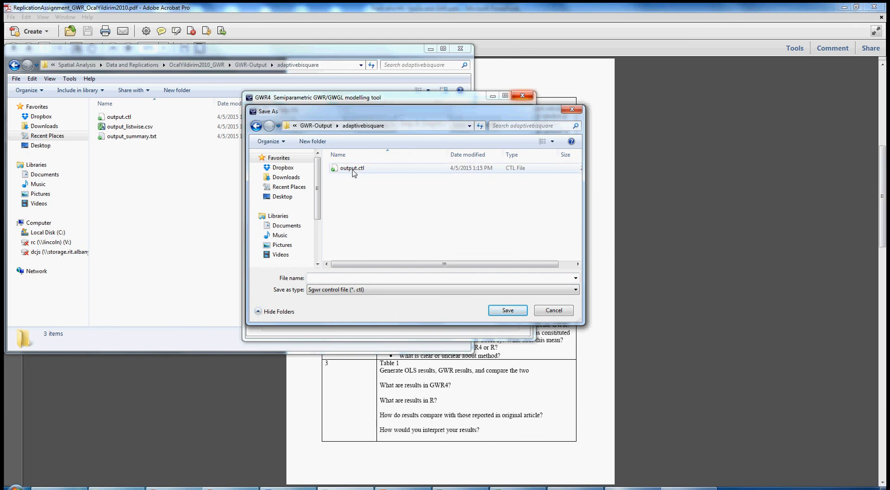
{"action": "double_click", "coordinate": [346, 169]}
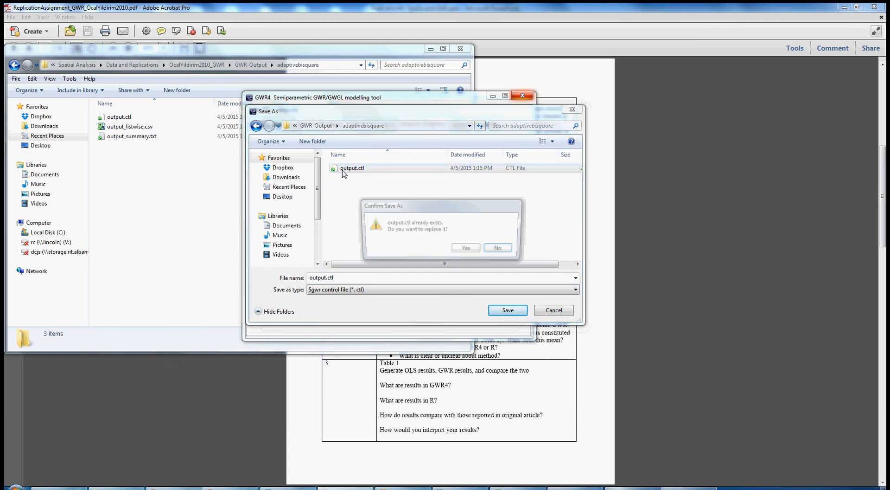
{"action": "left_click", "coordinate": [466, 250]}
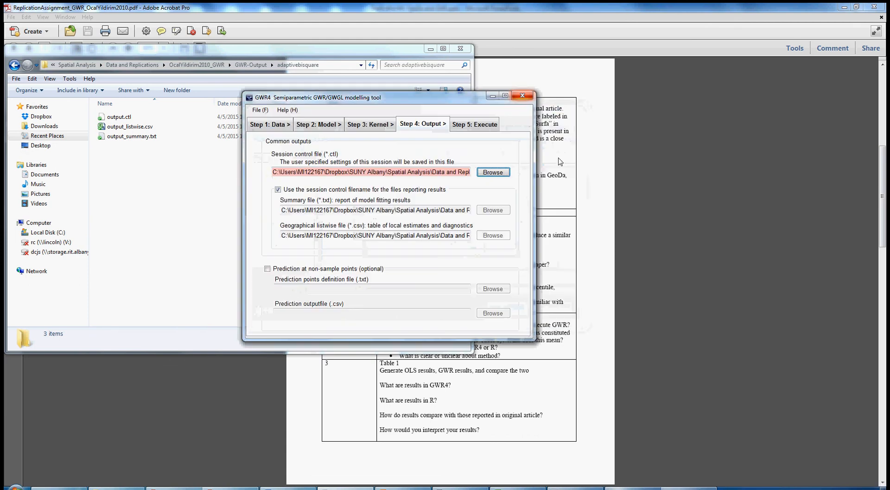
Step: Check the ends of the summary and listwise output file paths
{"action": "left_click", "coordinate": [467, 211]}
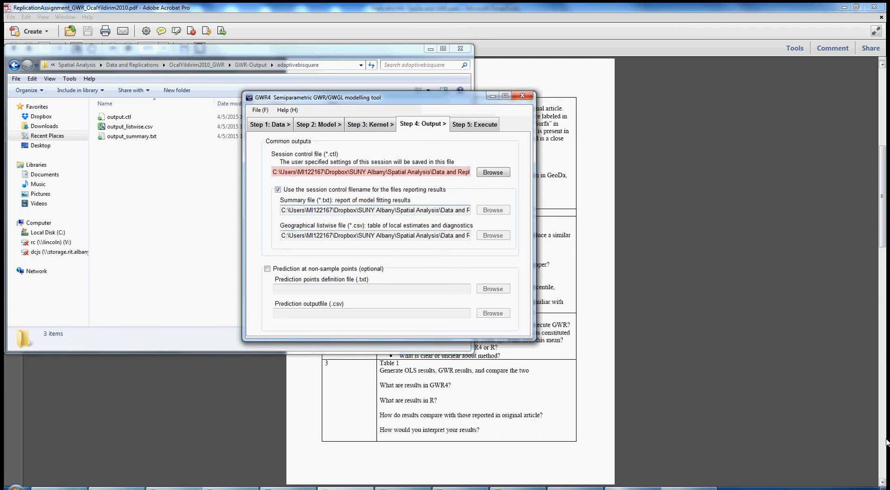
{"action": "key", "text": "End"}
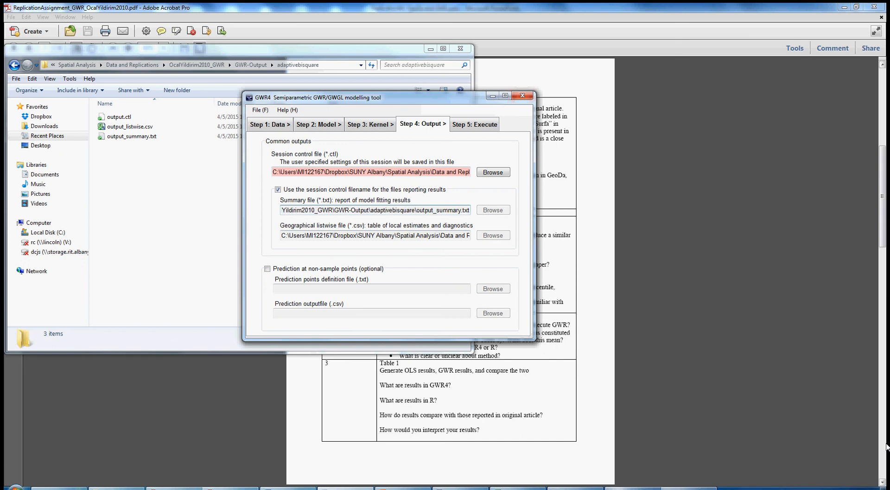
{"action": "left_click", "coordinate": [456, 235]}
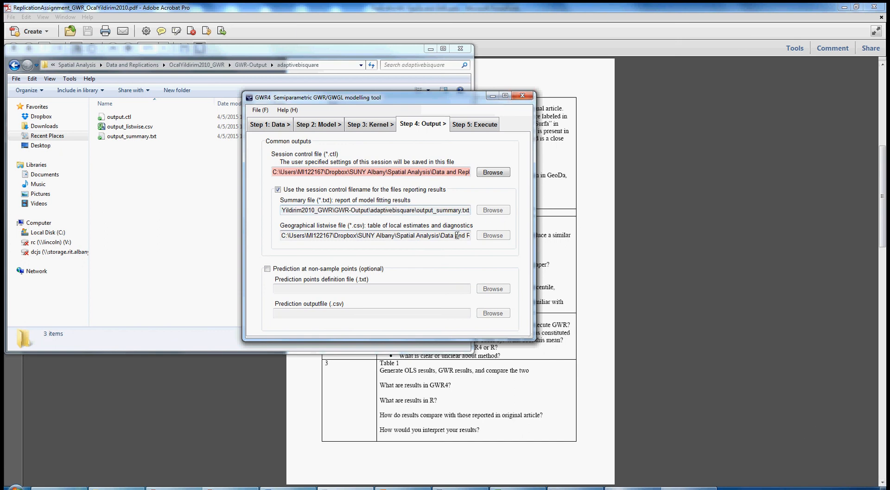
{"action": "key", "text": "End"}
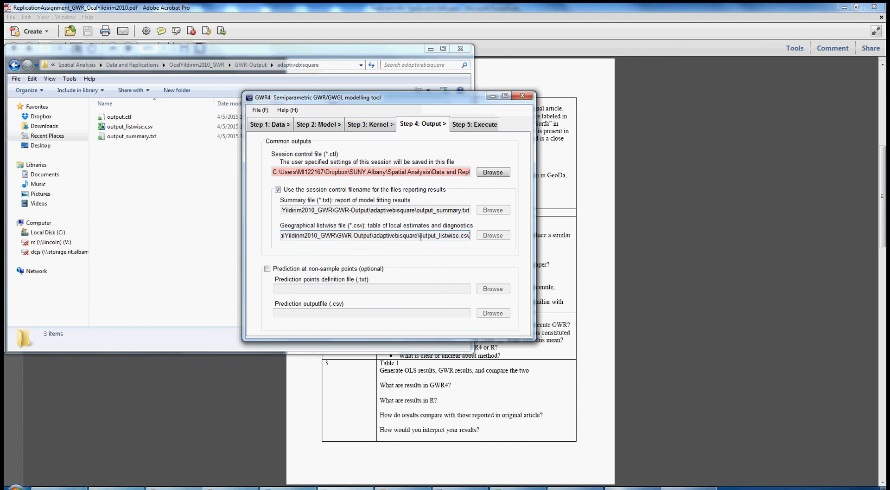
{"action": "left_click_drag", "start_coordinate": [420, 237], "coordinate": [467, 238]}
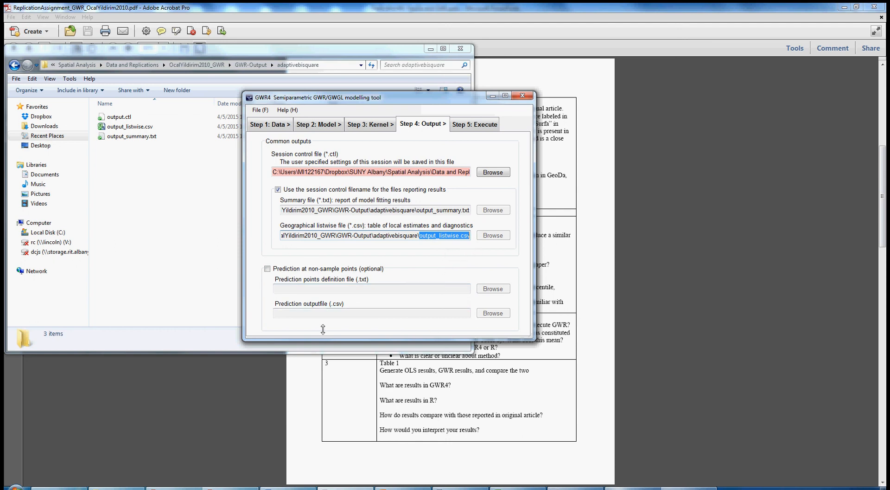
Step: Go to the execution step and run the GWR session
{"action": "left_click", "coordinate": [481, 122]}
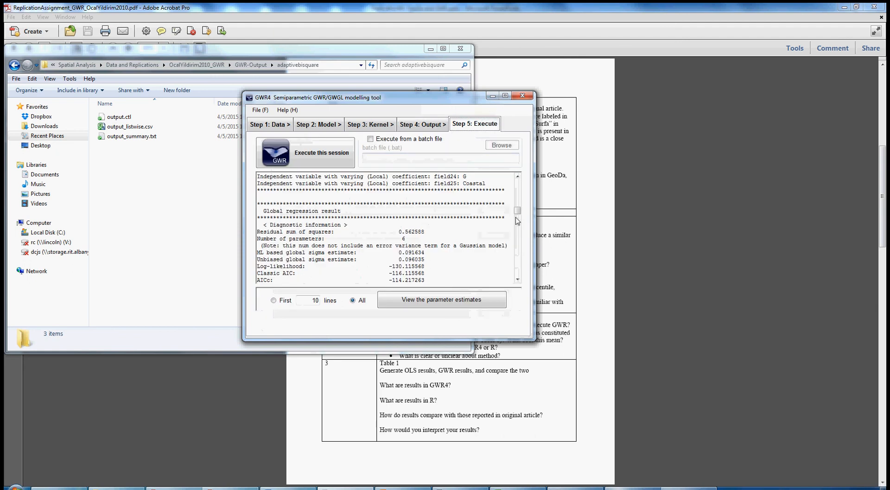
{"action": "left_click_drag", "start_coordinate": [518, 211], "coordinate": [518, 299]}
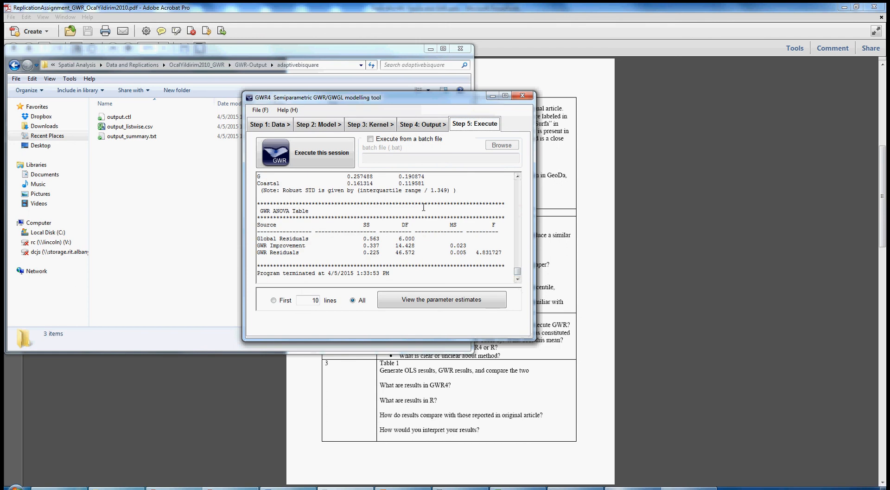
{"action": "left_click", "coordinate": [326, 152]}
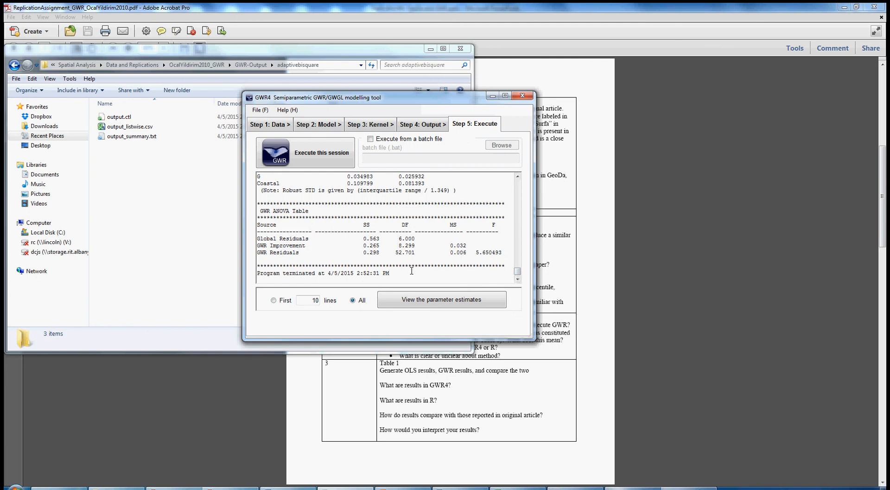
Step: Scroll through the session output to examine the model settings and global regression diagnostics and estimates
{"action": "scroll", "coordinate": [411, 271], "scroll_direction": "up", "scroll_amount": 6}
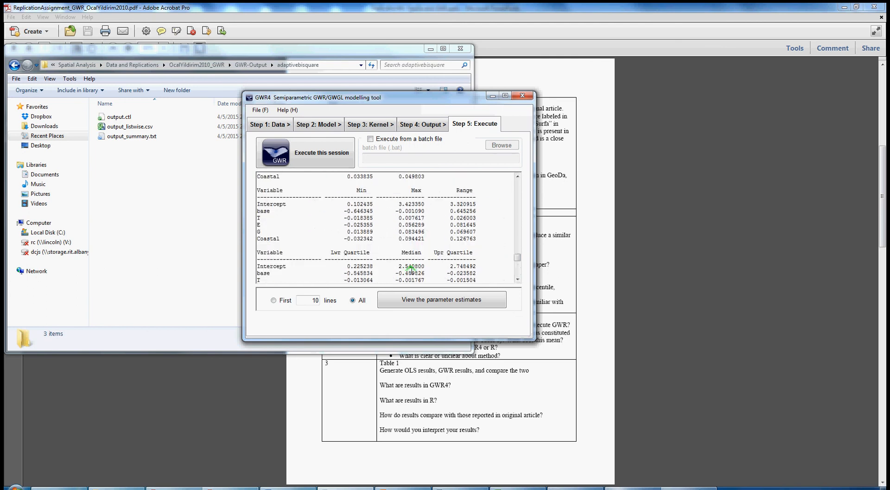
{"action": "scroll", "coordinate": [411, 269], "scroll_direction": "up", "scroll_amount": 8}
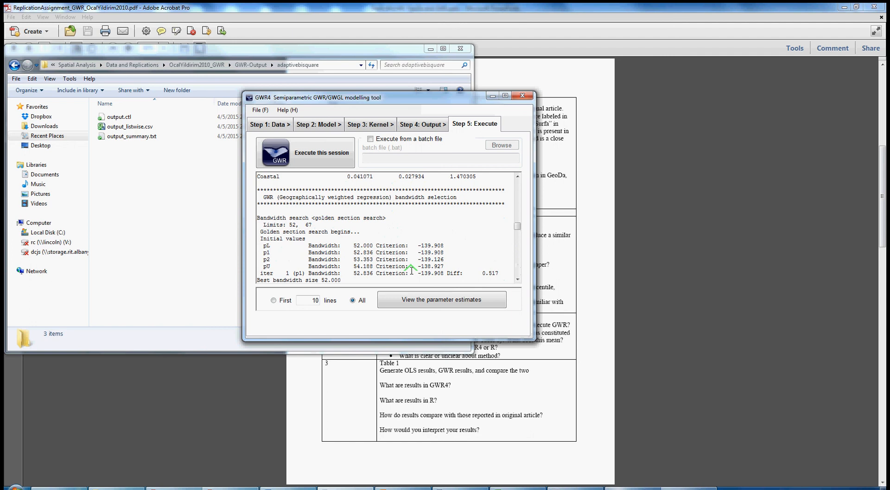
{"action": "scroll", "coordinate": [411, 270], "scroll_direction": "up", "scroll_amount": 8}
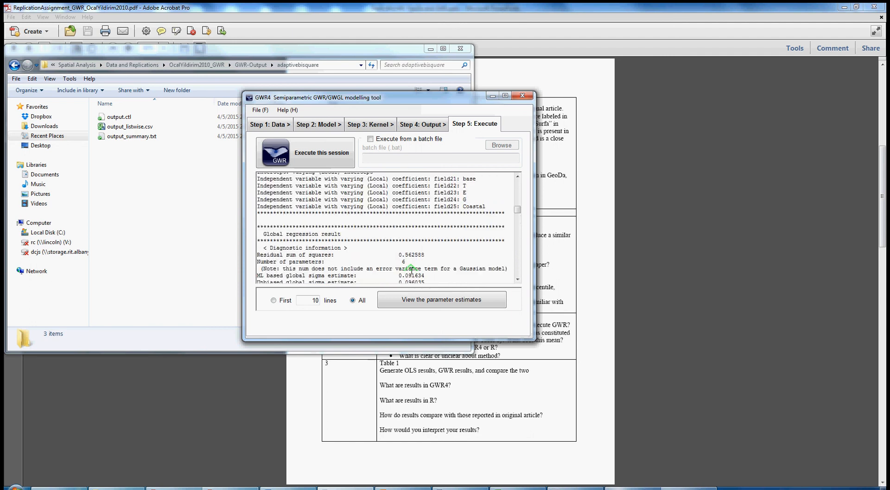
{"action": "scroll", "coordinate": [411, 270], "scroll_direction": "up", "scroll_amount": 10}
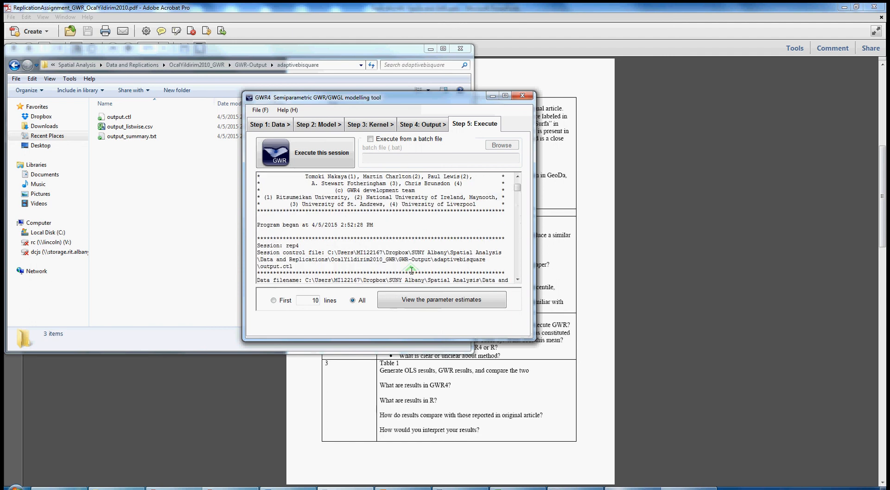
{"action": "scroll", "coordinate": [412, 270], "scroll_direction": "up", "scroll_amount": 2}
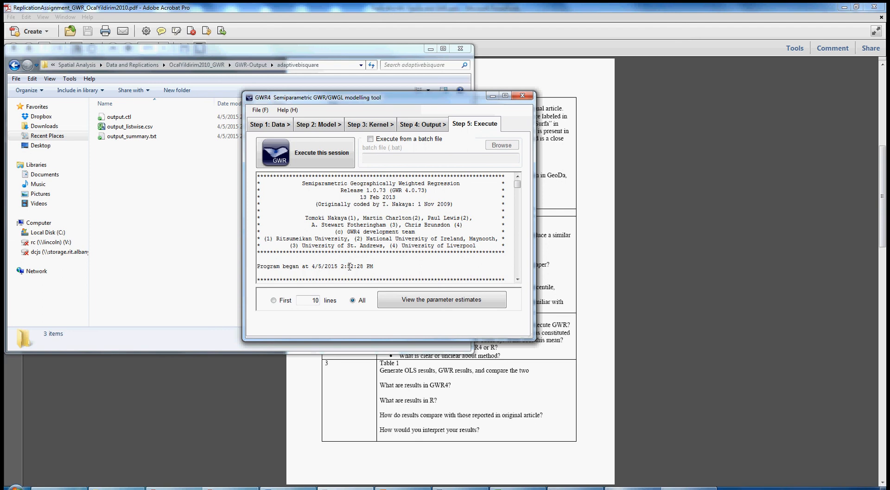
{"action": "scroll", "coordinate": [350, 266], "scroll_direction": "down", "scroll_amount": 3}
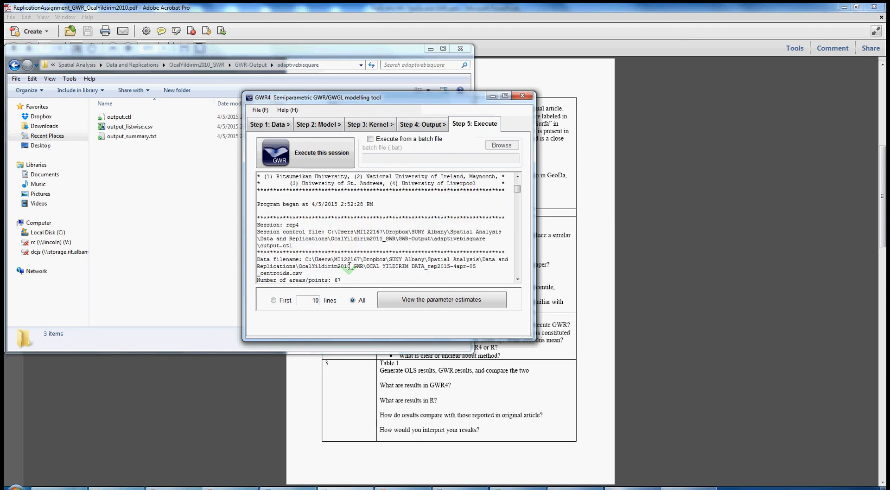
{"action": "scroll", "coordinate": [321, 233], "scroll_direction": "down", "scroll_amount": 5}
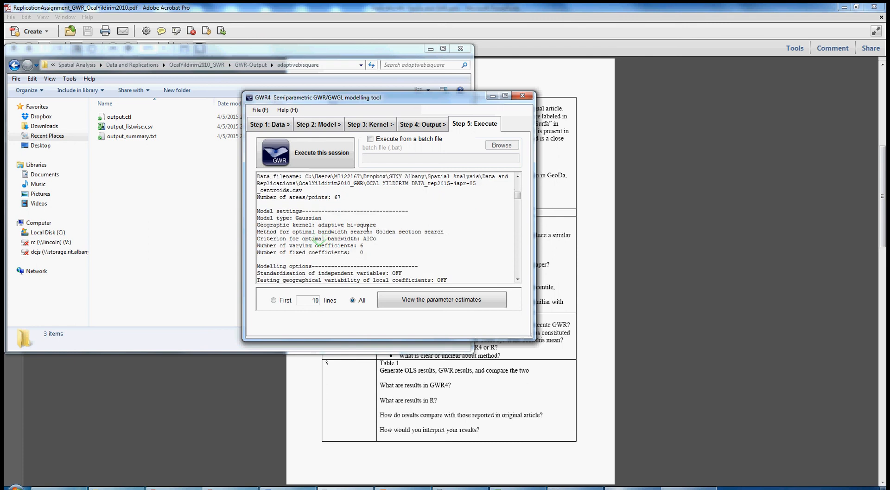
{"action": "scroll", "coordinate": [371, 233], "scroll_direction": "down", "scroll_amount": 4}
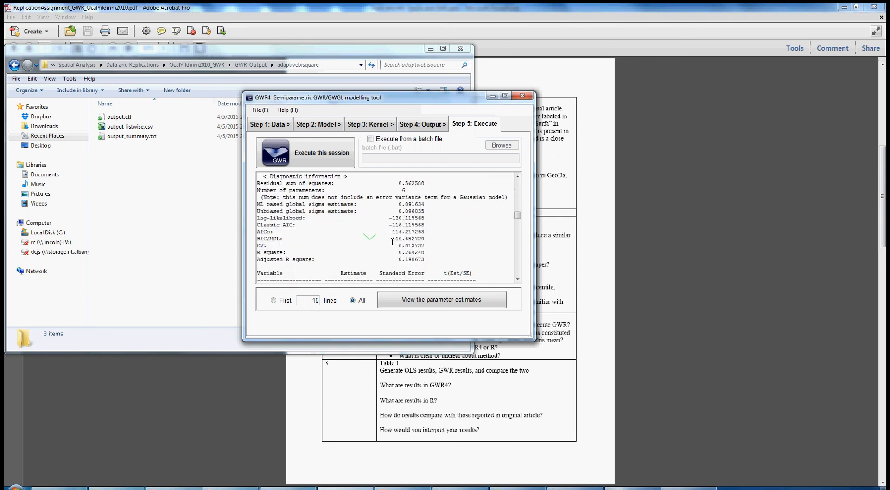
{"action": "scroll", "coordinate": [363, 238], "scroll_direction": "down", "scroll_amount": 3}
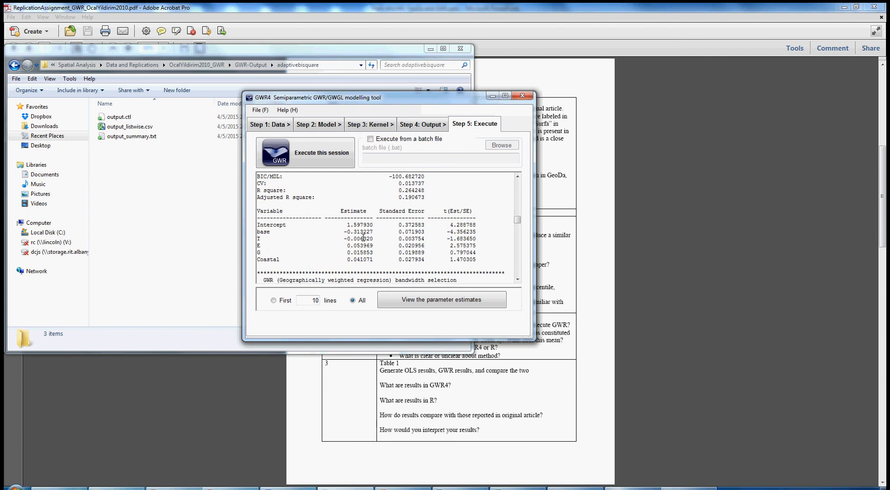
{"action": "scroll", "coordinate": [364, 237], "scroll_direction": "up", "scroll_amount": 8}
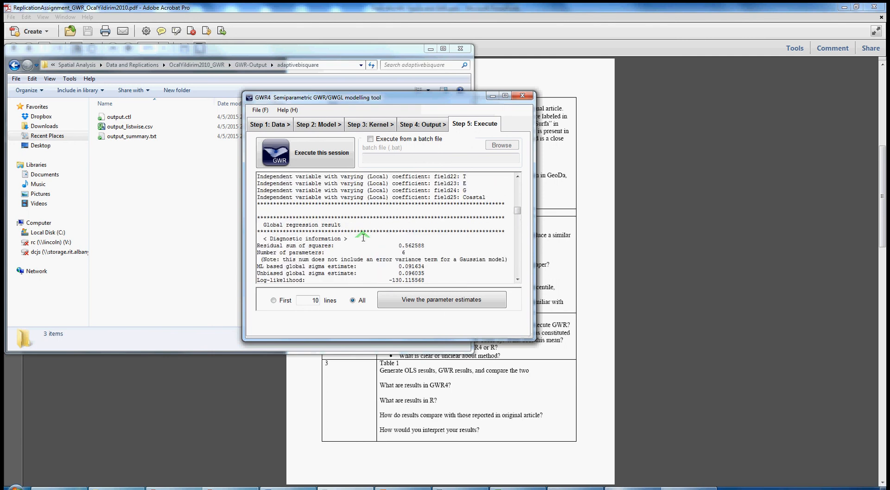
{"action": "scroll", "coordinate": [363, 238], "scroll_direction": "up", "scroll_amount": 3}
{"action": "scroll", "coordinate": [364, 238], "scroll_direction": "down", "scroll_amount": 7}
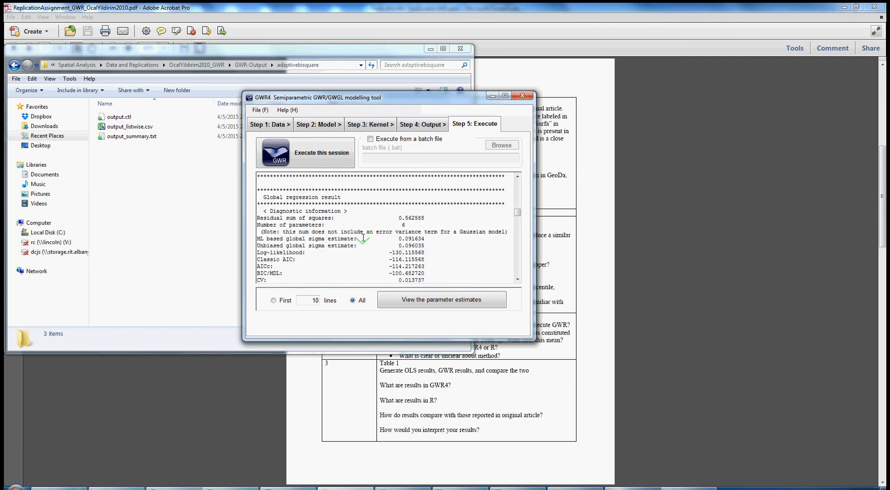
{"action": "scroll", "coordinate": [363, 237], "scroll_direction": "down", "scroll_amount": 1}
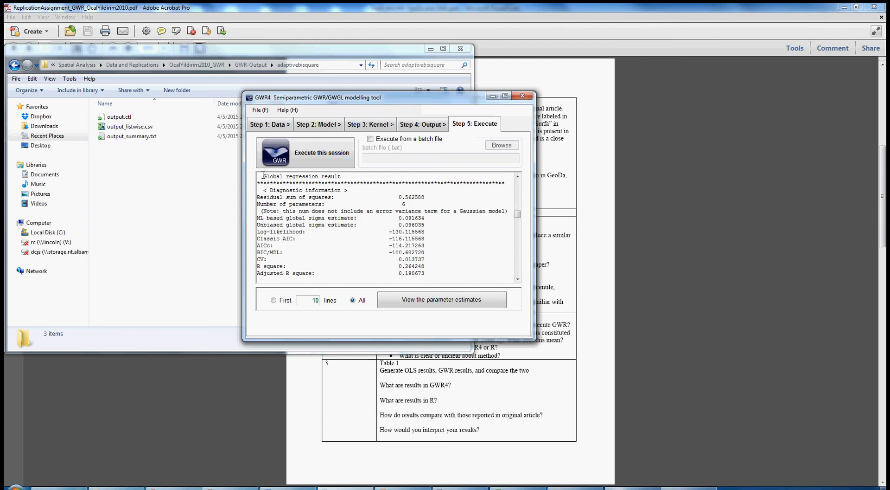
{"action": "left_click_drag", "start_coordinate": [263, 176], "coordinate": [341, 220]}
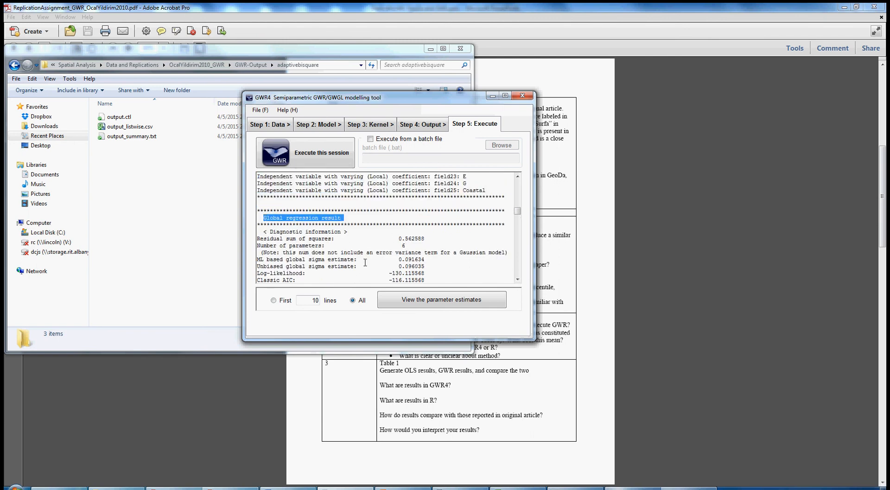
Step: Scroll to the global coefficient estimates and open the original article to Table 1 of global and local parameter estimates
{"action": "scroll", "coordinate": [355, 262], "scroll_direction": "down", "scroll_amount": 4}
{"action": "scroll", "coordinate": [355, 262], "scroll_direction": "down", "scroll_amount": 2}
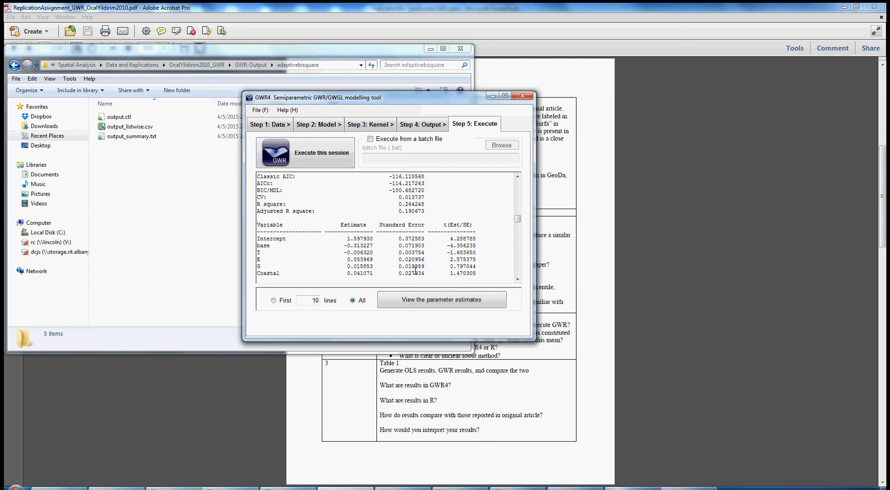
{"action": "left_click", "coordinate": [346, 487]}
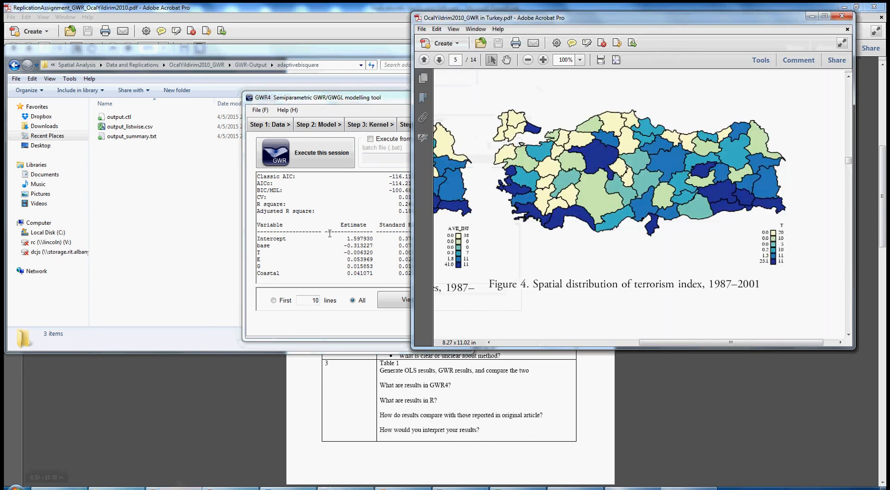
{"action": "left_click", "coordinate": [528, 61]}
{"action": "left_click", "coordinate": [528, 61]}
{"action": "left_click", "coordinate": [528, 61]}
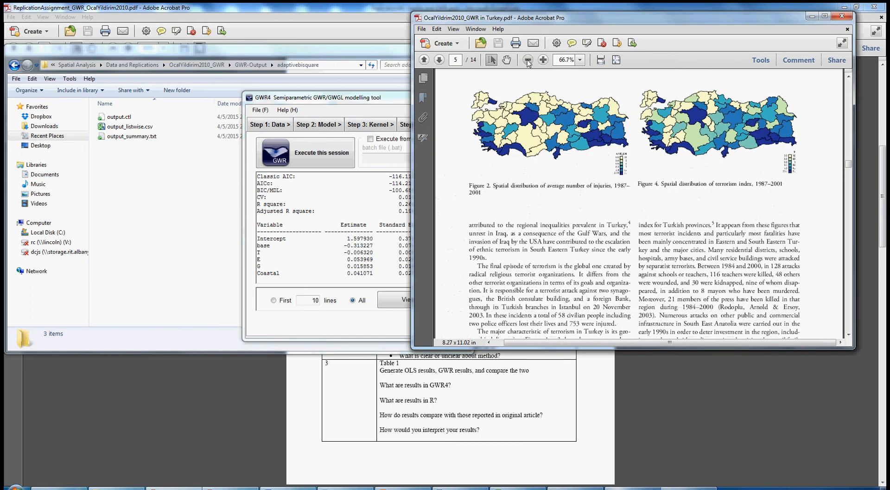
{"action": "scroll", "coordinate": [764, 200], "scroll_direction": "down", "scroll_amount": 10}
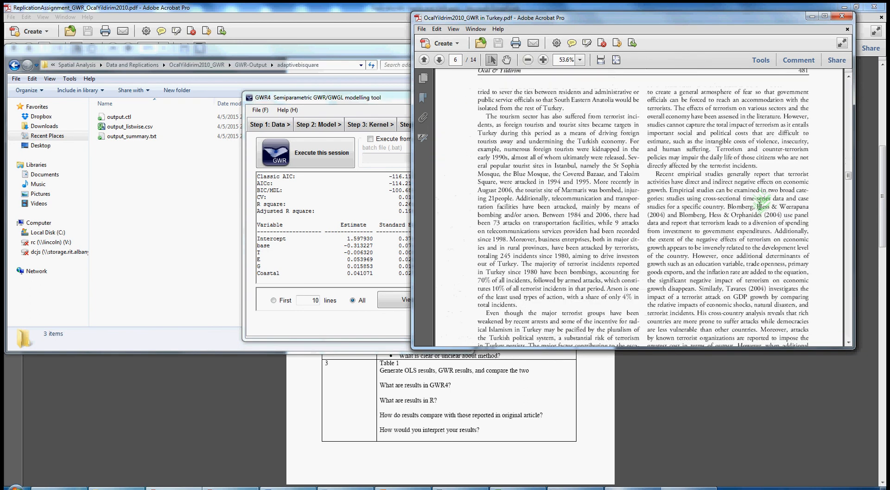
{"action": "scroll", "coordinate": [846, 249], "scroll_direction": "down", "scroll_amount": 20}
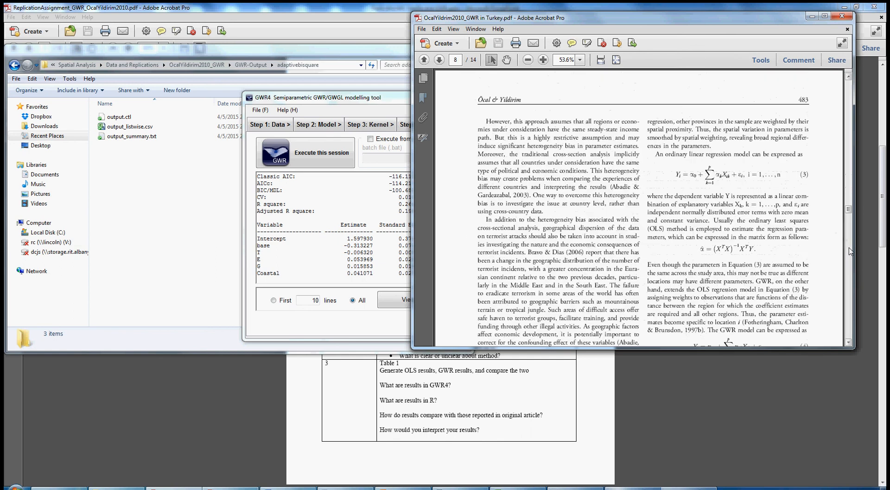
{"action": "scroll", "coordinate": [850, 250], "scroll_direction": "down", "scroll_amount": 10}
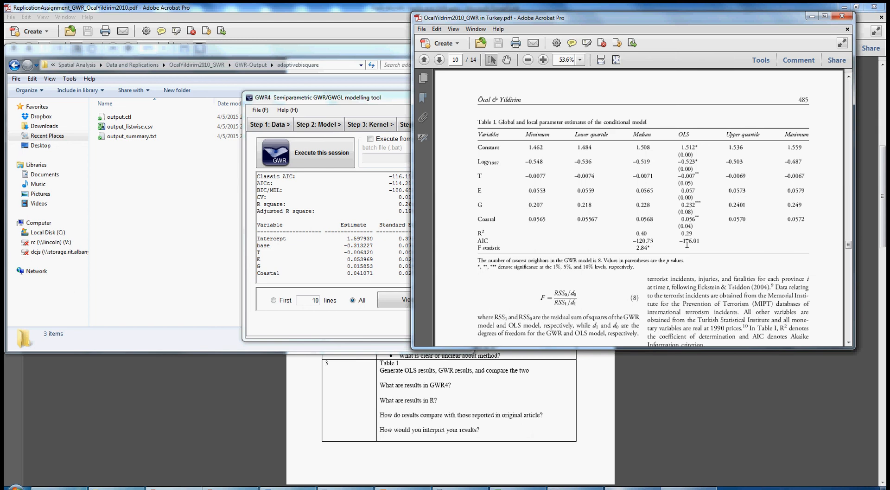
Step: Compare the GWR best bandwidth size with the number of nearest neighbours stated under the article's Table 1
{"action": "left_click", "coordinate": [326, 249]}
{"action": "scroll", "coordinate": [313, 241], "scroll_direction": "down", "scroll_amount": 4}
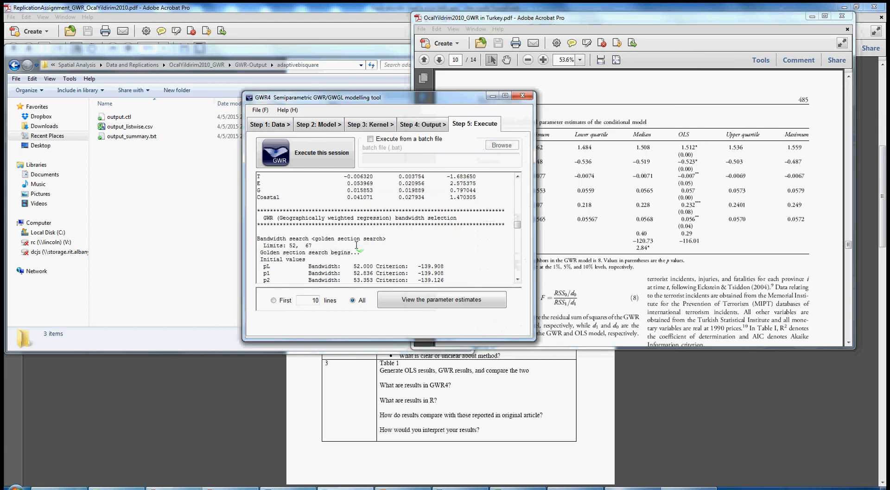
{"action": "scroll", "coordinate": [311, 239], "scroll_direction": "down", "scroll_amount": 2}
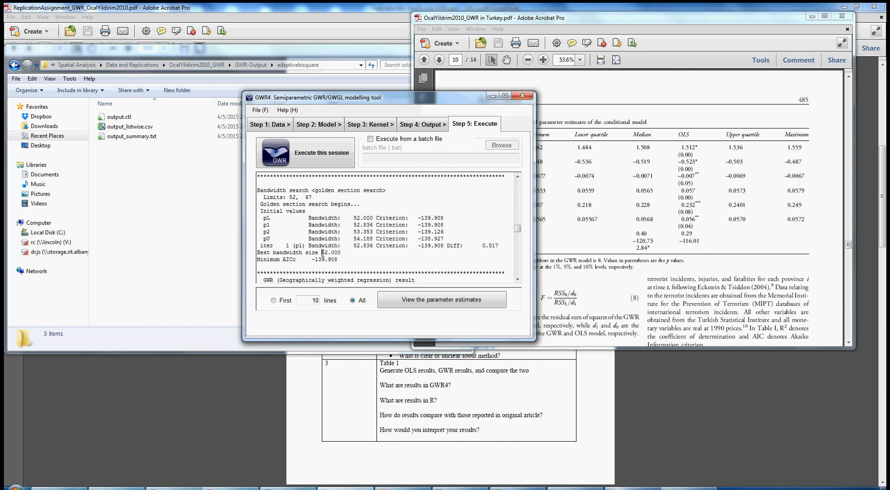
{"action": "left_click_drag", "start_coordinate": [322, 252], "coordinate": [332, 254]}
{"action": "left_click", "coordinate": [570, 268]}
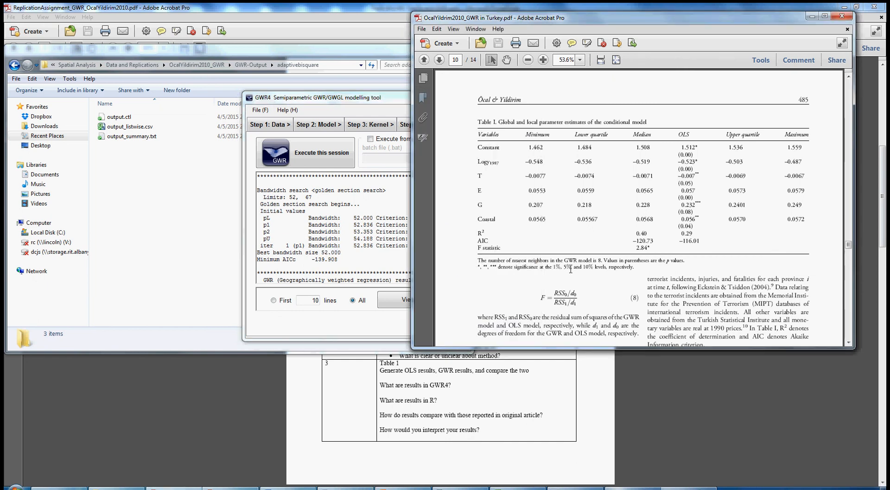
{"action": "left_click_drag", "start_coordinate": [478, 258], "coordinate": [602, 260]}
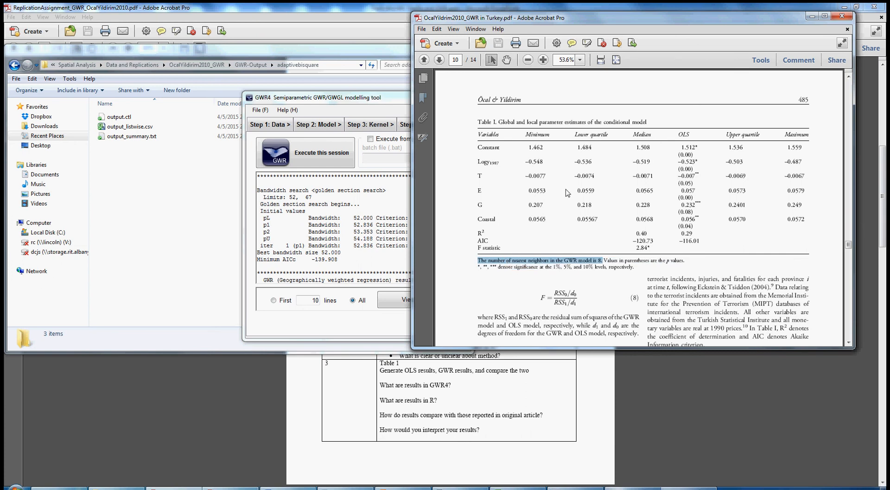
{"action": "double_click", "coordinate": [326, 253]}
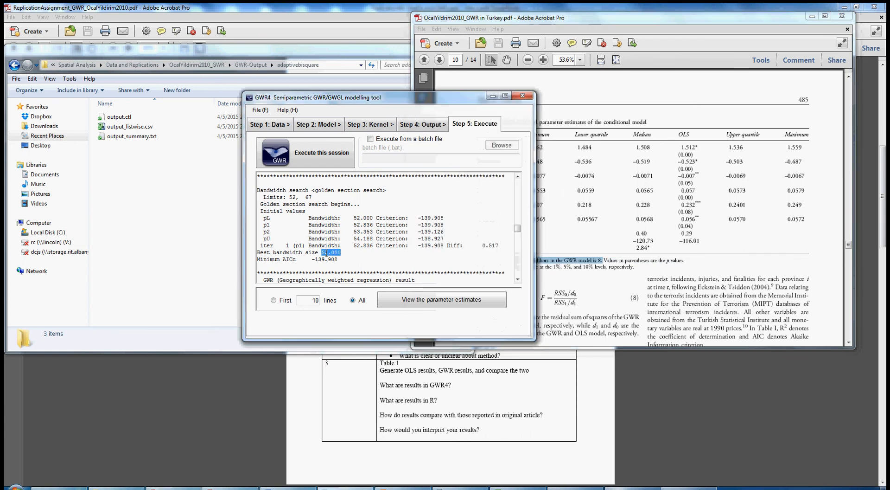
Step: Scroll through the GWR diagnostic information and local coefficient summaries down to the ANOVA table
{"action": "scroll", "coordinate": [347, 252], "scroll_direction": "down", "scroll_amount": 4}
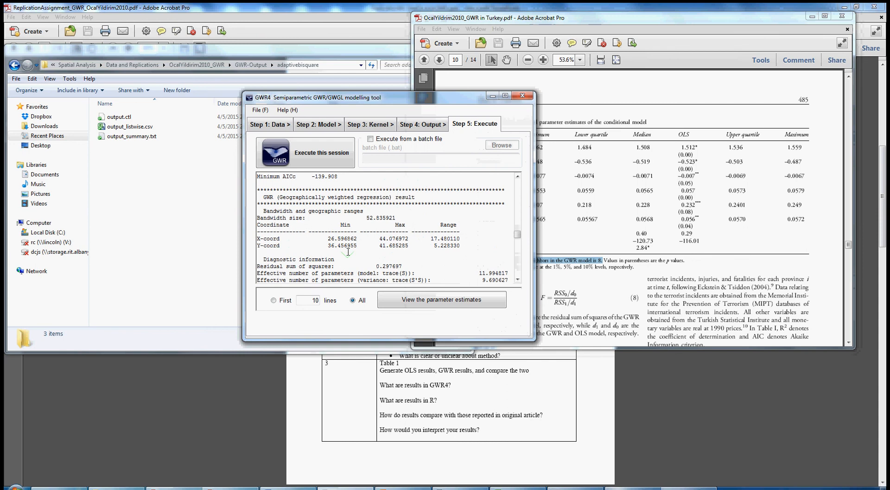
{"action": "scroll", "coordinate": [348, 252], "scroll_direction": "down", "scroll_amount": 6}
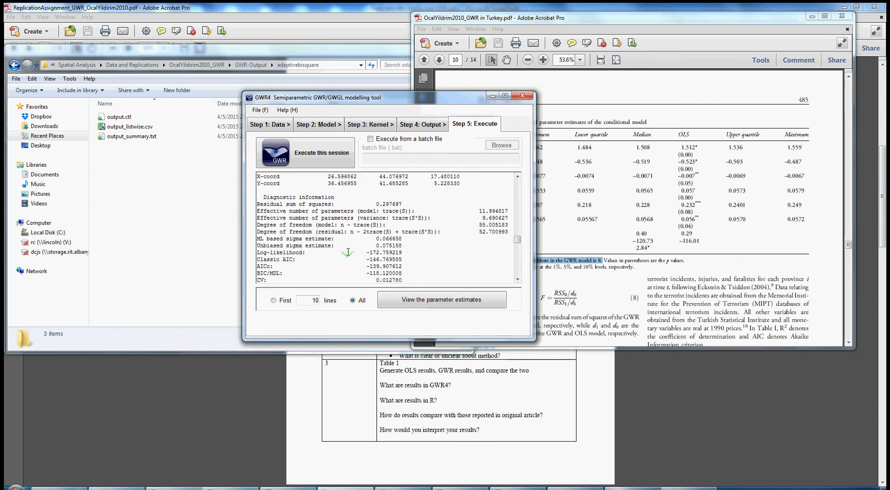
{"action": "scroll", "coordinate": [348, 252], "scroll_direction": "down", "scroll_amount": 6}
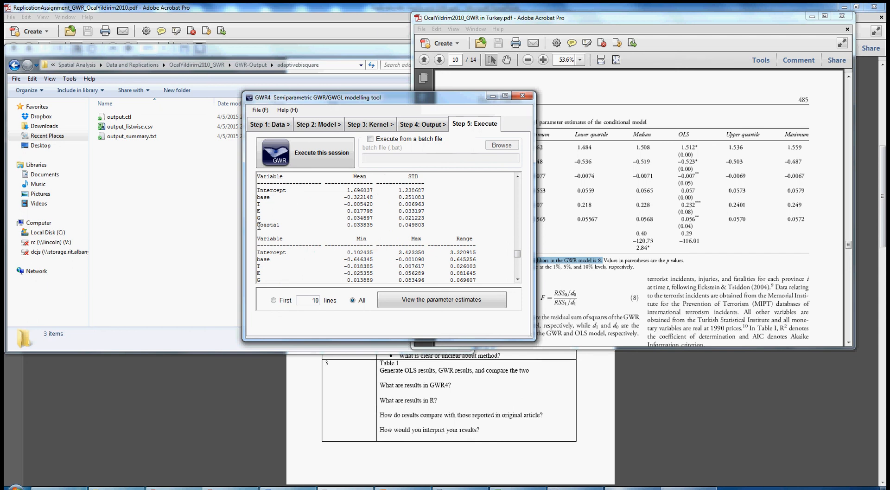
{"action": "scroll", "coordinate": [388, 227], "scroll_direction": "down", "scroll_amount": 2}
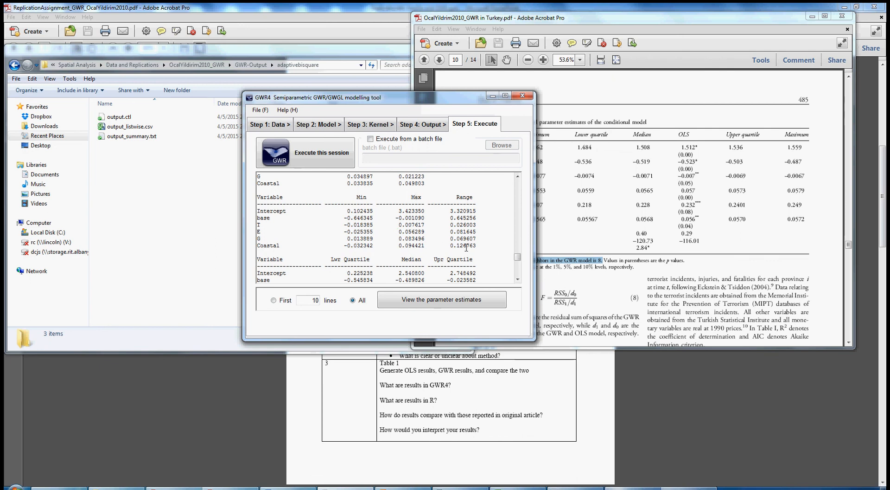
{"action": "scroll", "coordinate": [366, 259], "scroll_direction": "down", "scroll_amount": 2}
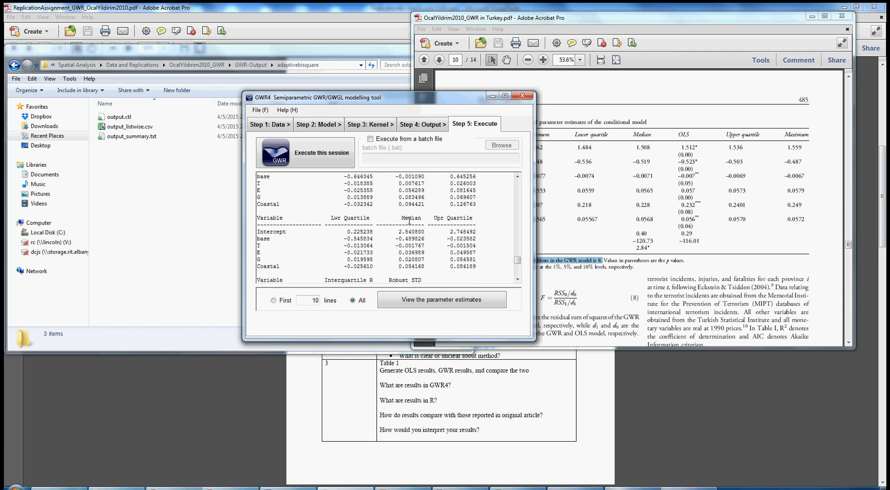
{"action": "scroll", "coordinate": [412, 244], "scroll_direction": "down", "scroll_amount": 5}
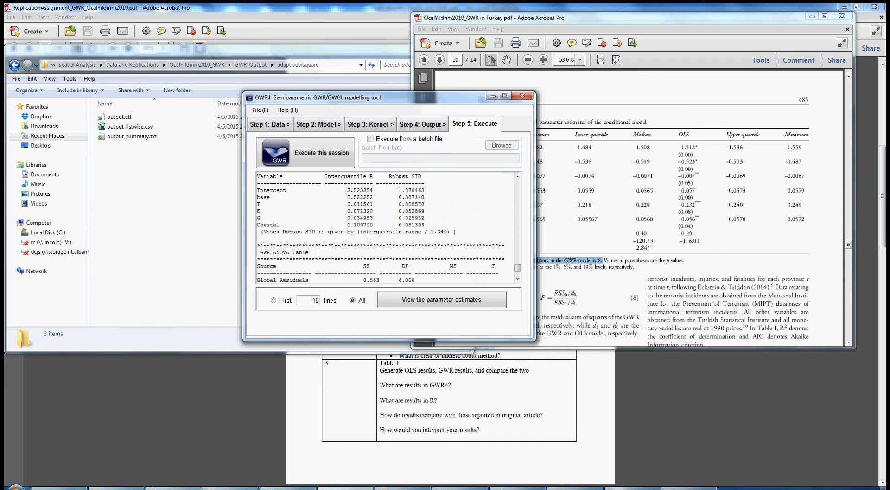
{"action": "scroll", "coordinate": [313, 231], "scroll_direction": "down", "scroll_amount": 2}
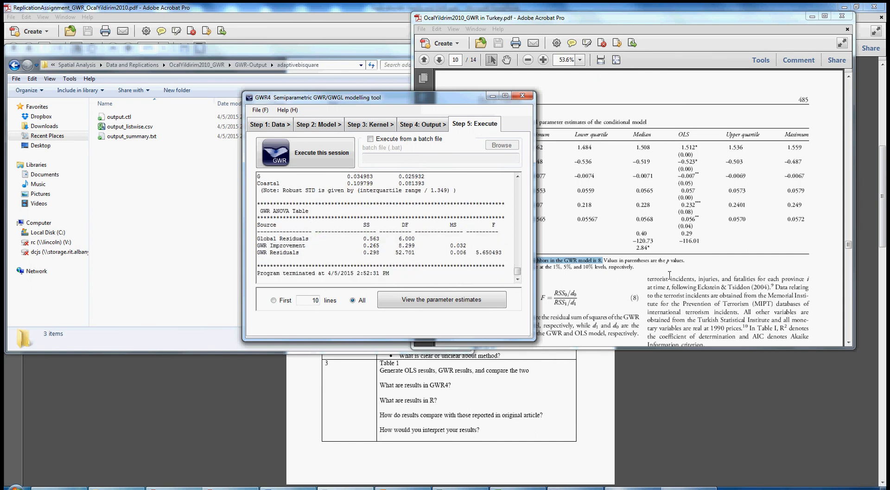
Step: Highlight the Constant row of the article's Table 1 for comparison with the GWR4 results
{"action": "left_click", "coordinate": [655, 213]}
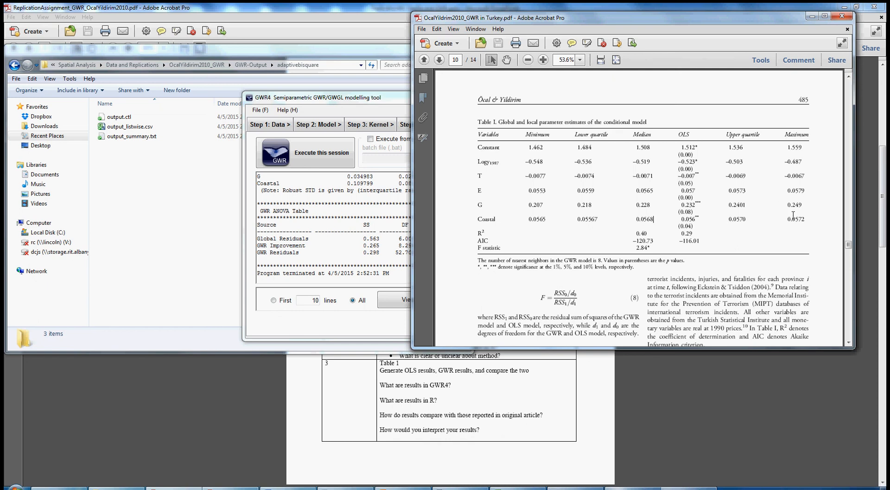
{"action": "scroll", "coordinate": [558, 217], "scroll_direction": "down", "scroll_amount": 1}
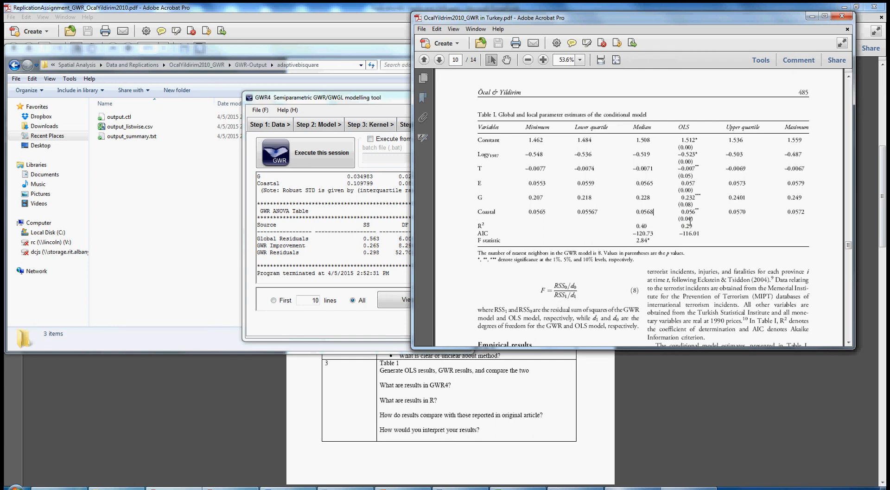
{"action": "left_click", "coordinate": [677, 488]}
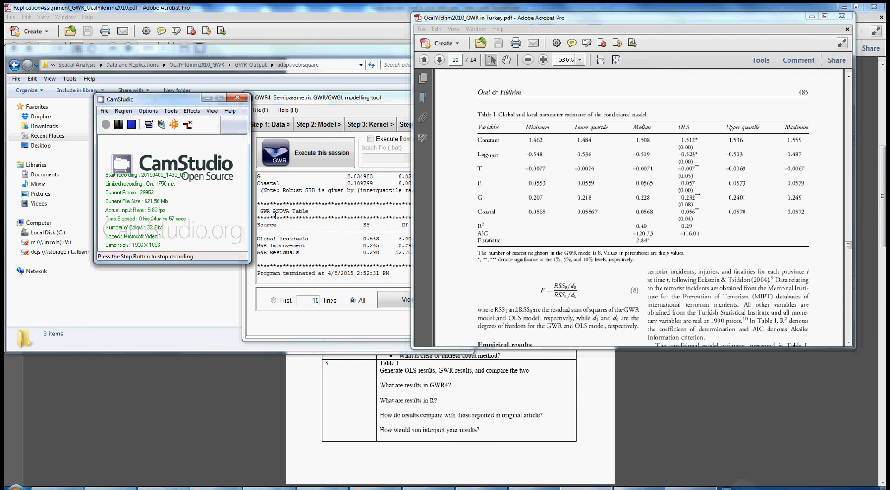
{"action": "left_click", "coordinate": [207, 97]}
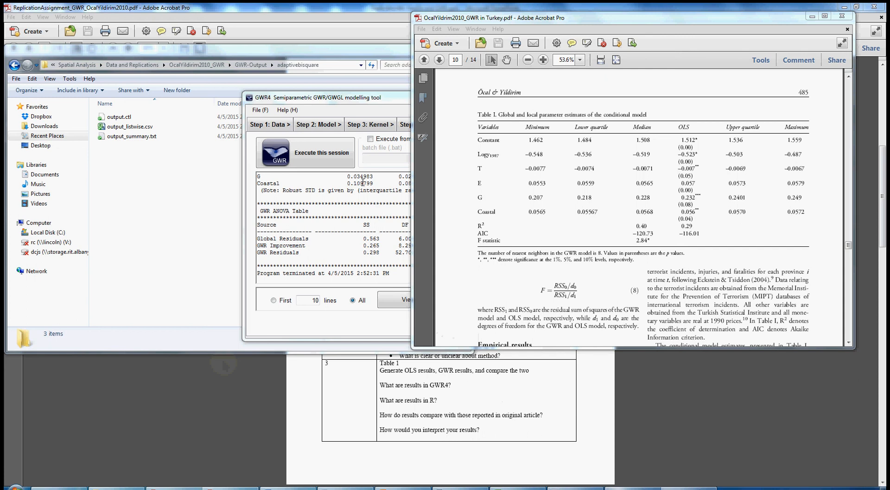
{"action": "left_click", "coordinate": [580, 141]}
{"action": "left_click_drag", "start_coordinate": [580, 141], "coordinate": [742, 141]}
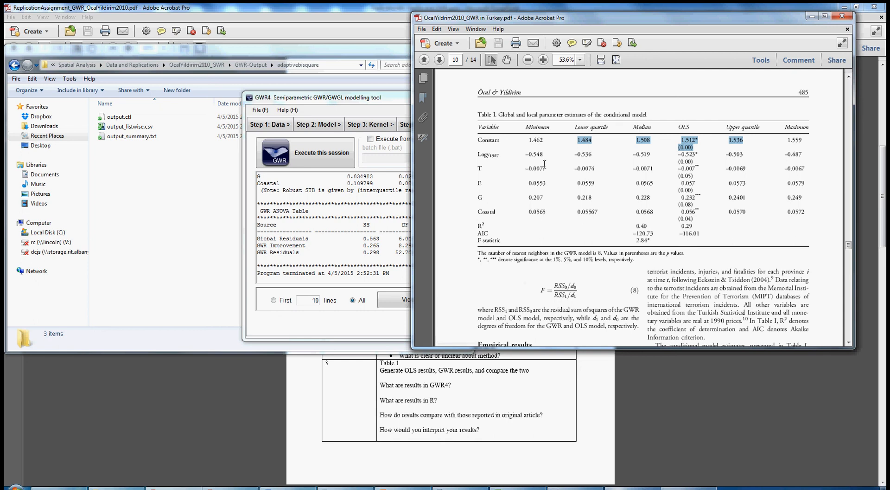
Step: Compare the local coefficient quartiles and interquartile ranges for base in the GWR output against the article's table
{"action": "left_click", "coordinate": [387, 209]}
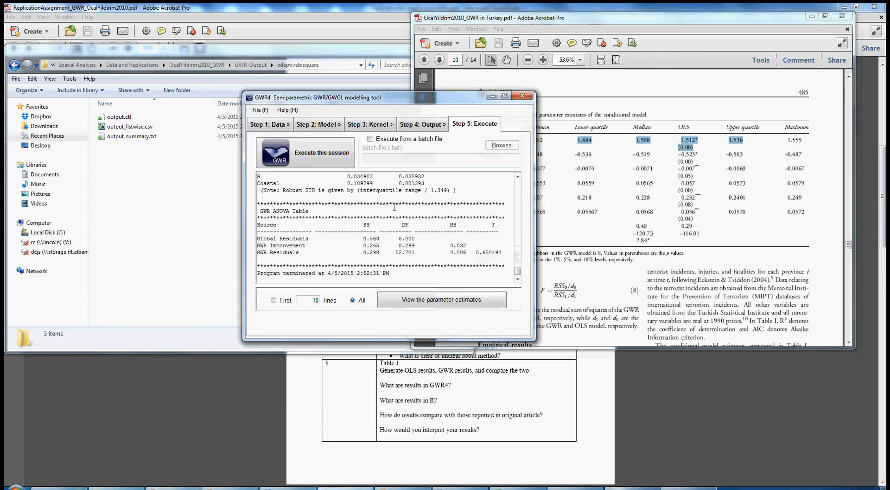
{"action": "scroll", "coordinate": [395, 209], "scroll_direction": "up", "scroll_amount": 6}
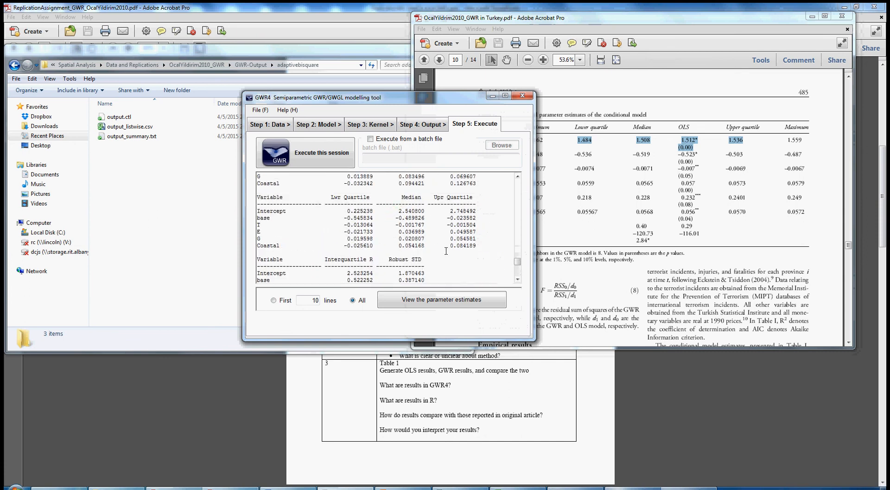
{"action": "scroll", "coordinate": [401, 259], "scroll_direction": "up", "scroll_amount": 1}
{"action": "scroll", "coordinate": [401, 261], "scroll_direction": "down", "scroll_amount": 2}
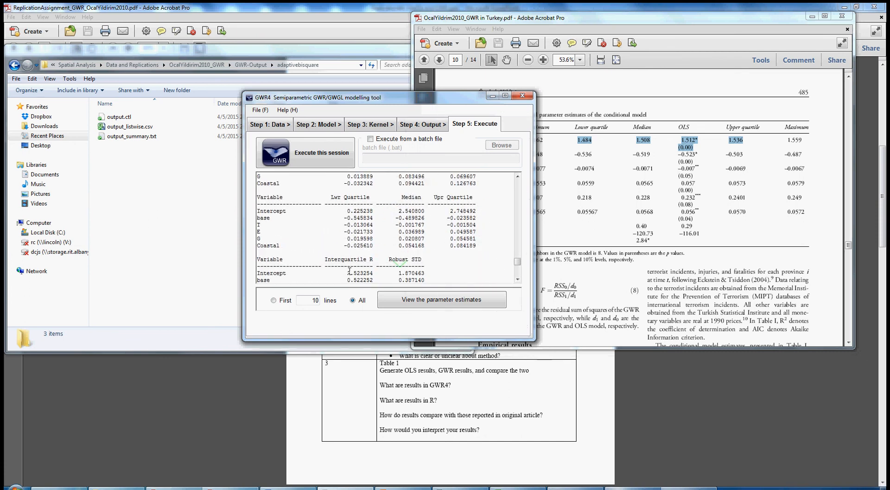
{"action": "scroll", "coordinate": [347, 272], "scroll_direction": "down", "scroll_amount": 1}
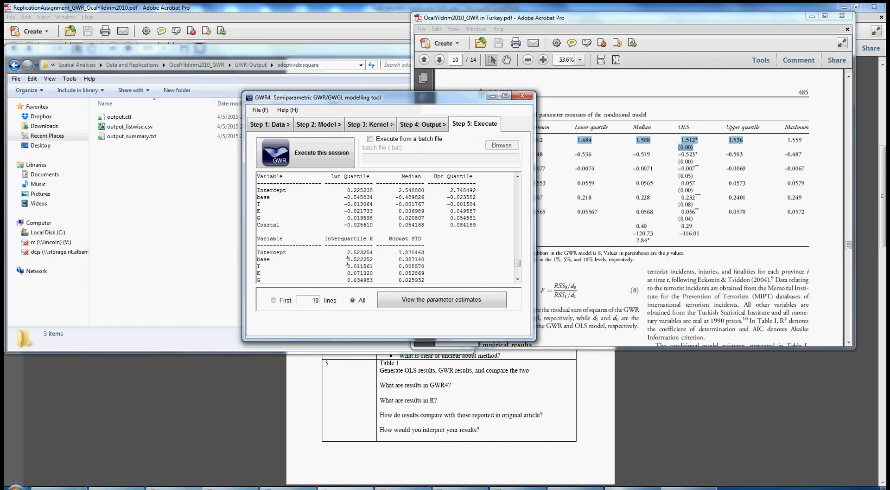
{"action": "double_click", "coordinate": [361, 260]}
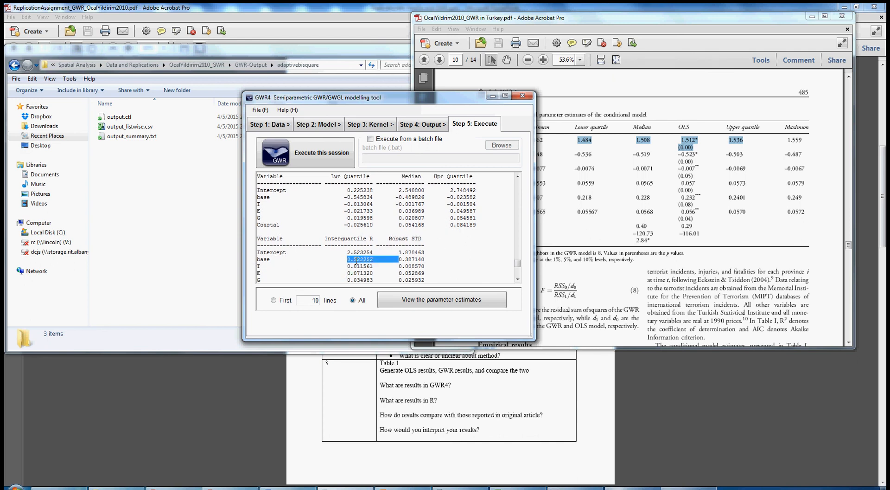
Step: Compare the global estimate and standard error for base with the article's OLS coefficient for log income
{"action": "scroll", "coordinate": [358, 260], "scroll_direction": "up", "scroll_amount": 10}
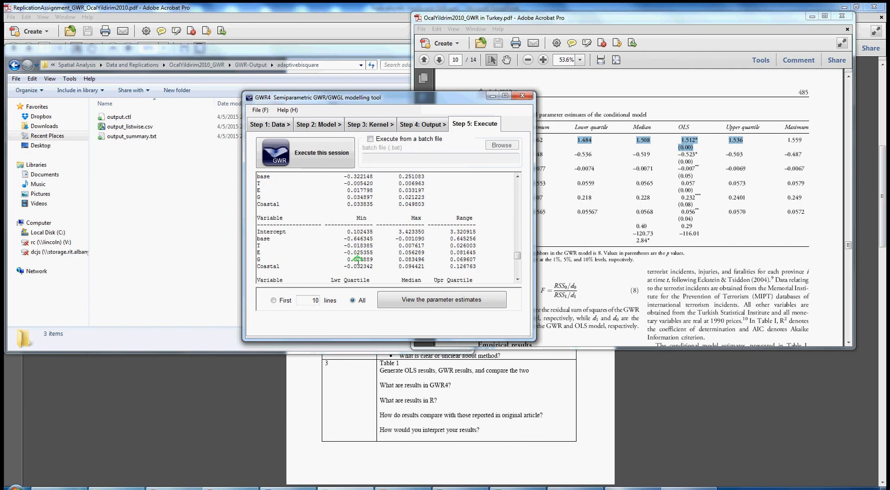
{"action": "scroll", "coordinate": [357, 262], "scroll_direction": "up", "scroll_amount": 10}
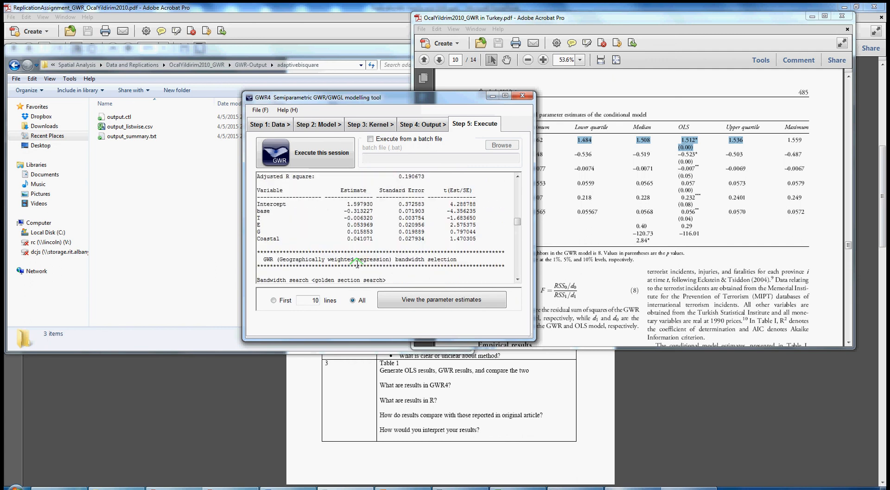
{"action": "scroll", "coordinate": [359, 224], "scroll_direction": "up", "scroll_amount": 6}
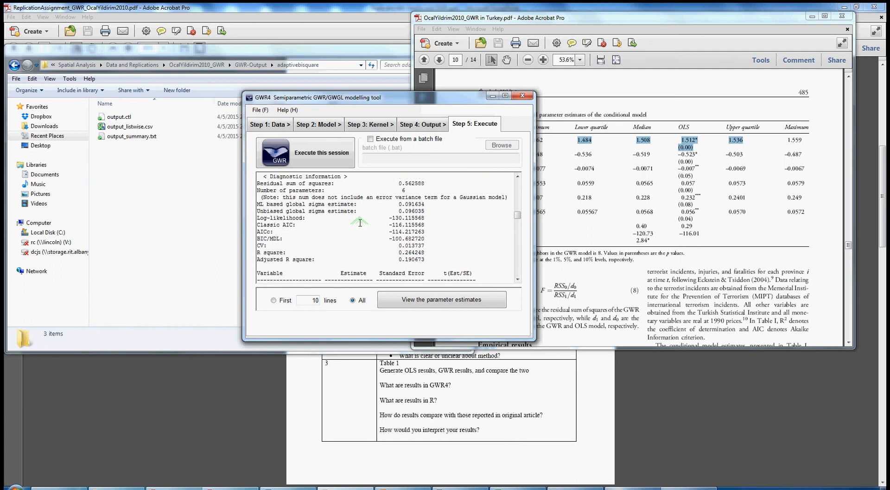
{"action": "scroll", "coordinate": [360, 223], "scroll_direction": "down", "scroll_amount": 4}
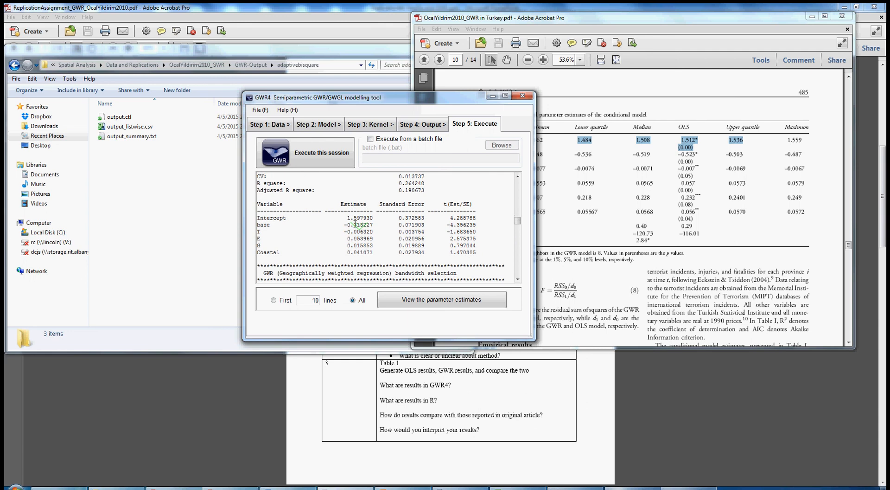
{"action": "double_click", "coordinate": [348, 224]}
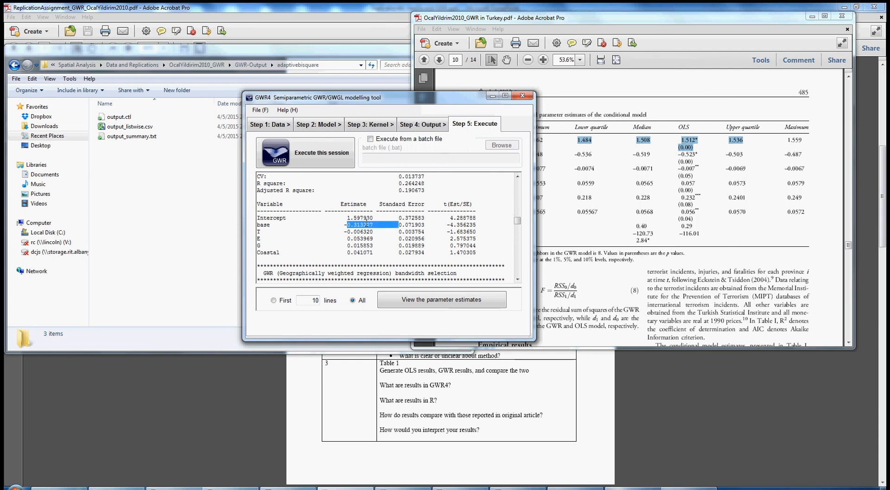
{"action": "left_click_drag", "start_coordinate": [398, 222], "coordinate": [411, 224]}
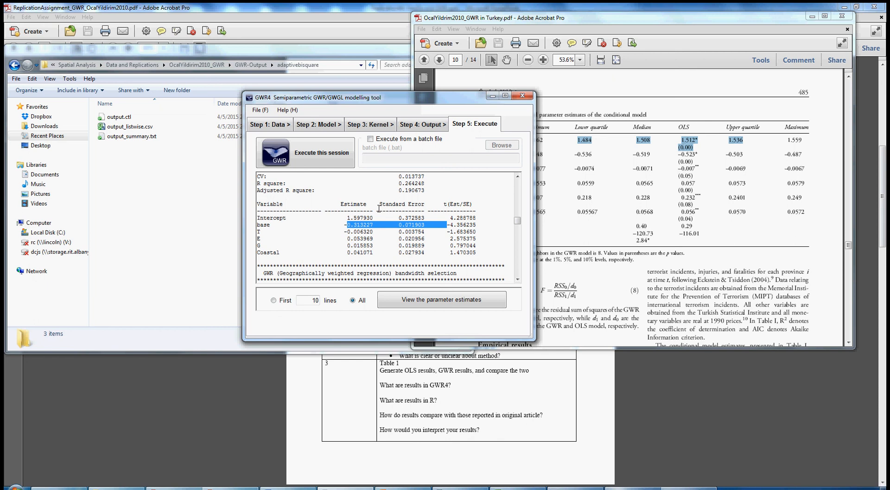
{"action": "left_click", "coordinate": [589, 156]}
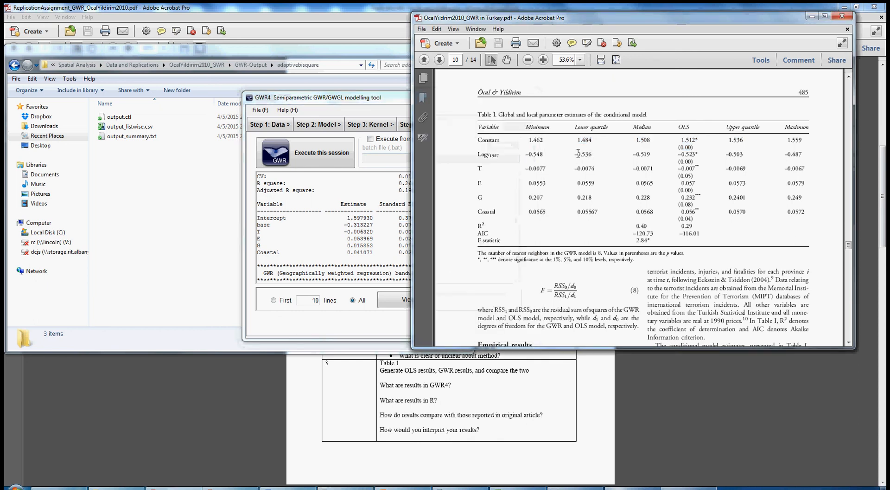
Step: Highlight the log income row's quartile, median and OLS values in the article's Table 1 and pick out the GWR base estimate alongside
{"action": "left_click_drag", "start_coordinate": [578, 154], "coordinate": [739, 153]}
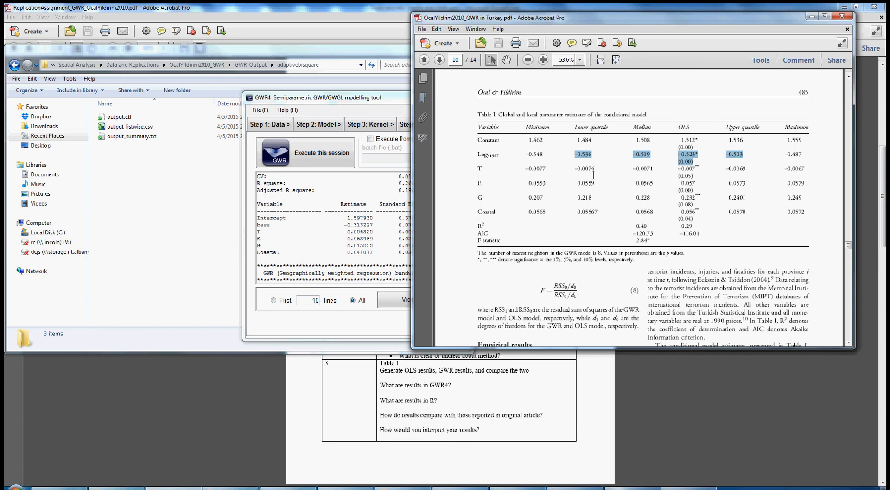
{"action": "left_click", "coordinate": [371, 231]}
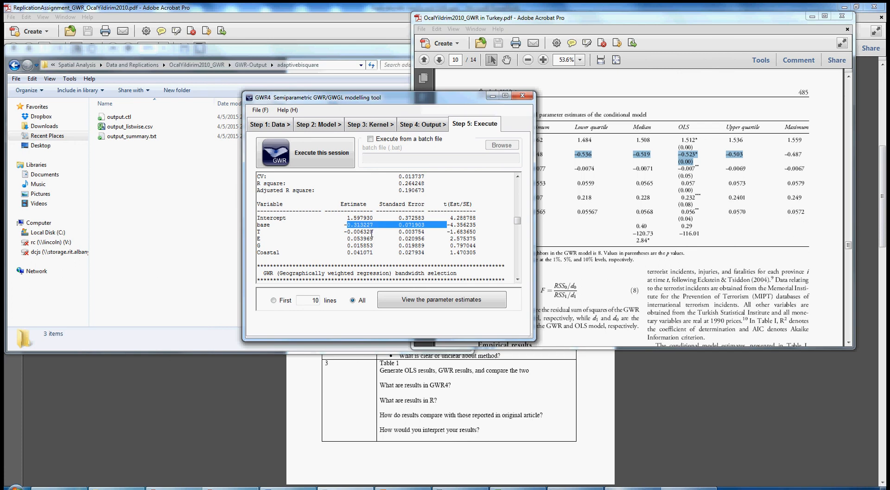
{"action": "left_click", "coordinate": [368, 231]}
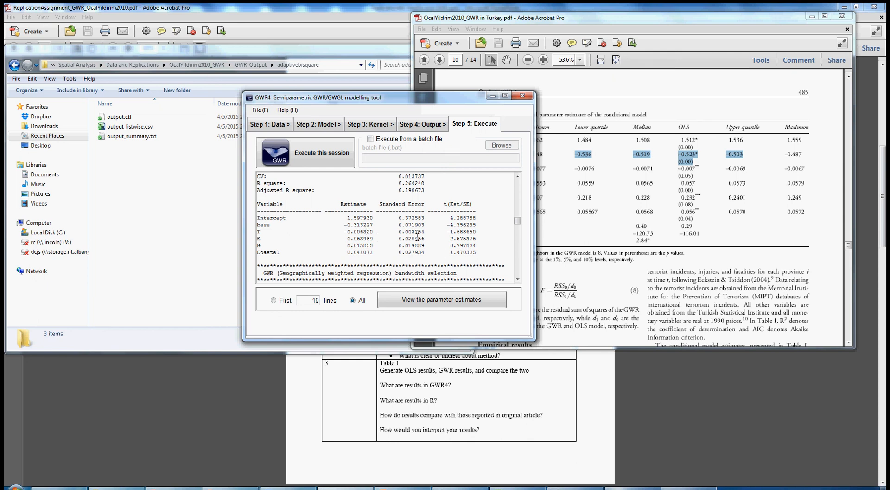
Step: Scroll through the GWR4 output again down to the GWR ANOVA table
{"action": "scroll", "coordinate": [416, 237], "scroll_direction": "down", "scroll_amount": 7}
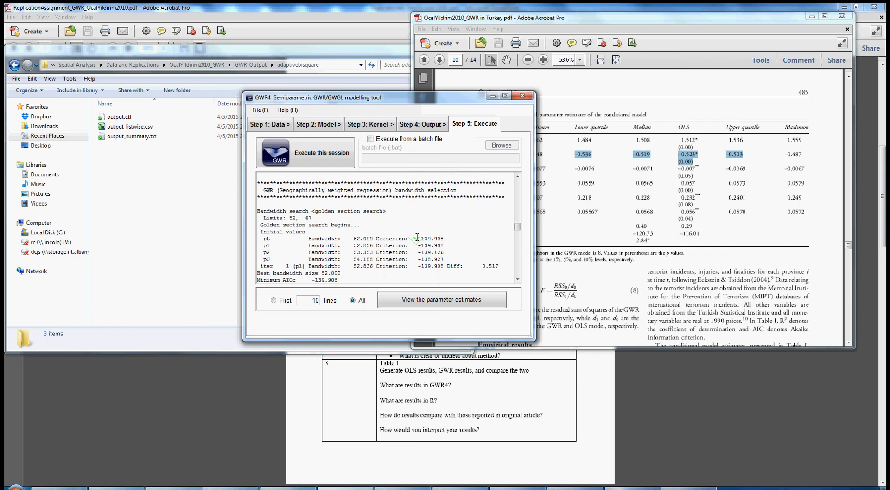
{"action": "scroll", "coordinate": [417, 237], "scroll_direction": "down", "scroll_amount": 10}
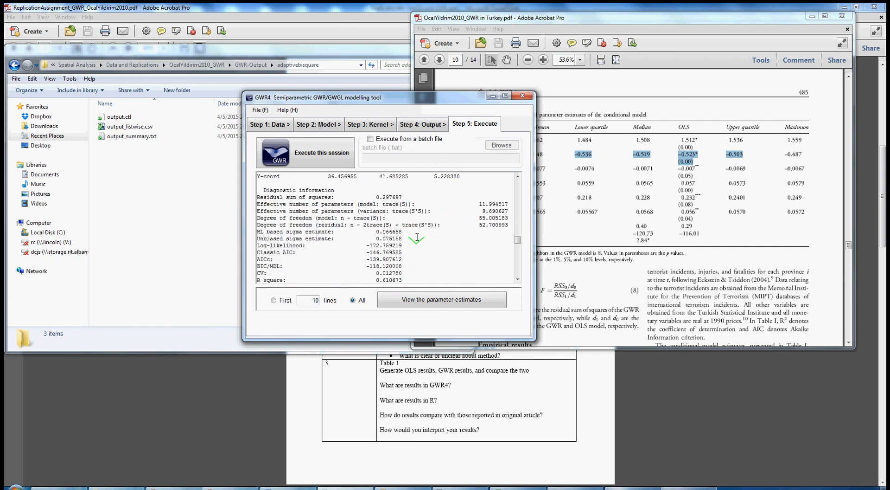
{"action": "scroll", "coordinate": [416, 238], "scroll_direction": "down", "scroll_amount": 6}
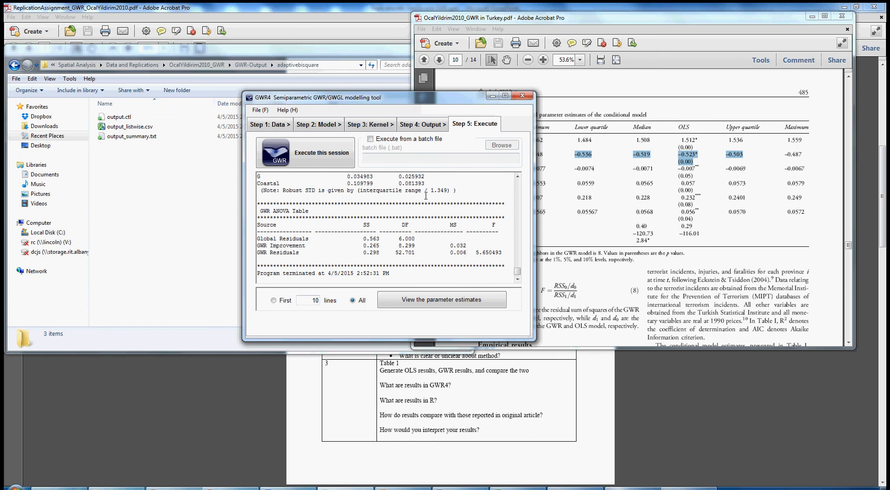
Step: Open output_summary.txt from the adaptive bi-square output folder, scroll through its global and local results, and close it
{"action": "left_click", "coordinate": [172, 210]}
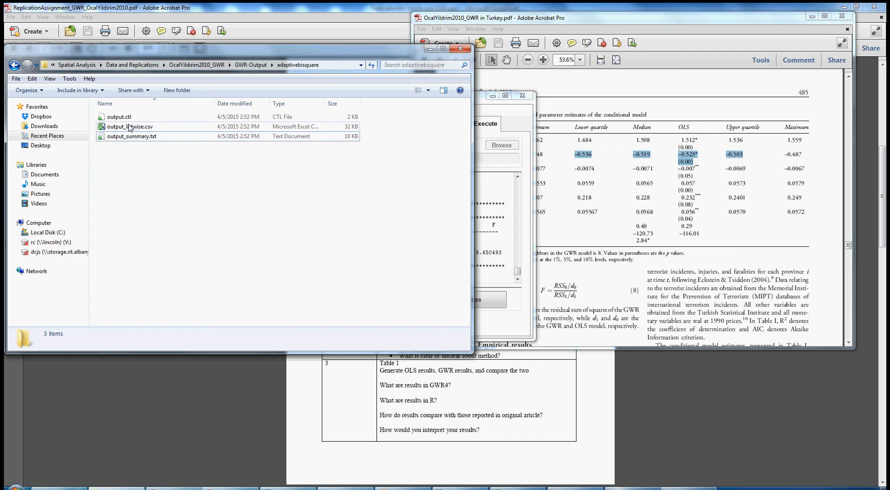
{"action": "double_click", "coordinate": [136, 136]}
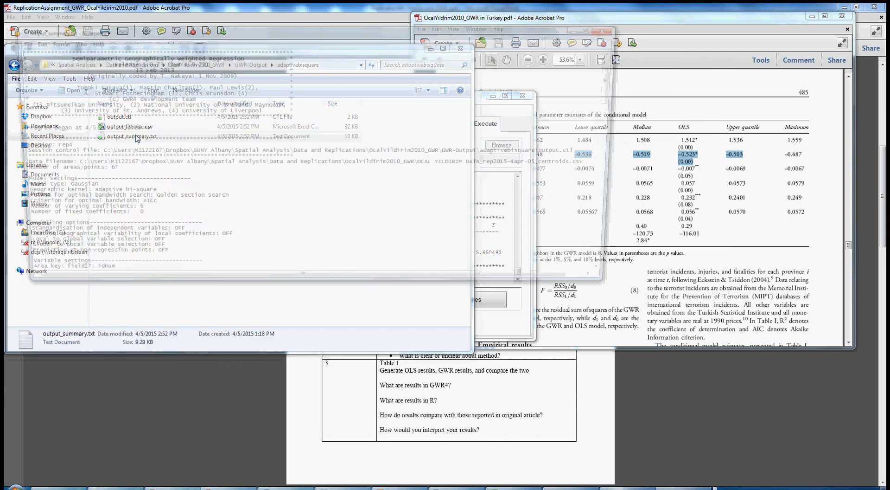
{"action": "scroll", "coordinate": [280, 165], "scroll_direction": "down", "scroll_amount": 18}
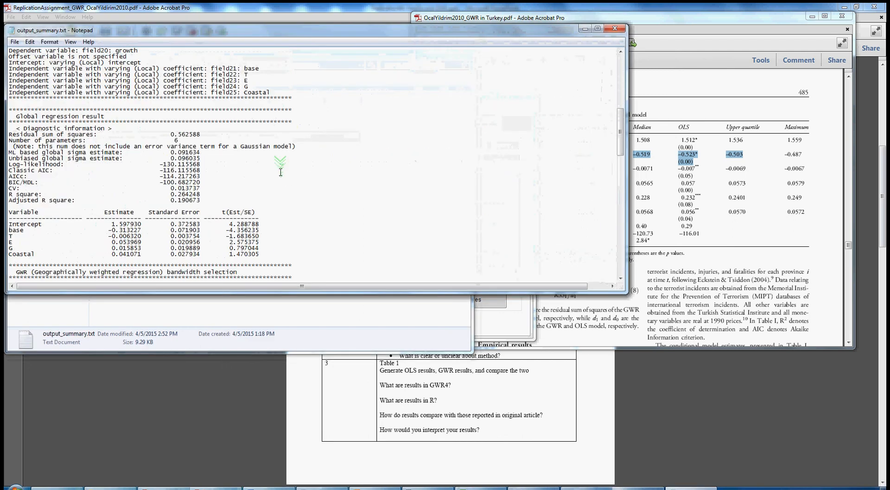
{"action": "scroll", "coordinate": [278, 174], "scroll_direction": "down", "scroll_amount": 20}
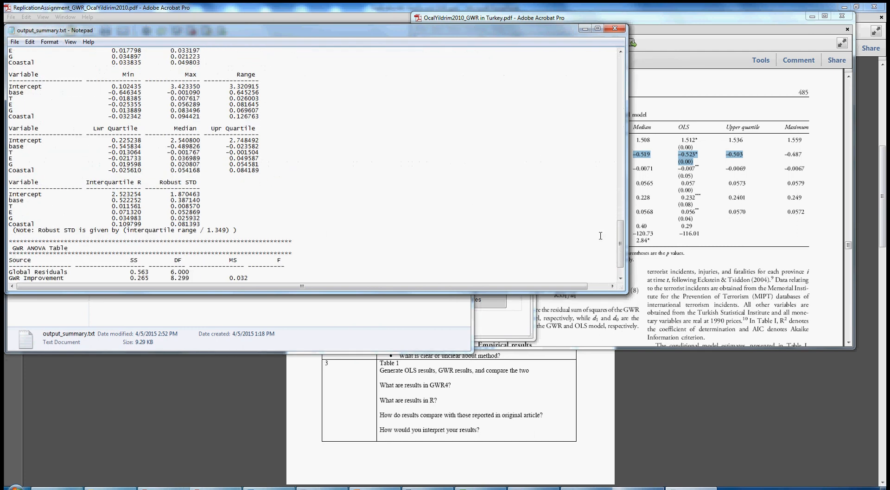
{"action": "left_click", "coordinate": [615, 28]}
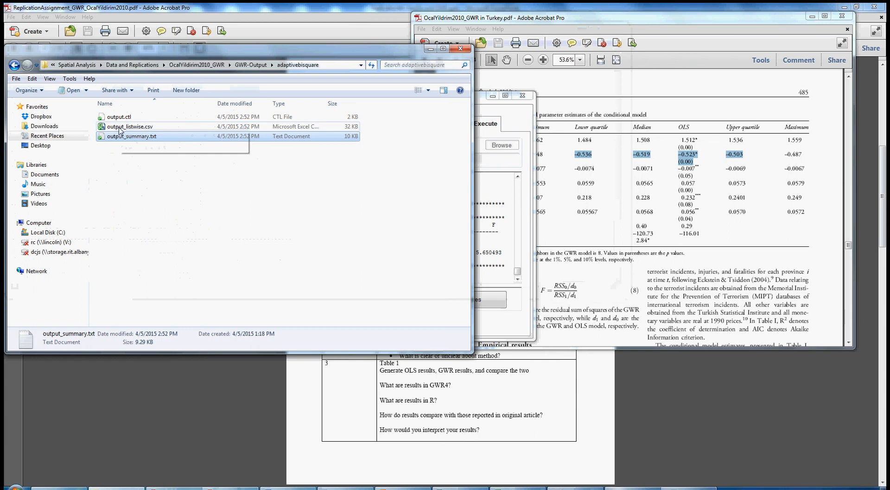
Step: Open output_listwise.csv and examine the area key and local intercept estimate, standard error and t-value columns
{"action": "double_click", "coordinate": [119, 128]}
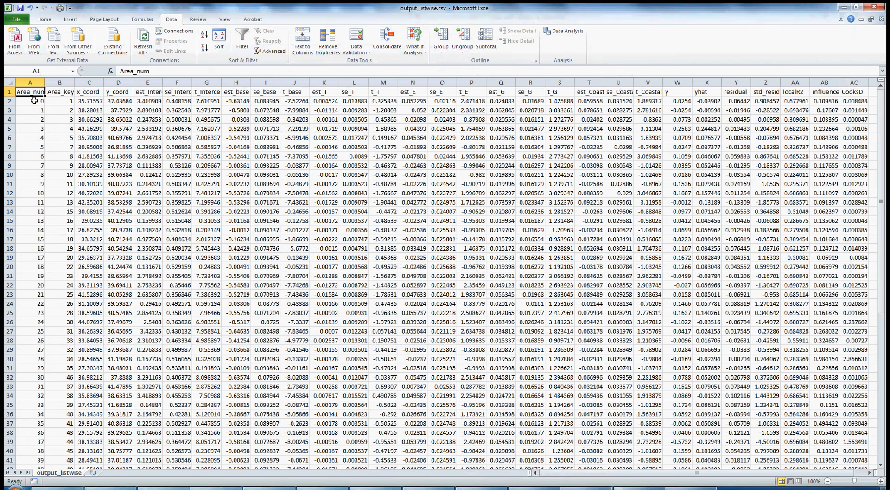
{"action": "left_click_drag", "start_coordinate": [53, 102], "coordinate": [58, 173]}
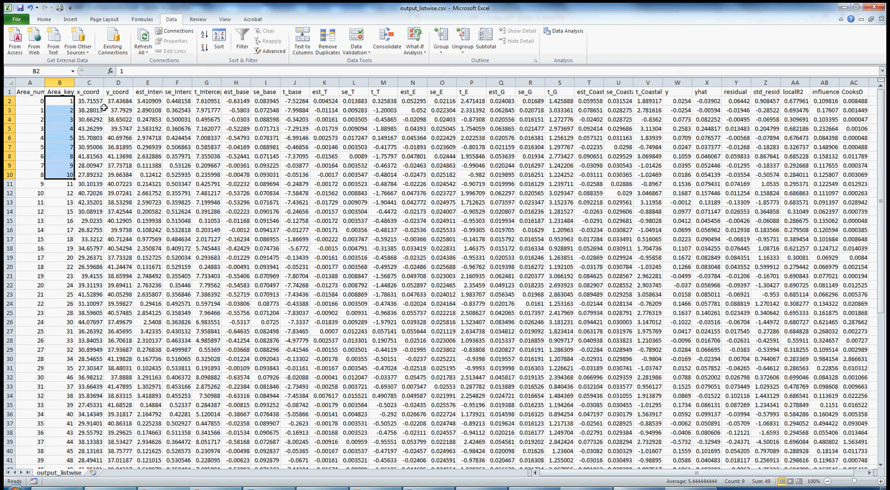
{"action": "left_click_drag", "start_coordinate": [95, 93], "coordinate": [109, 91]}
{"action": "left_click_drag", "start_coordinate": [95, 83], "coordinate": [113, 83]}
{"action": "left_click", "coordinate": [151, 81]}
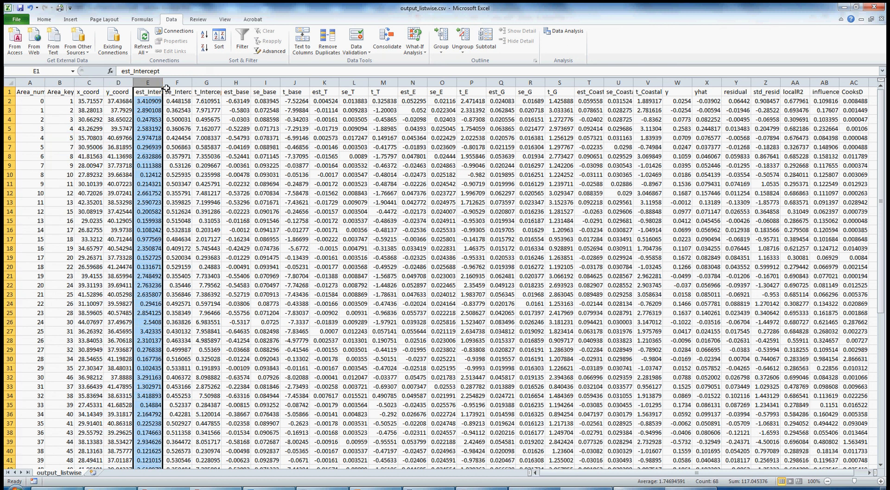
{"action": "left_click", "coordinate": [177, 83]}
{"action": "left_click", "coordinate": [208, 82]}
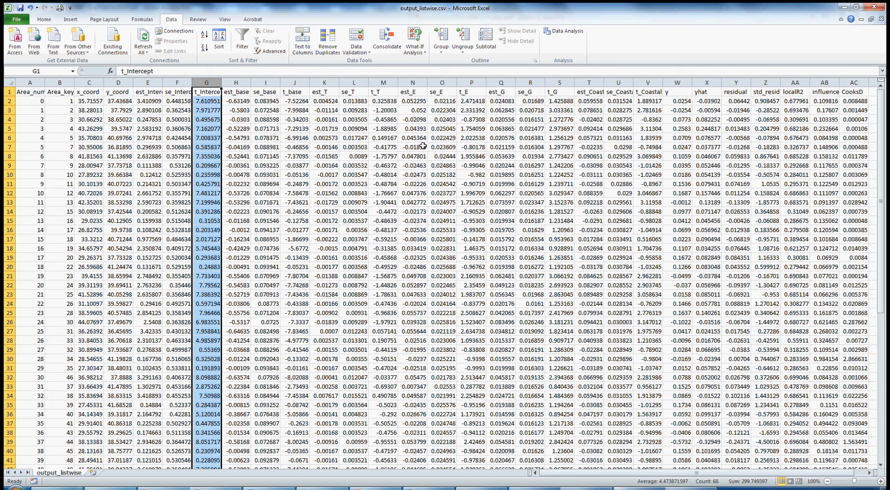
Step: Examine the local T estimate, standard error and t-value columns and individual province rows in the listwise output
{"action": "left_click", "coordinate": [330, 81]}
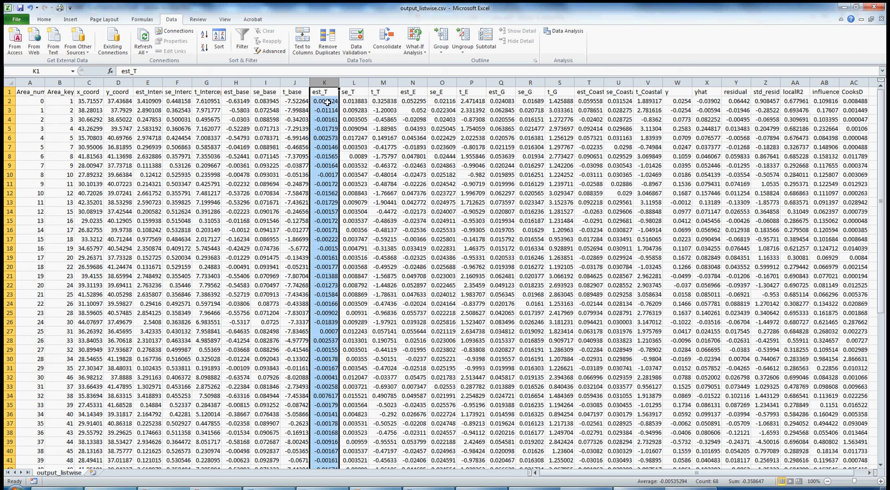
{"action": "left_click", "coordinate": [355, 82]}
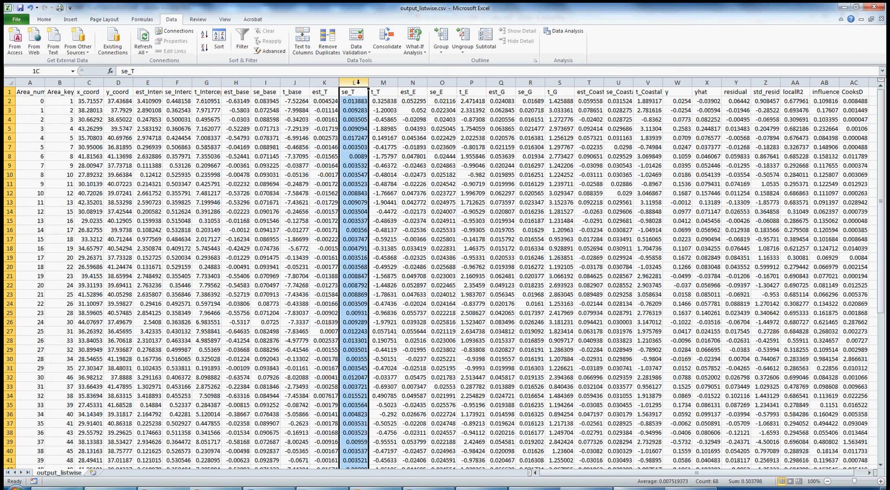
{"action": "left_click", "coordinate": [380, 83]}
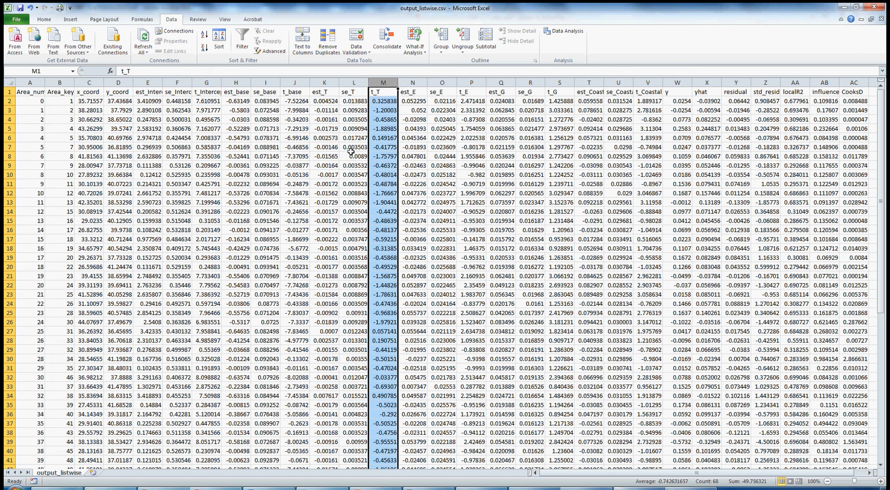
{"action": "left_click", "coordinate": [324, 83]}
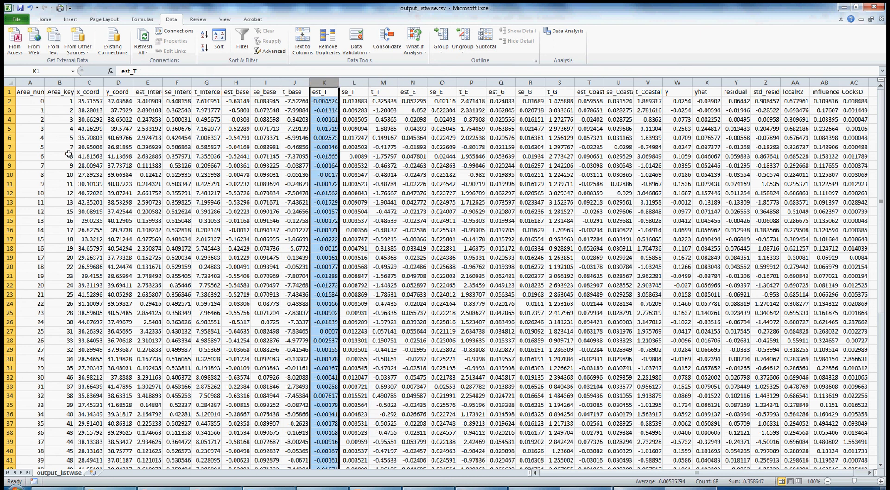
{"action": "left_click", "coordinate": [3, 101]}
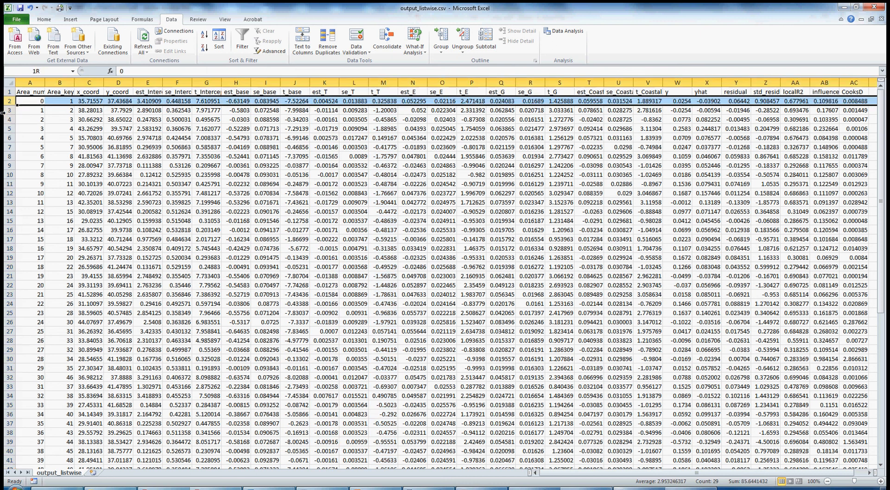
{"action": "left_click_drag", "start_coordinate": [3, 112], "coordinate": [4, 294]}
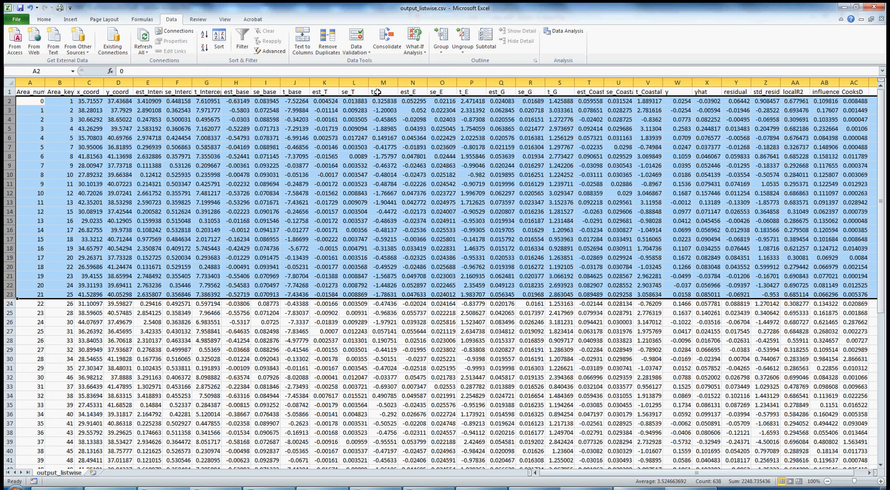
{"action": "left_click", "coordinate": [324, 82]}
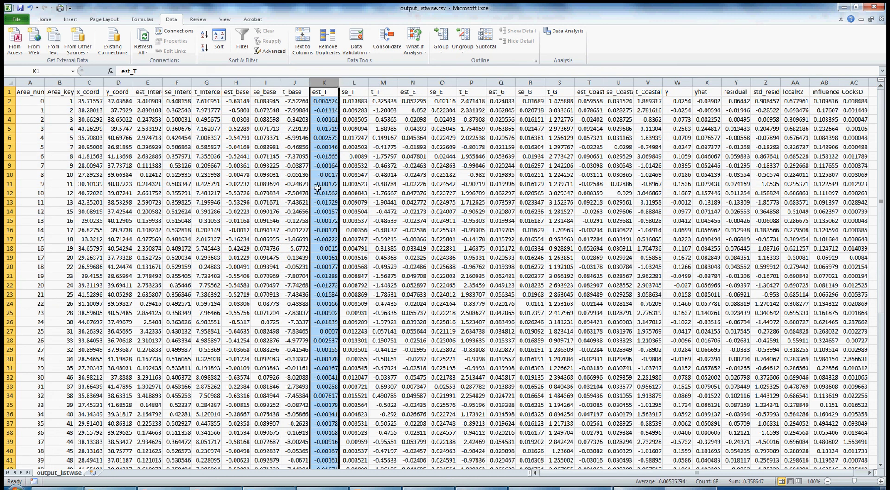
{"action": "left_click", "coordinate": [383, 83]}
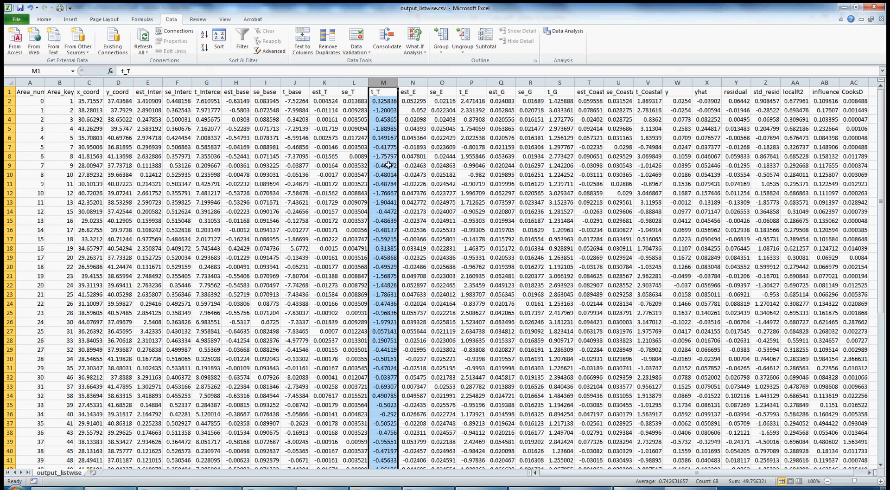
{"action": "left_click", "coordinate": [9, 331]}
{"action": "left_click", "coordinate": [9, 321]}
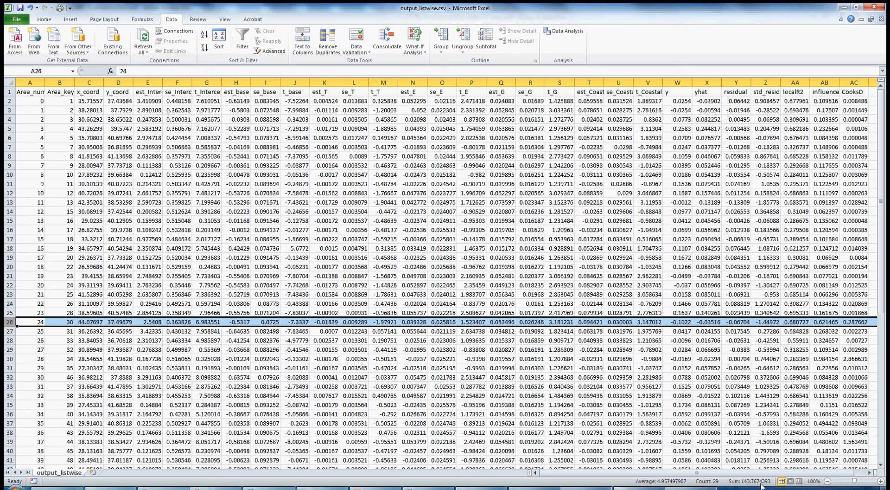
{"action": "left_click", "coordinate": [464, 487]}
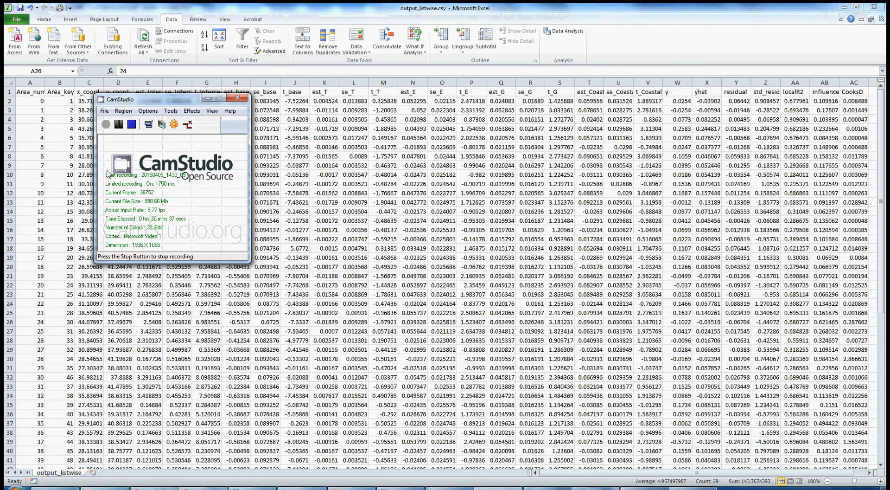